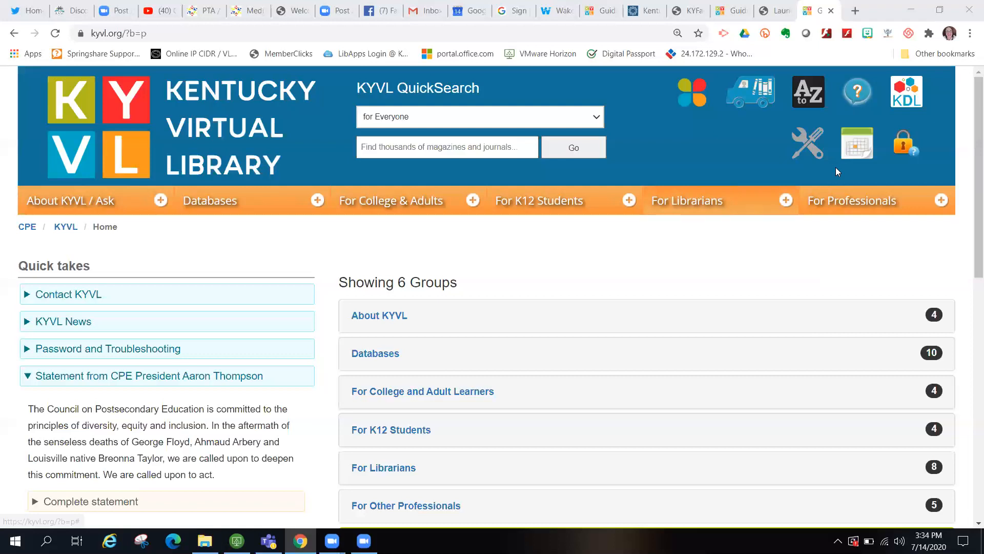
- Go to For Librarians > Librarian's Toolbox > Handouts and Outlines
left_click(785, 201)
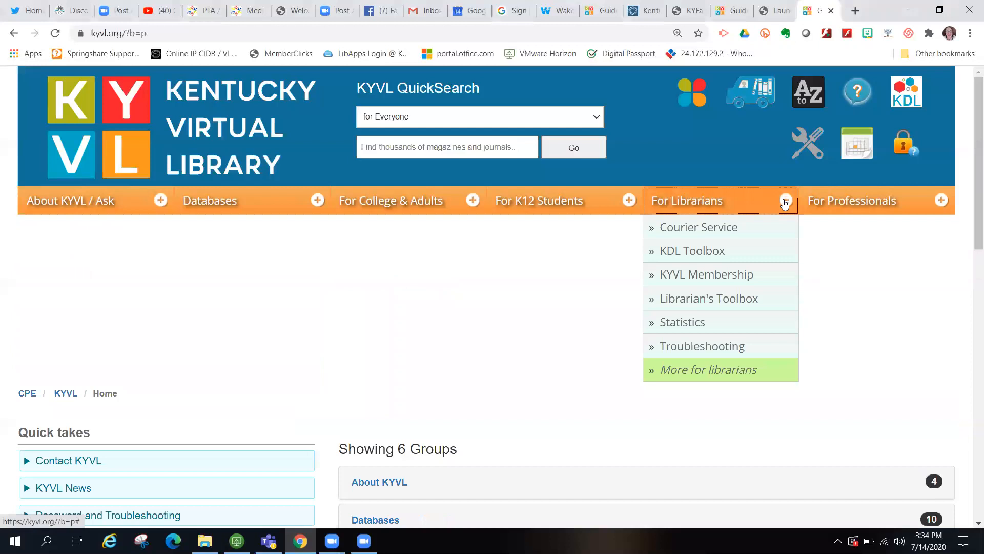
left_click(701, 301)
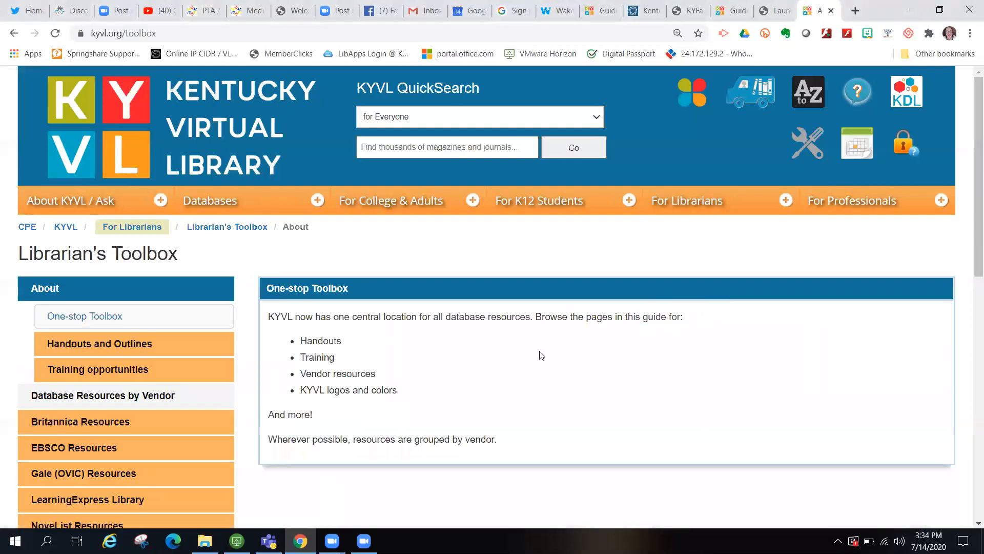
scroll(541, 354, "down", 1)
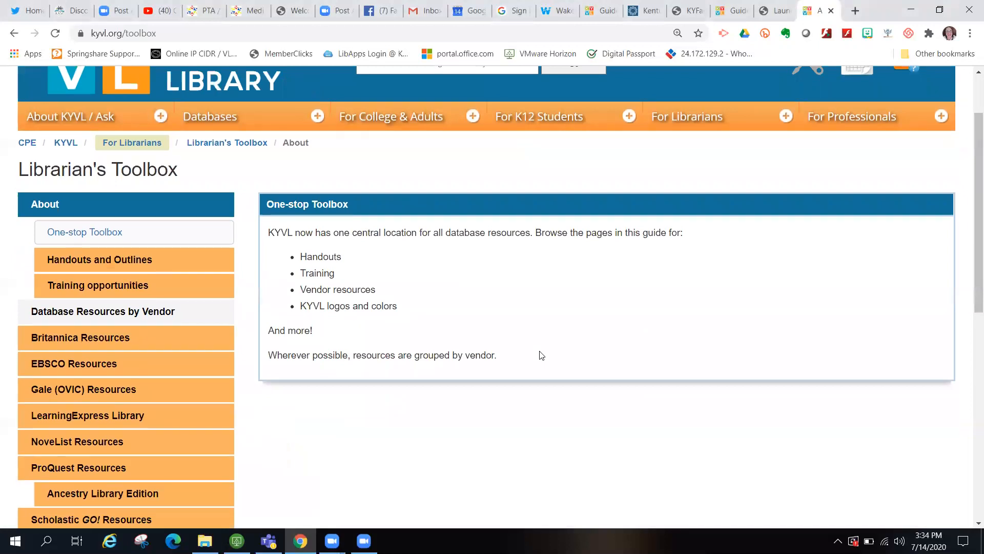
scroll(541, 355, "down", 1)
left_click(145, 194)
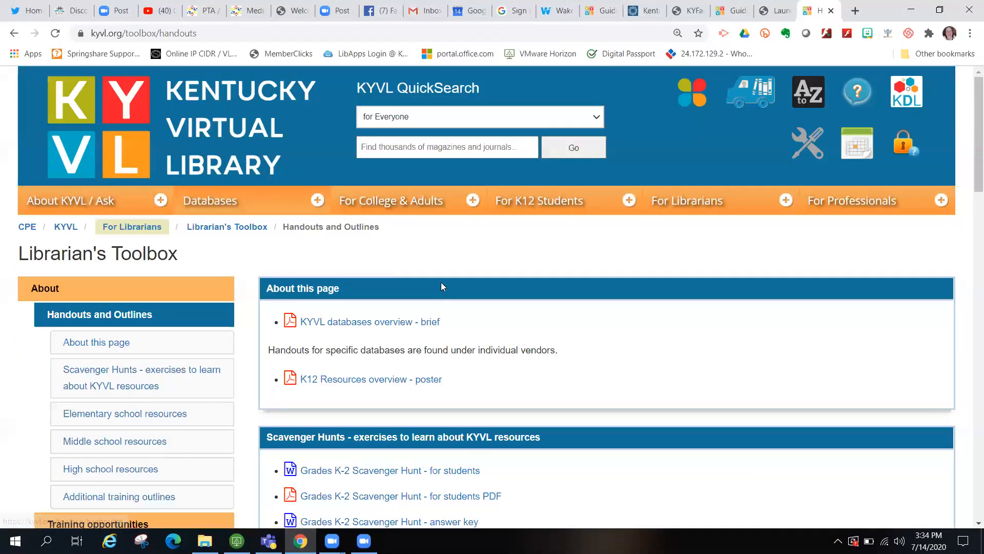
scroll(545, 323, "down", 2)
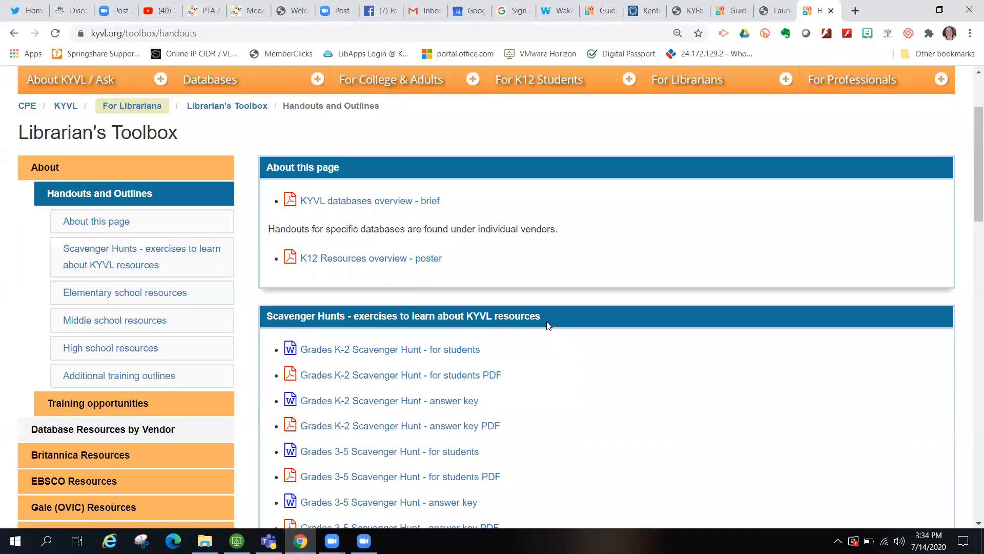
- Open the K12 Resources overview poster and scroll through its resource chart
left_click(375, 261)
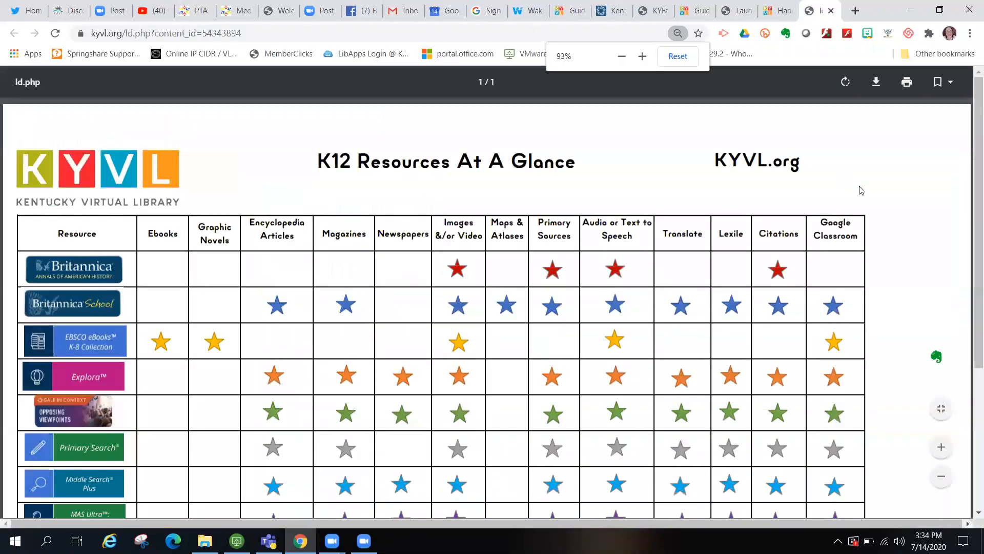
scroll(908, 302, "down", 2)
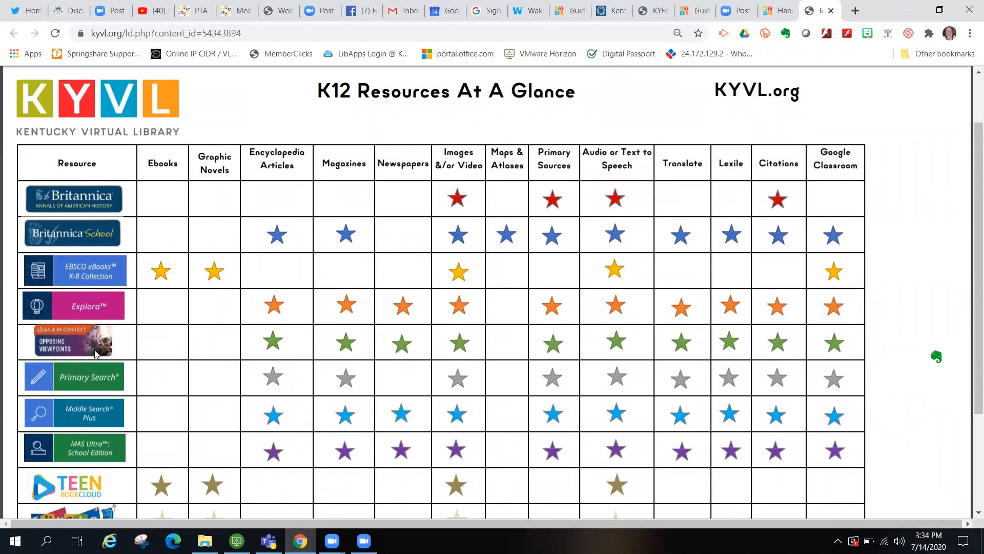
scroll(97, 354, "down", 2)
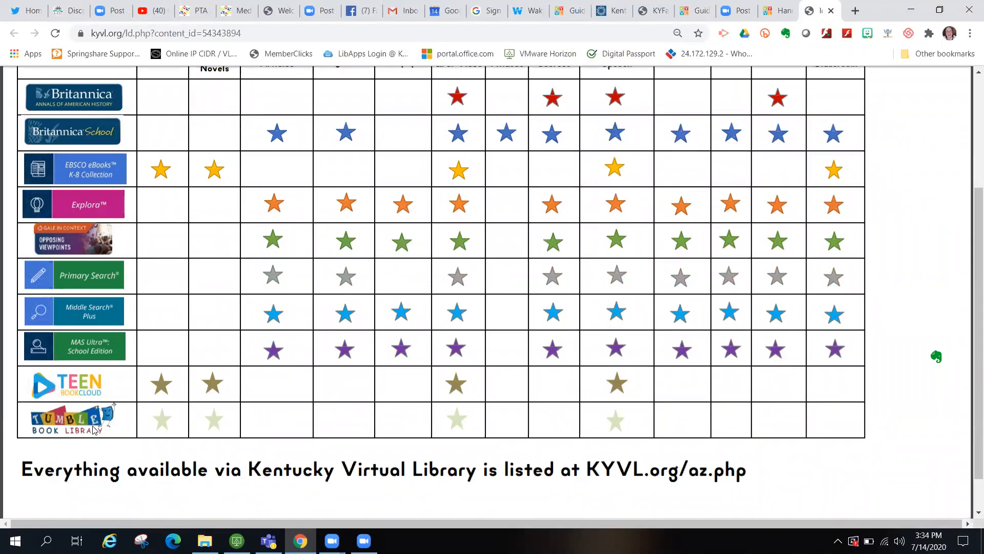
scroll(415, 355, "up", 1)
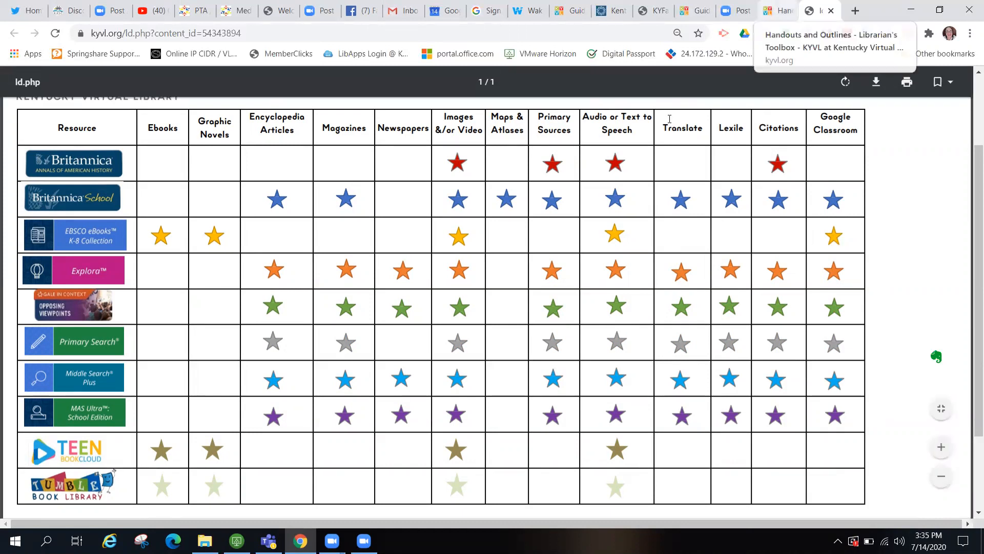
- Back on the Handouts and Outlines page, open the KYVL High School Quick Reference handout PDF
key("ctrl+shift+Tab")
scroll(560, 380, "down", 4)
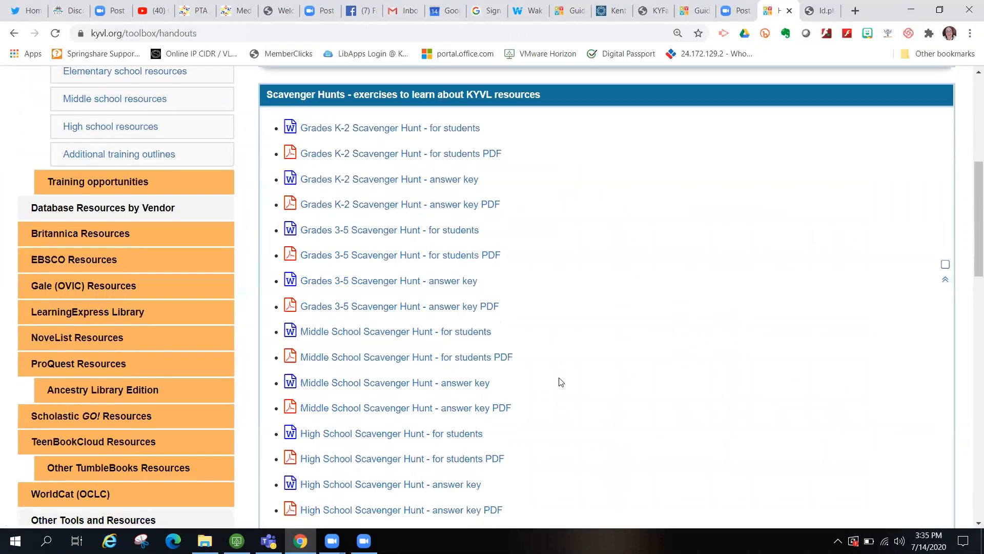
scroll(561, 382, "down", 1)
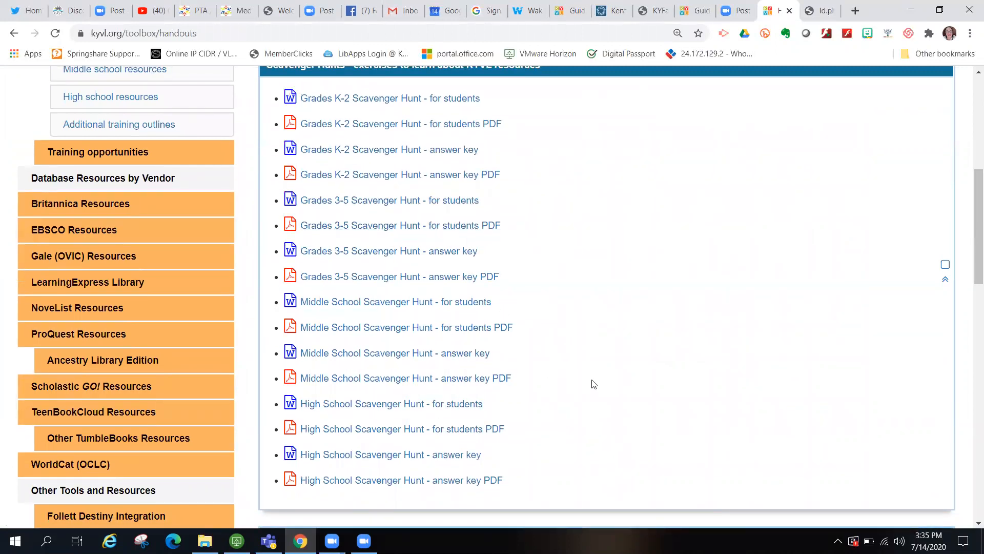
scroll(593, 385, "down", 8)
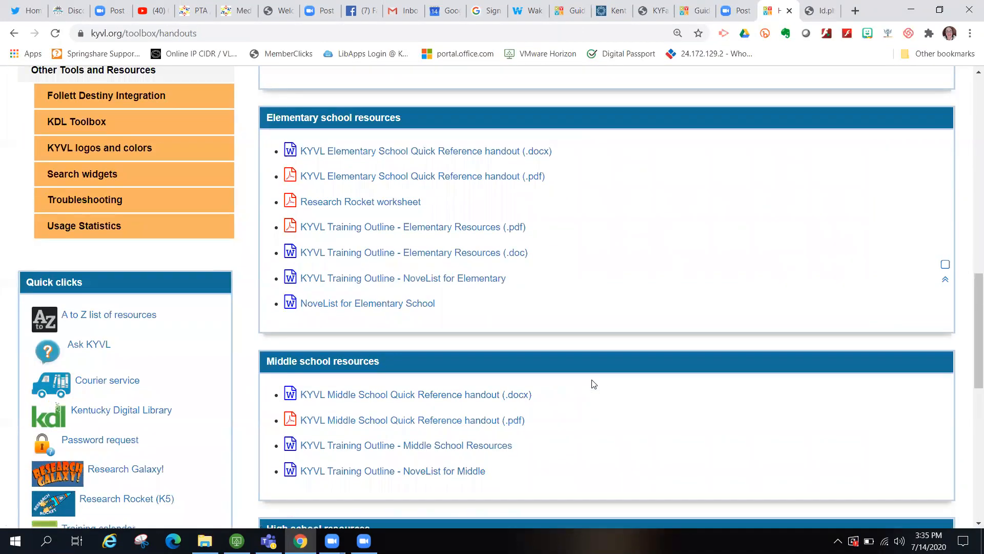
scroll(594, 384, "down", 6)
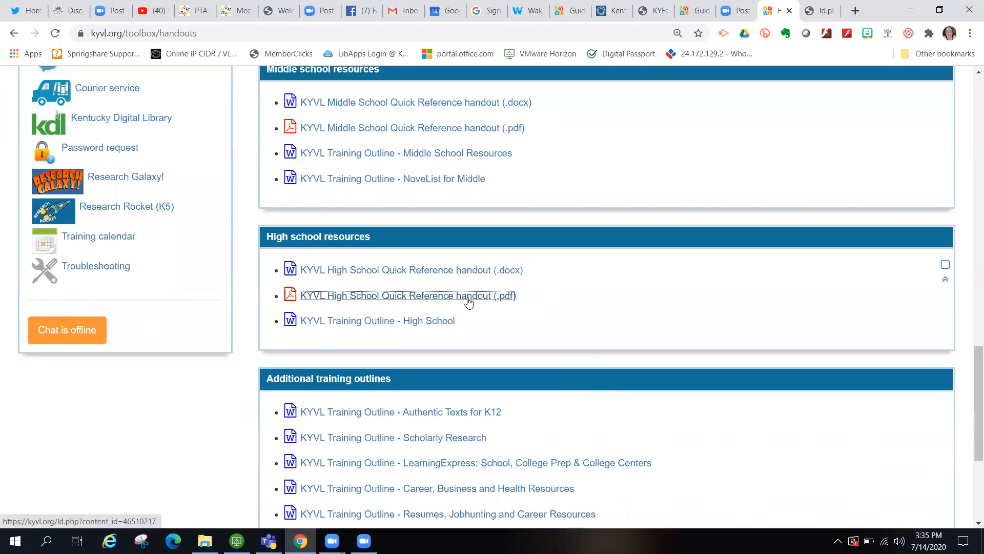
left_click(468, 303)
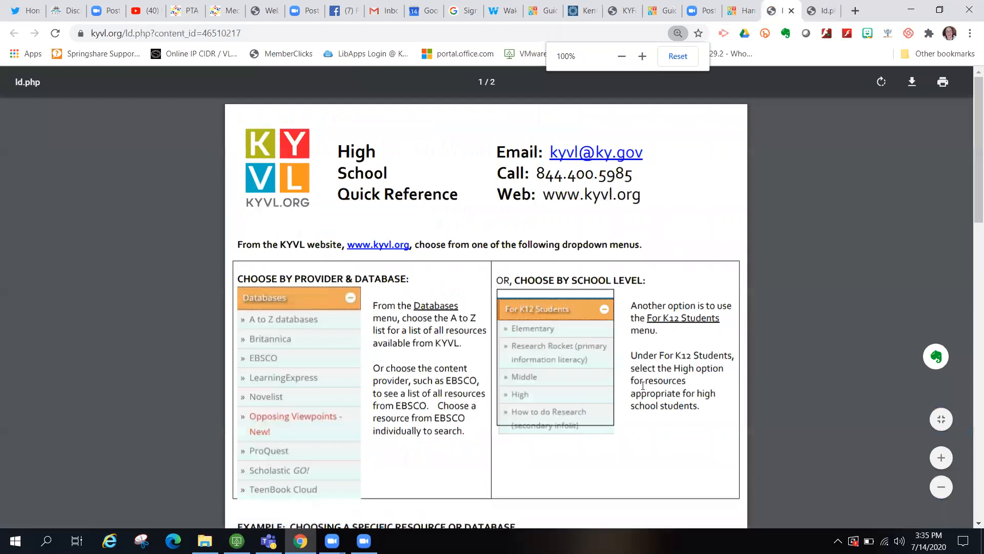
- Scroll through the High School Quick Reference resources, then return to the Handouts tab
scroll(676, 383, "down", 2)
scroll(676, 383, "down", 6)
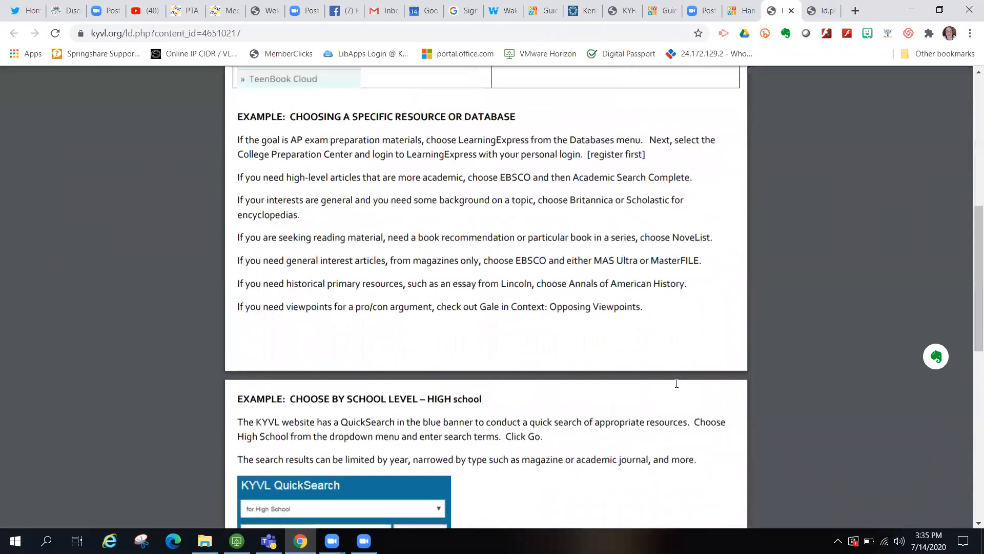
scroll(677, 384, "down", 7)
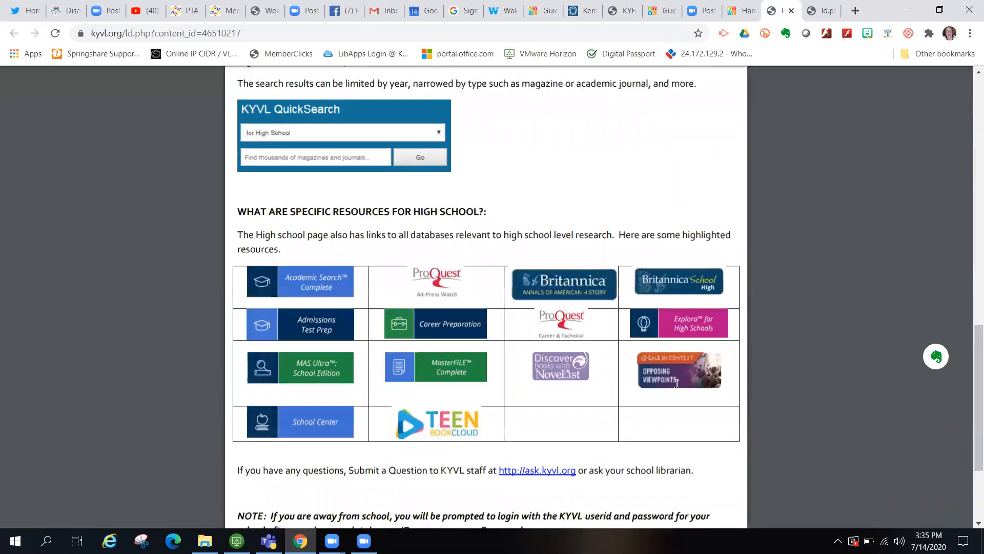
scroll(677, 383, "down", 1)
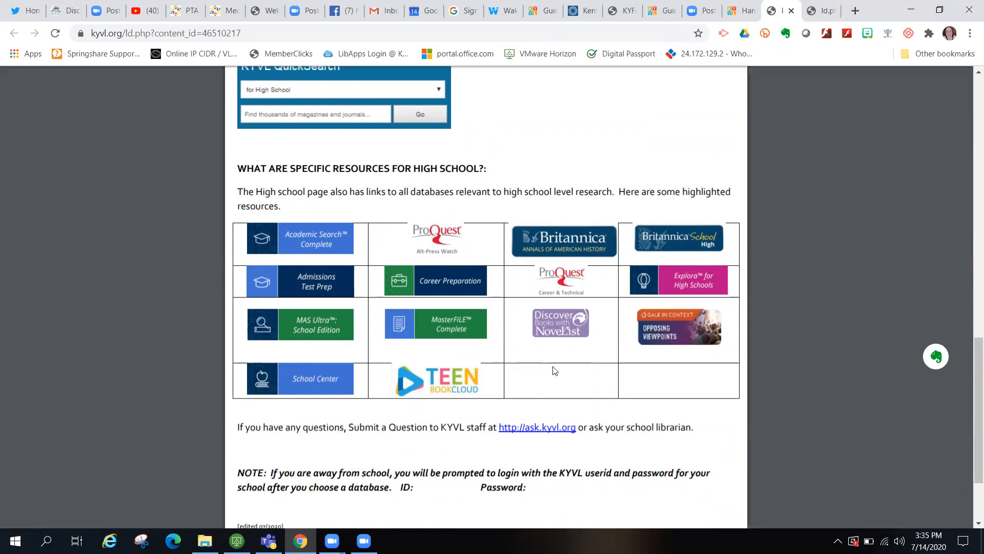
scroll(633, 277, "up", 1)
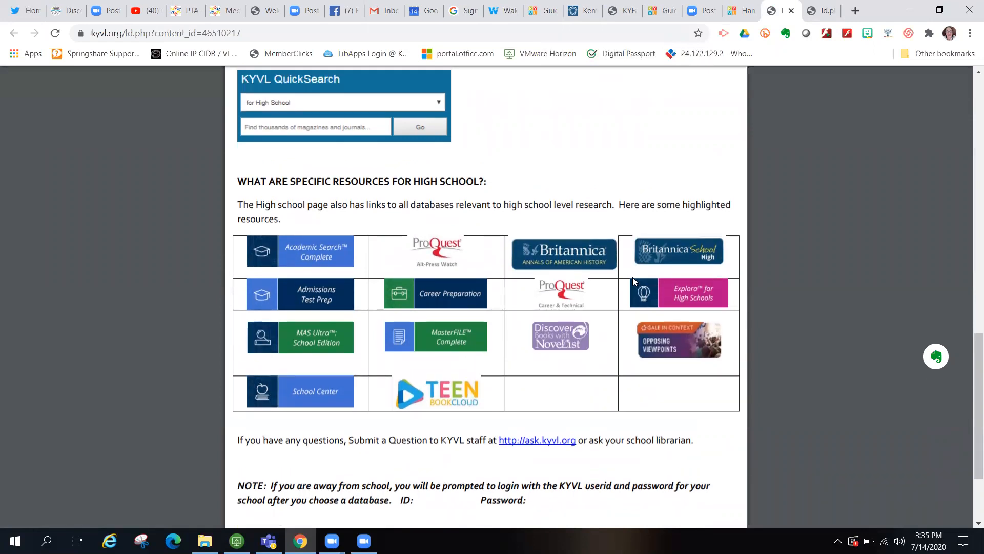
scroll(633, 279, "up", 7)
scroll(633, 279, "up", 10)
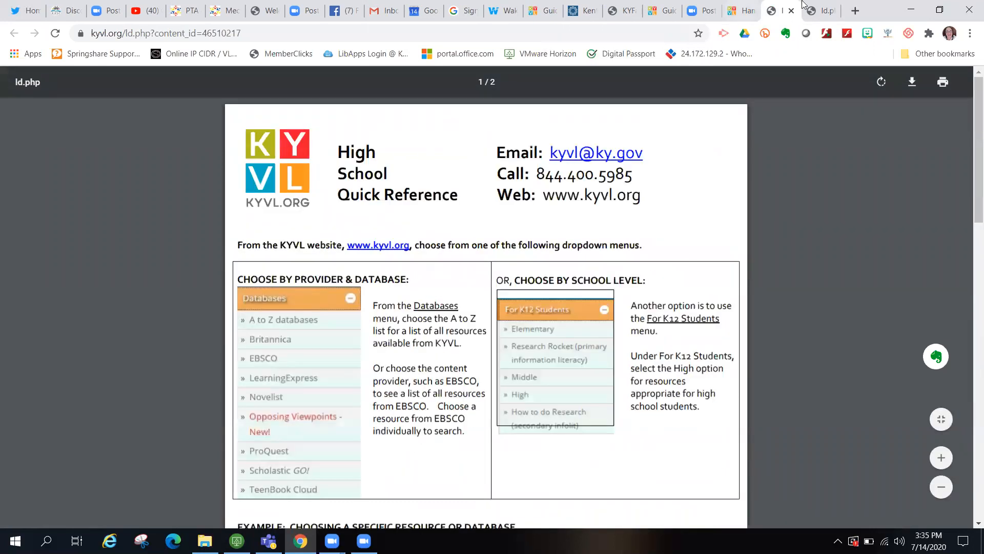
left_click(741, 10)
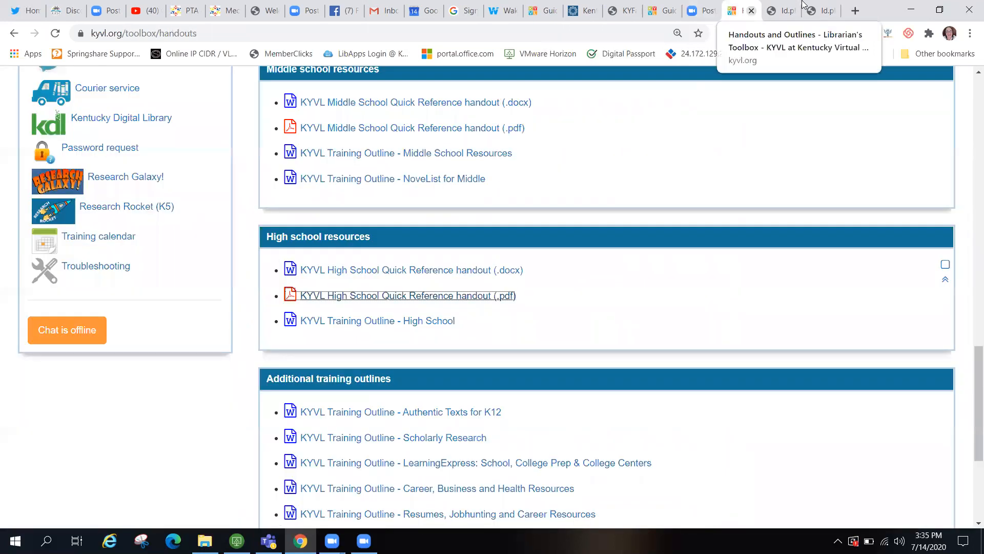
- Go to Databases > EBSCO and scroll down to the eBook Collections listing
scroll(588, 255, "up", 18)
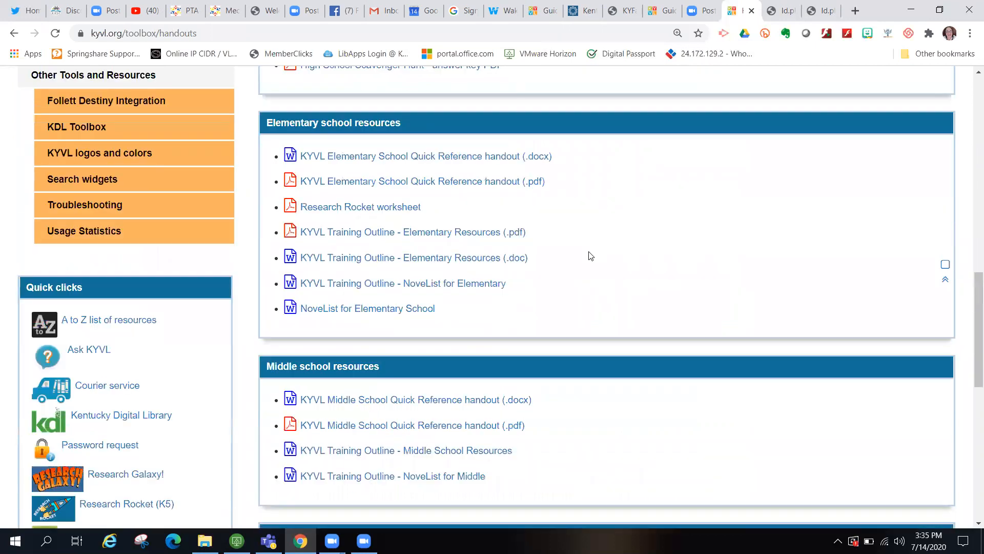
scroll(590, 254, "up", 4)
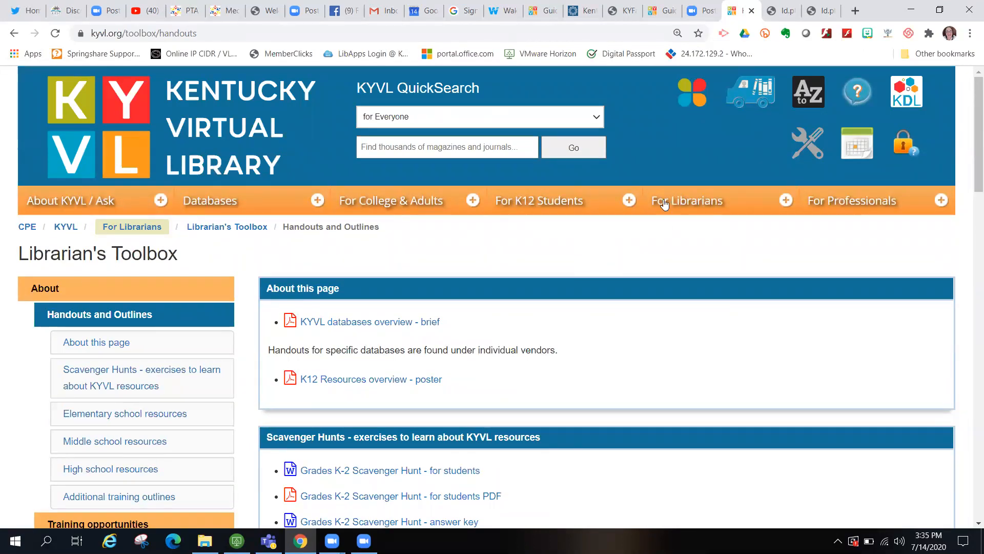
left_click(626, 200)
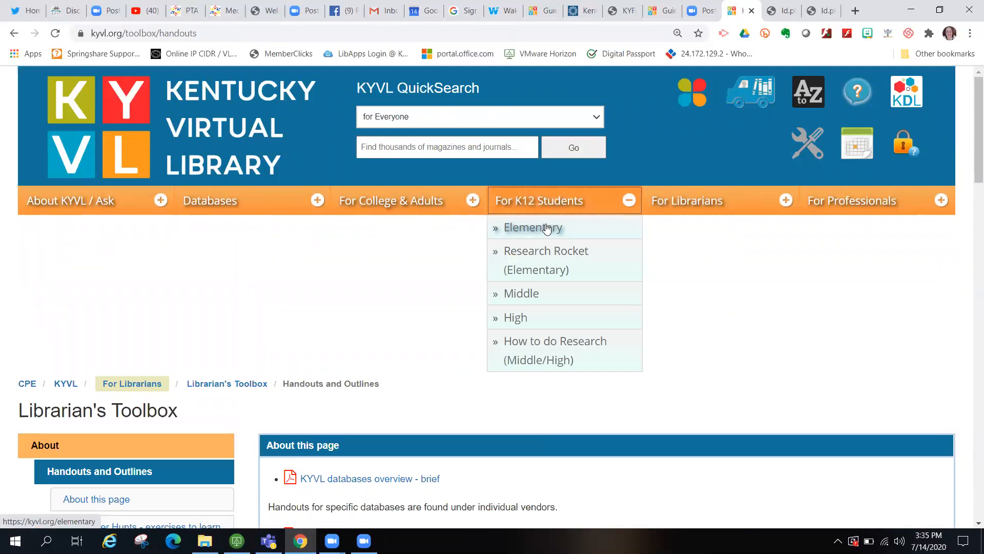
left_click(316, 200)
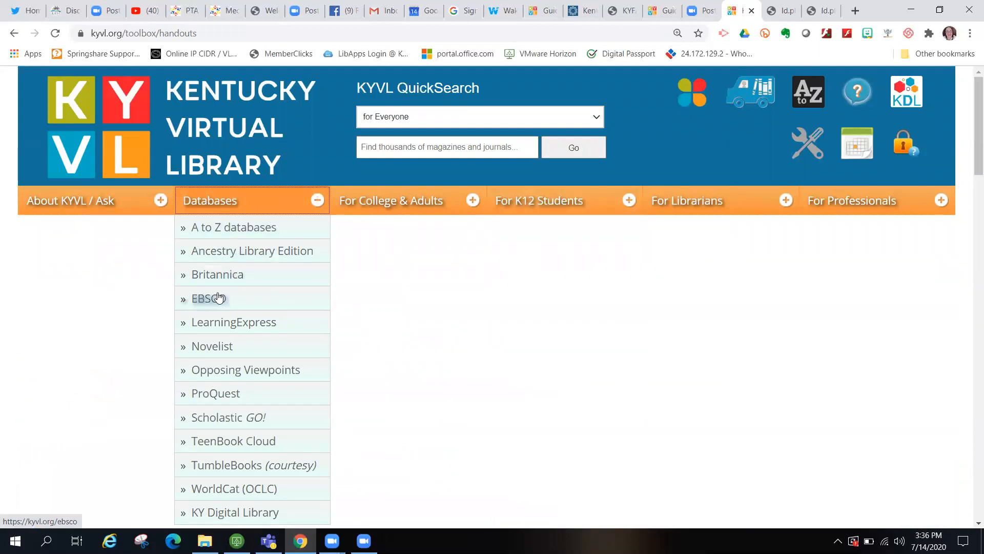
left_click(218, 298)
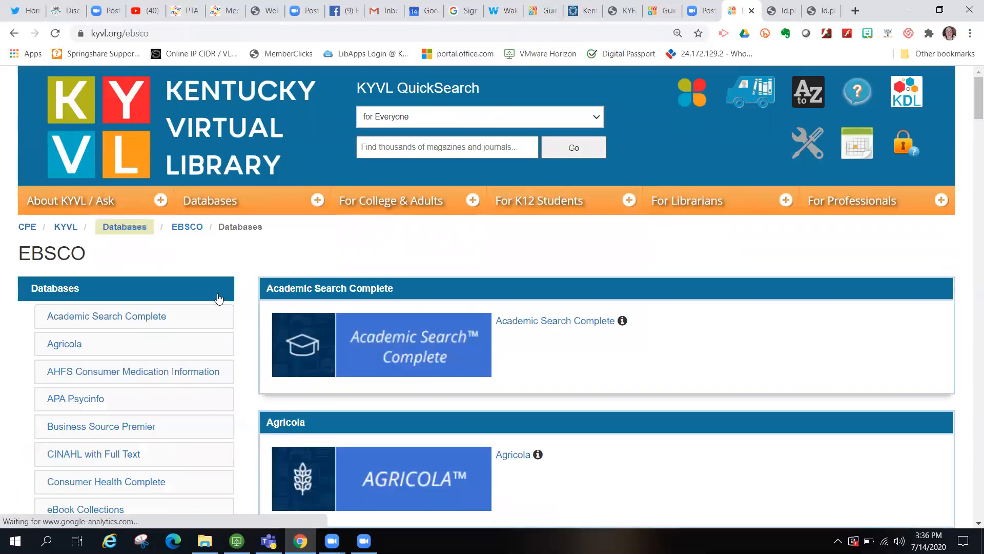
scroll(621, 445, "down", 5)
scroll(621, 445, "down", 16)
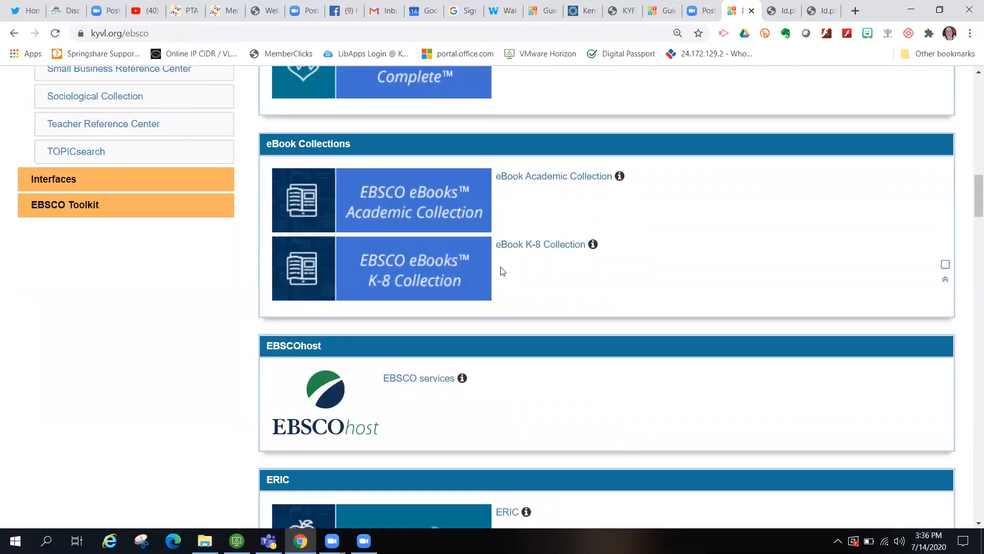
- Open the eBook K-8 Collection and scroll to its Highlights and Browse By Category list
left_click(544, 249)
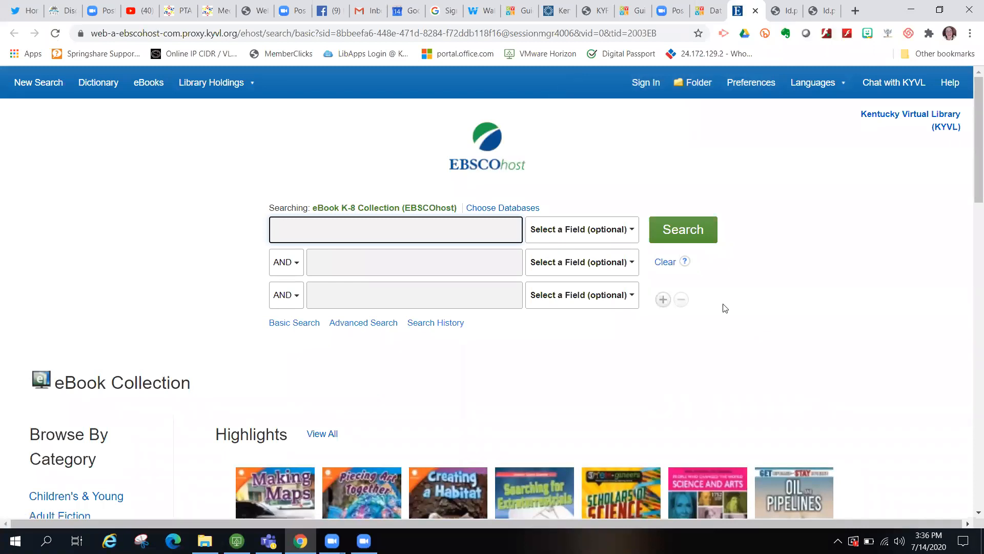
scroll(723, 307, "down", 2)
scroll(725, 308, "down", 4)
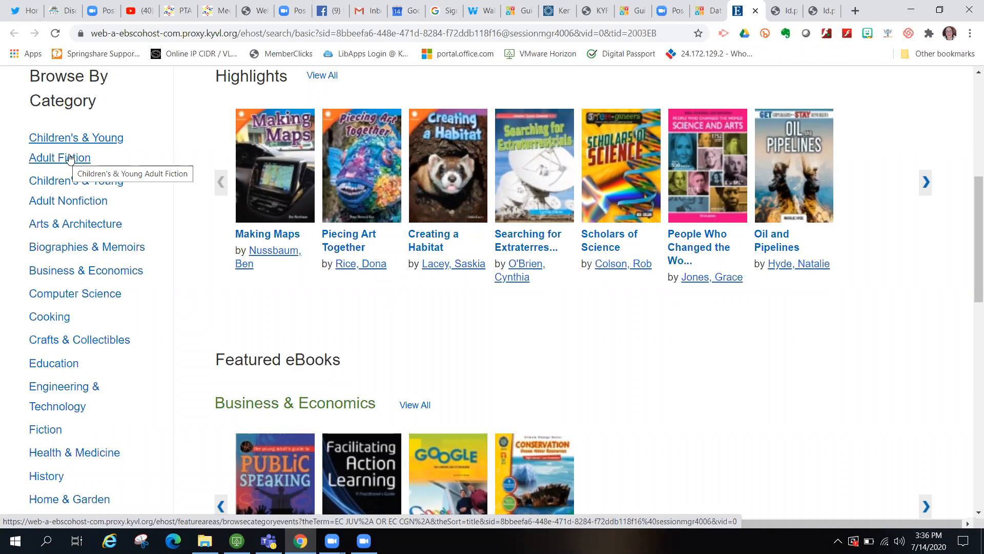
left_click(81, 164)
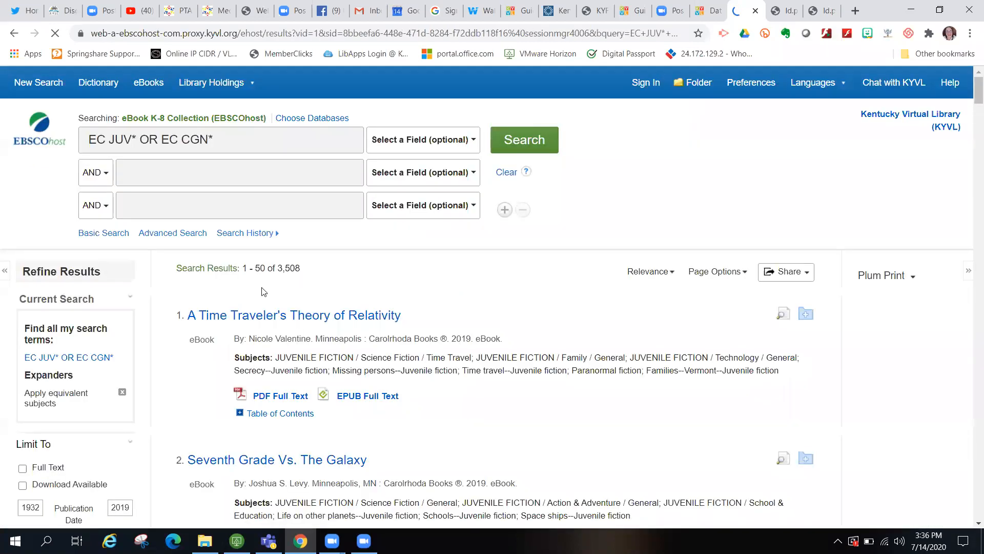
scroll(387, 296, "down", 4)
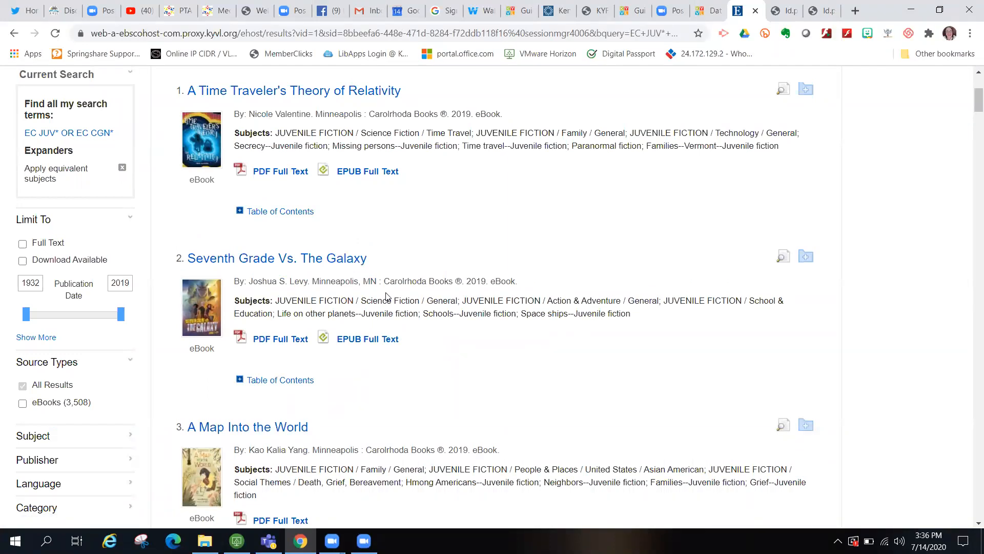
scroll(387, 296, "down", 2)
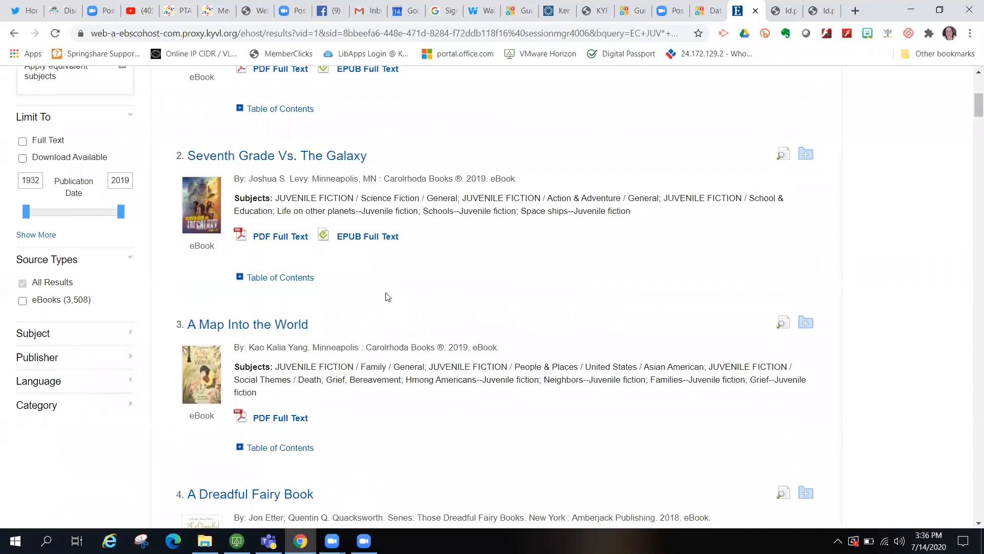
scroll(388, 297, "down", 3)
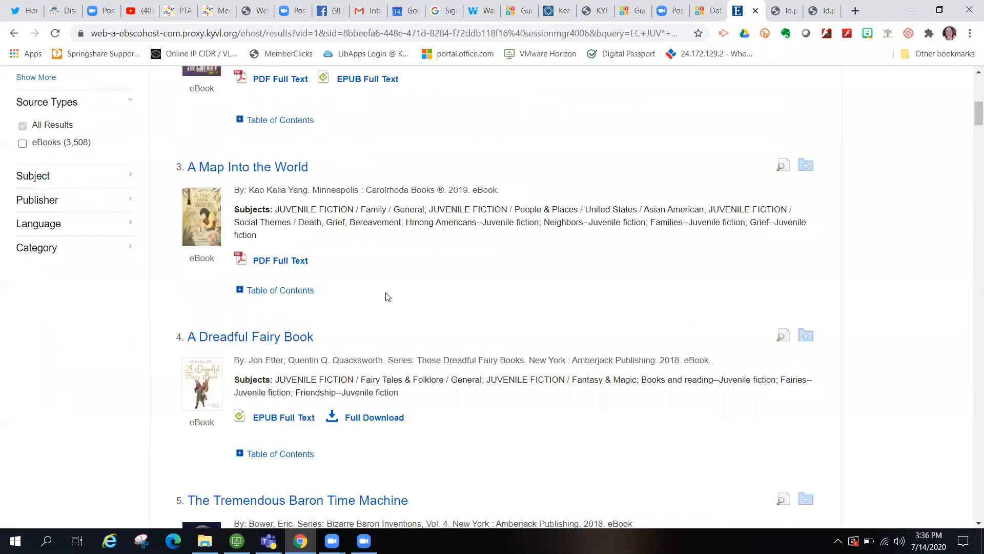
scroll(388, 296, "down", 3)
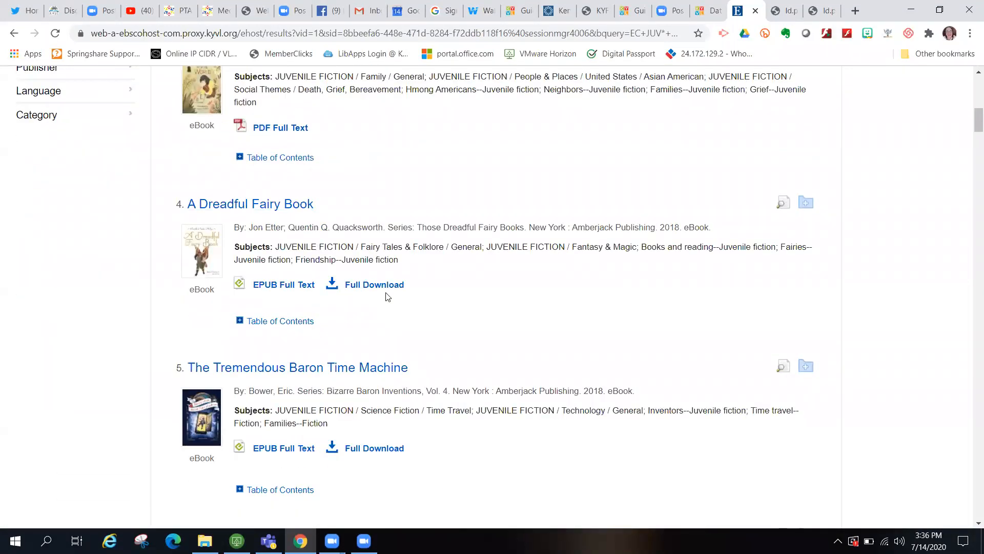
scroll(388, 296, "down", 8)
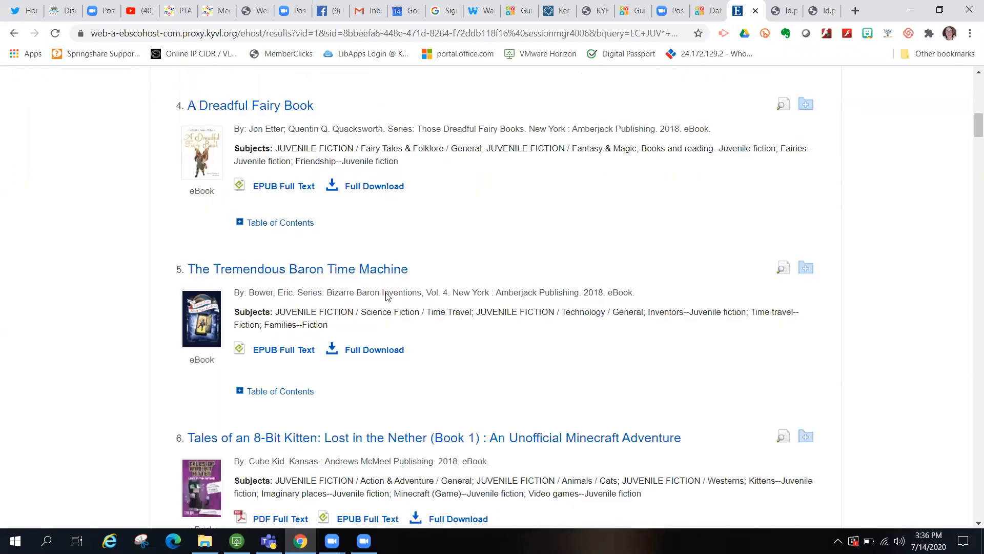
scroll(387, 297, "down", 6)
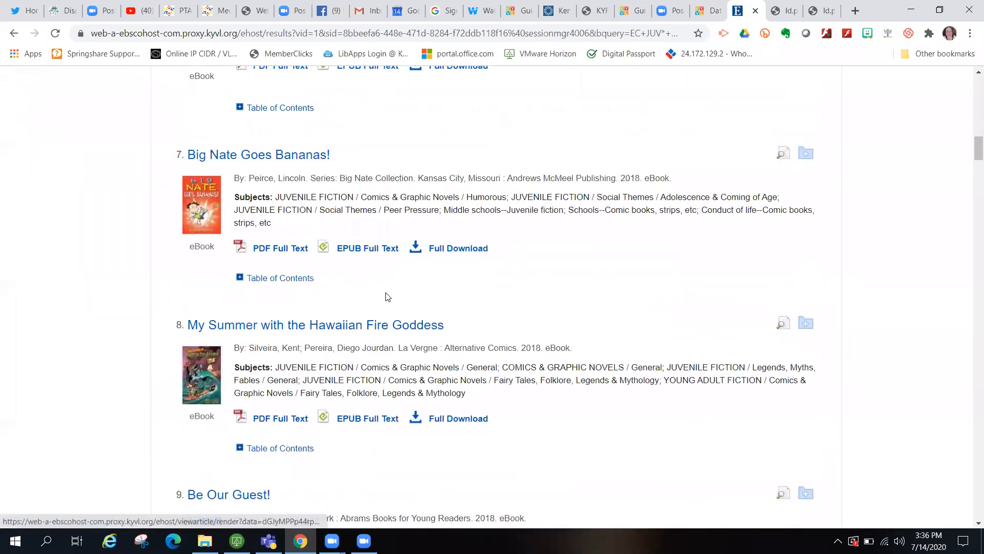
scroll(387, 297, "up", 3)
scroll(387, 298, "up", 20)
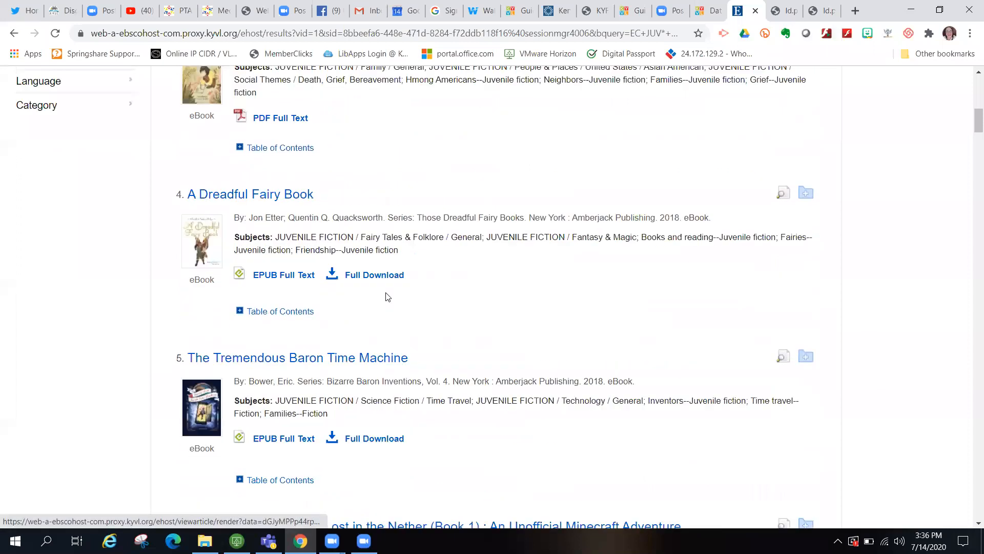
scroll(387, 296, "down", 1)
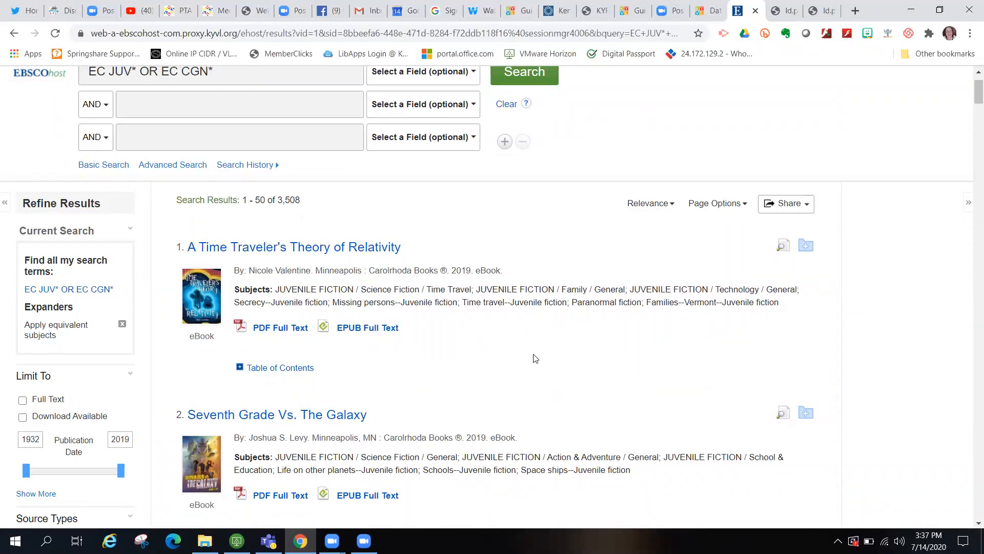
scroll(535, 358, "down", 6)
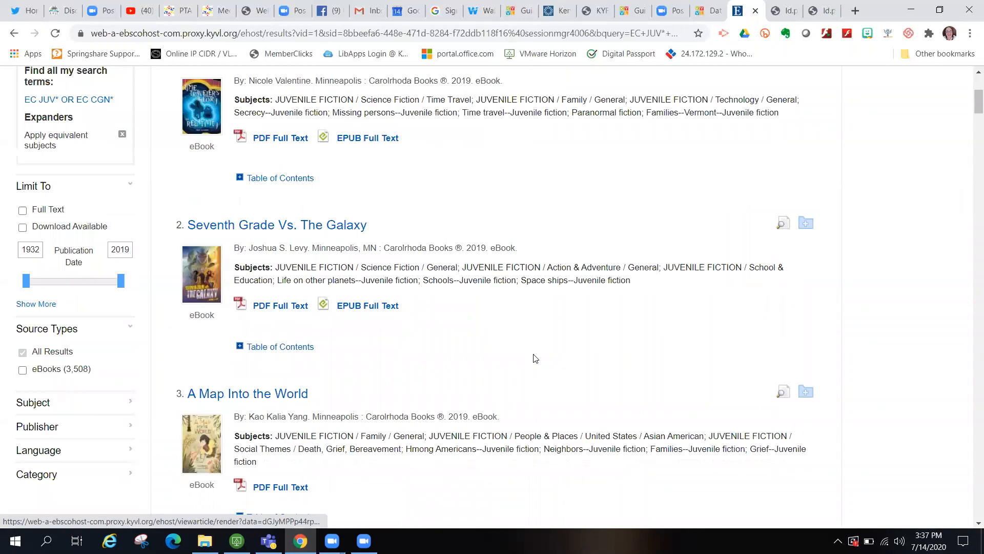
scroll(536, 357, "down", 1)
scroll(535, 358, "down", 6)
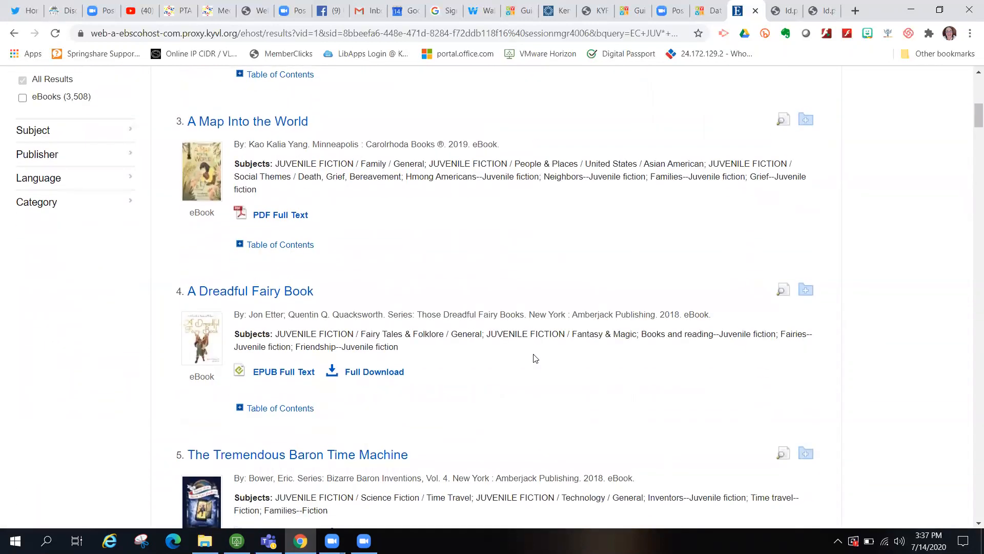
scroll(535, 357, "down", 3)
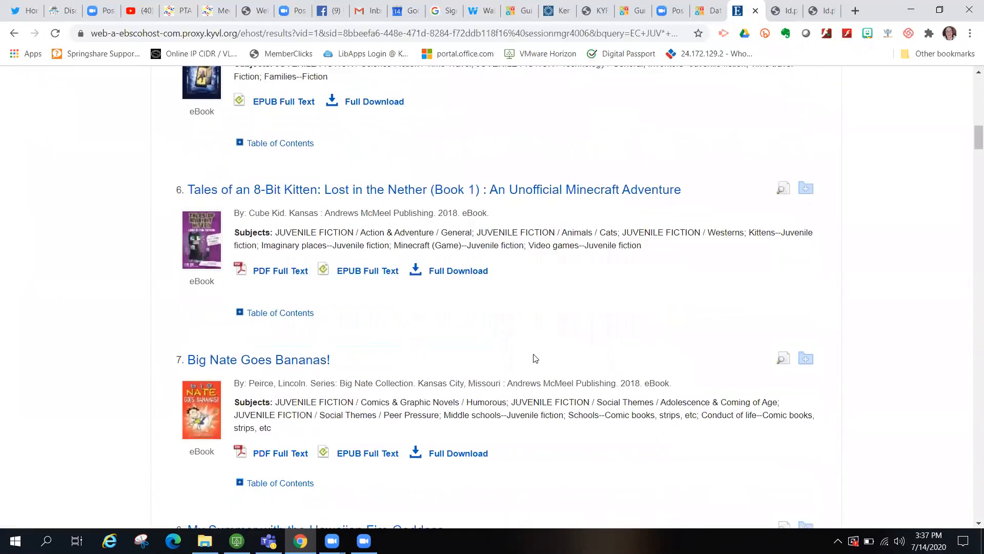
scroll(535, 358, "down", 3)
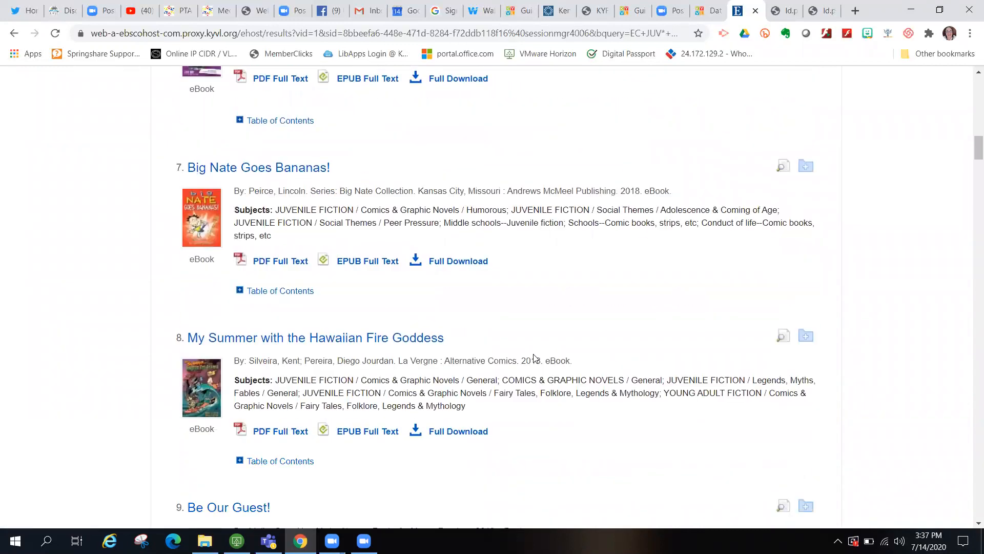
scroll(536, 358, "down", 4)
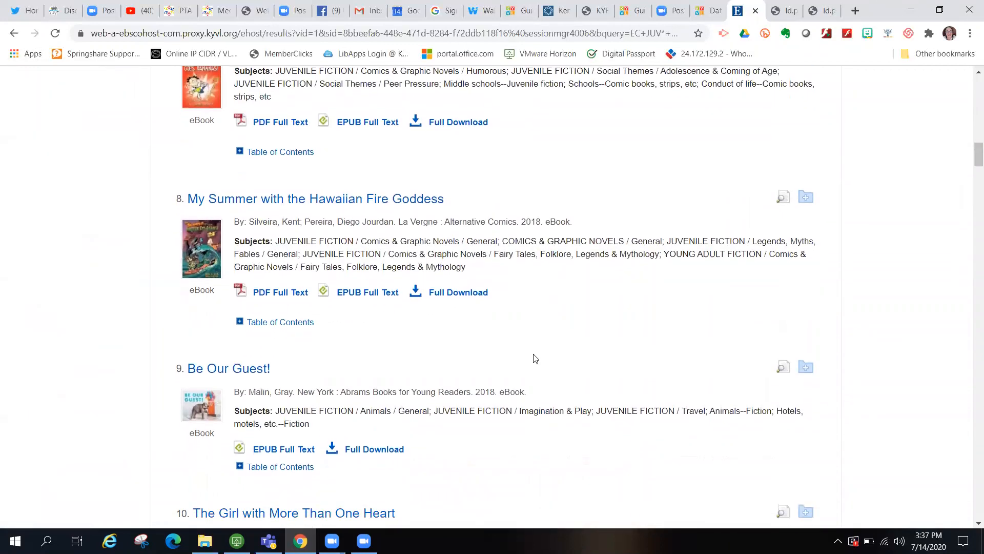
scroll(535, 357, "down", 10)
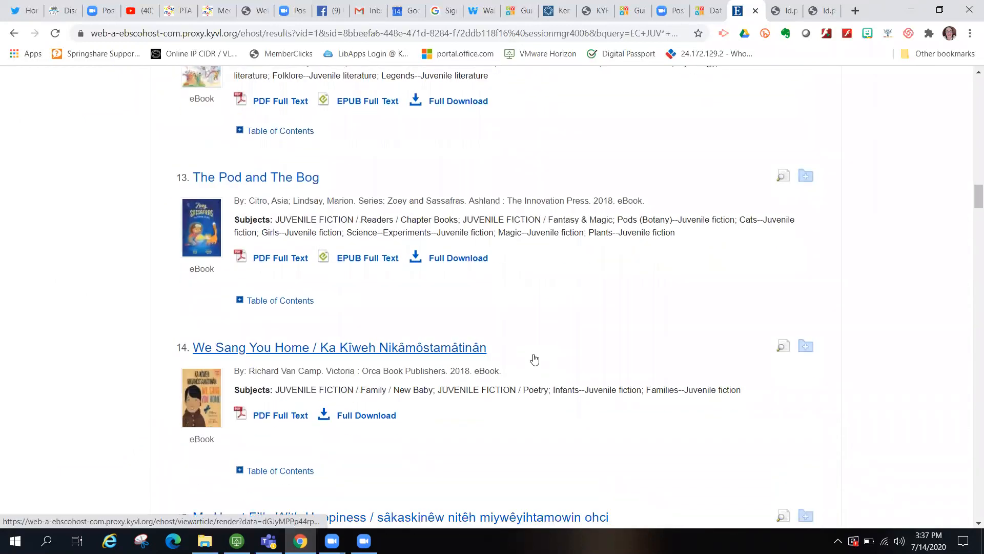
scroll(534, 354, "down", 3)
scroll(534, 355, "up", 12)
scroll(534, 354, "up", 7)
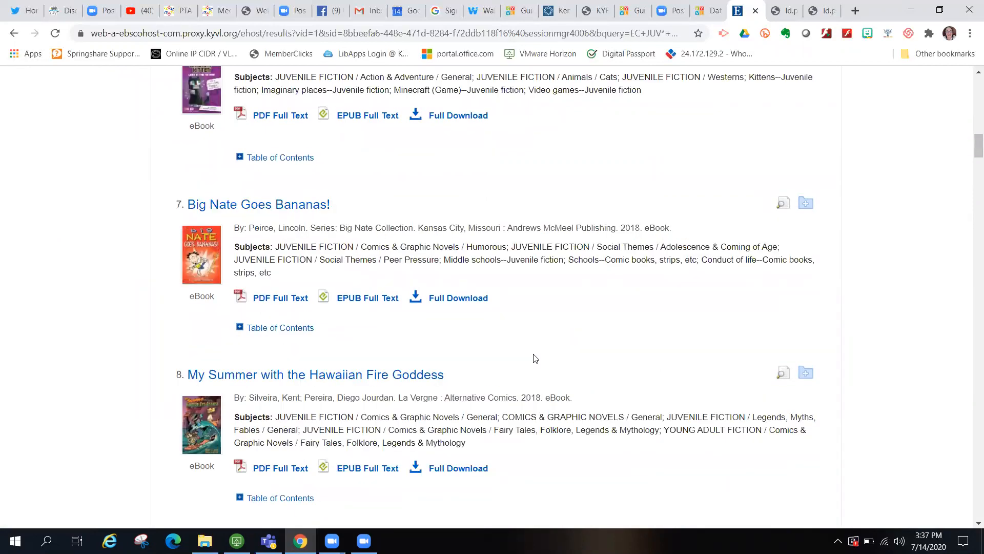
scroll(536, 358, "up", 15)
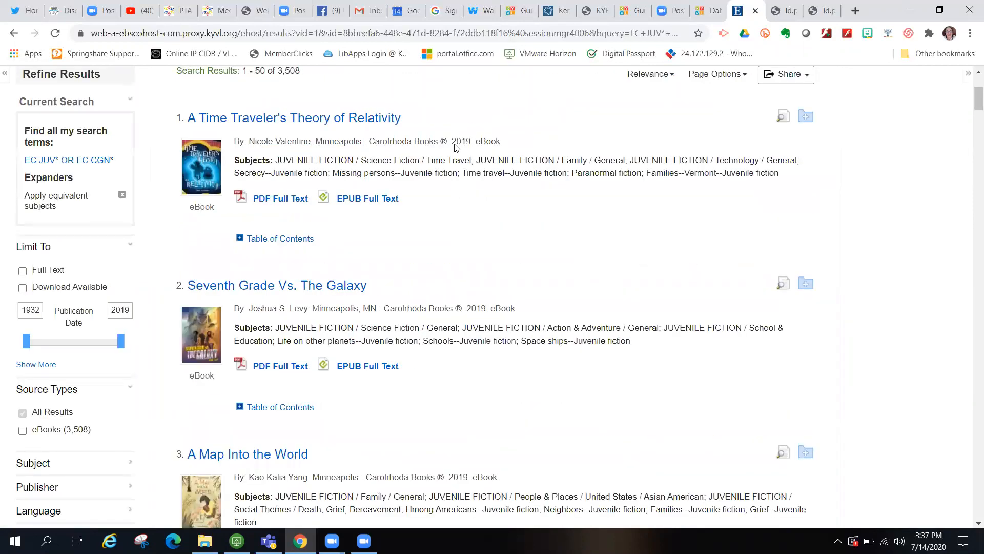
scroll(451, 107, "up", 3)
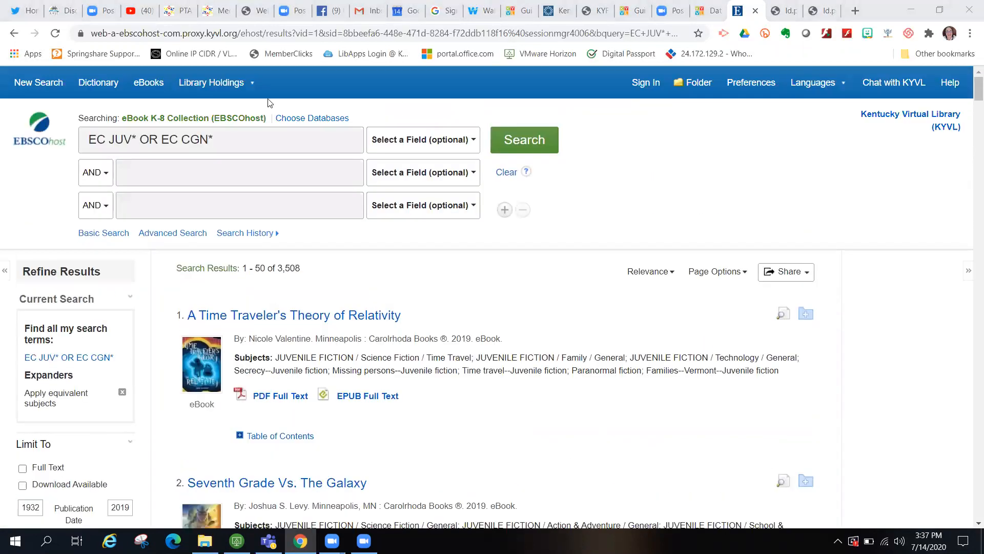
- Narrow the search to 'anne of green gables' and open result 1's PDF Full Text
left_click(250, 173)
type("an")
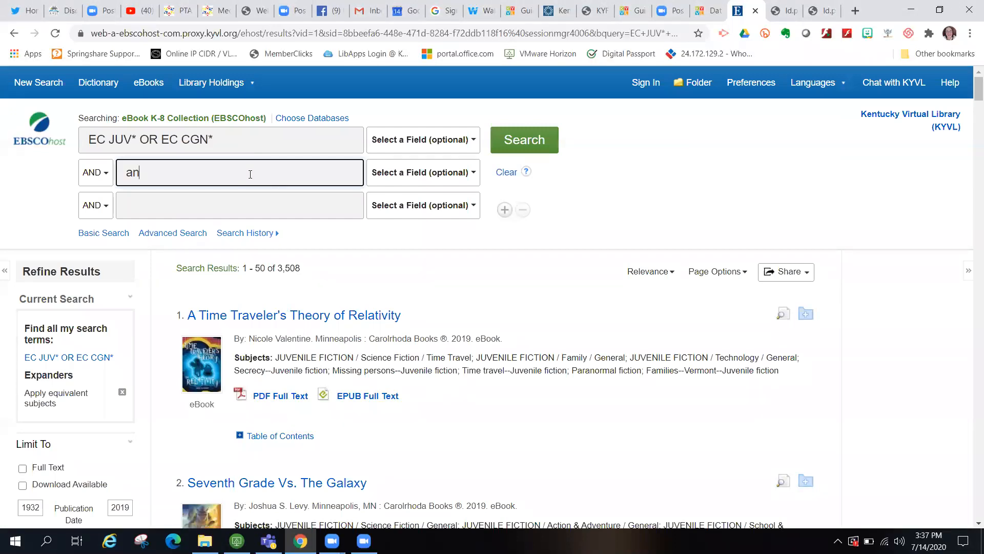
type("ne of")
key("Down")
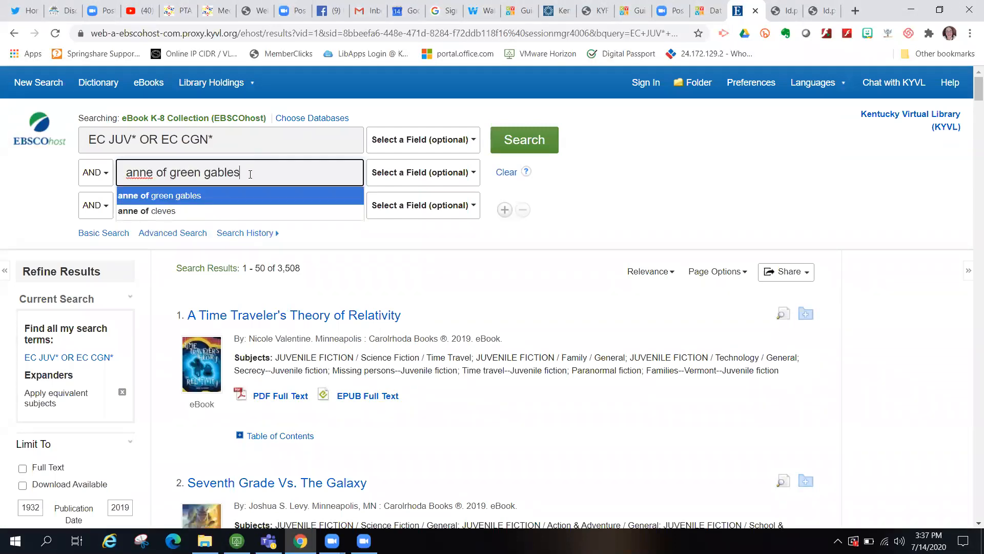
key("Return")
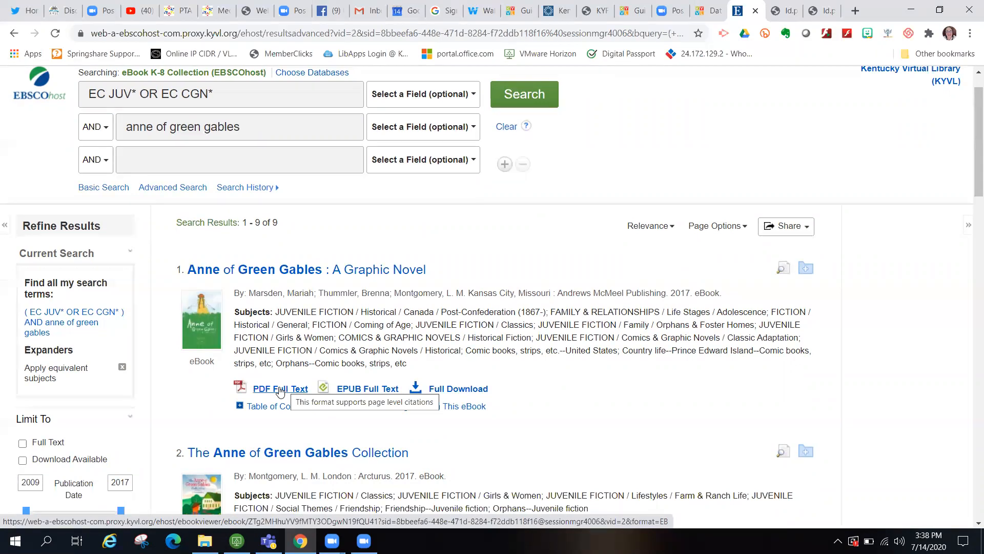
left_click(280, 391)
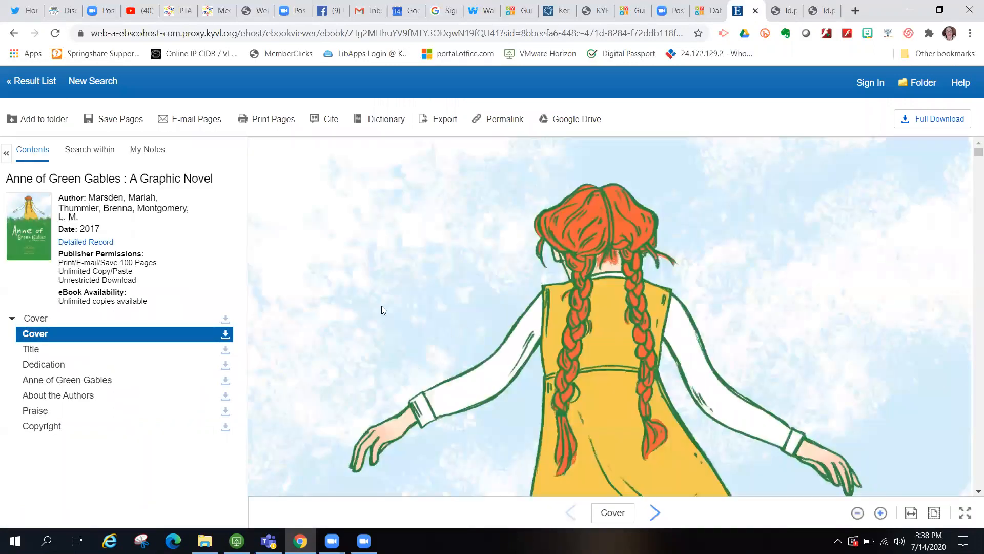
- Fit the page to view, jump to the Anne of Green Gables chapter, and page ahead to page 9
left_click(934, 514)
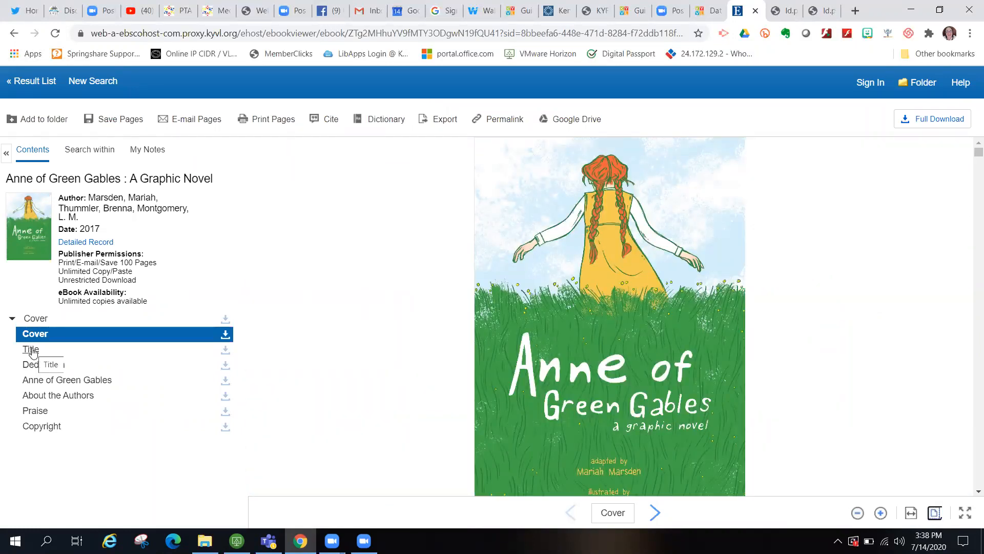
left_click(44, 382)
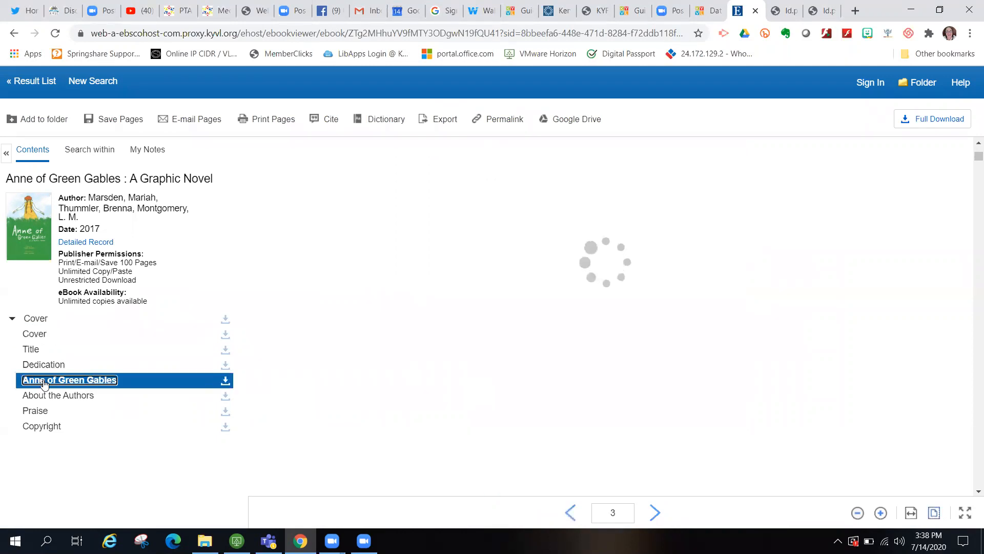
left_click(655, 513)
left_click(655, 513)
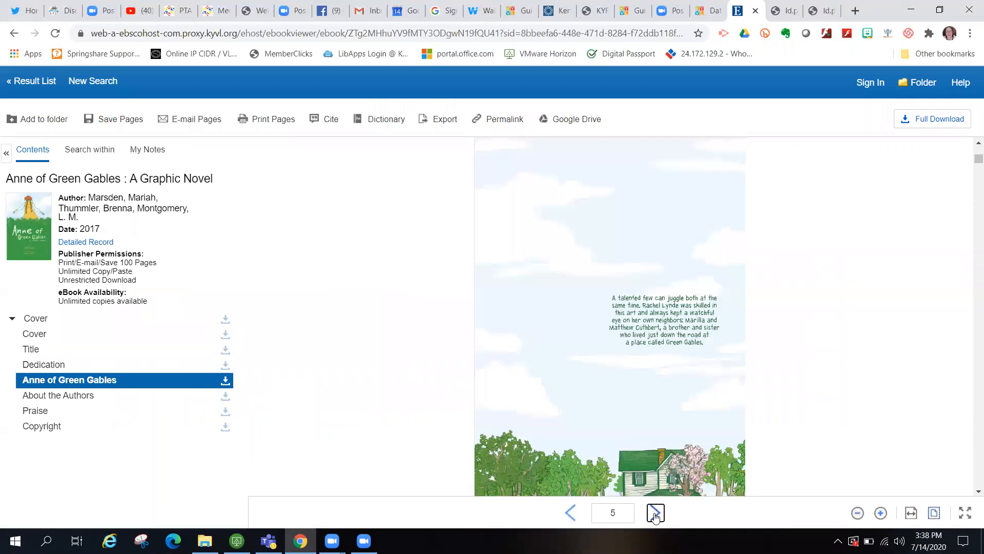
left_click(655, 512)
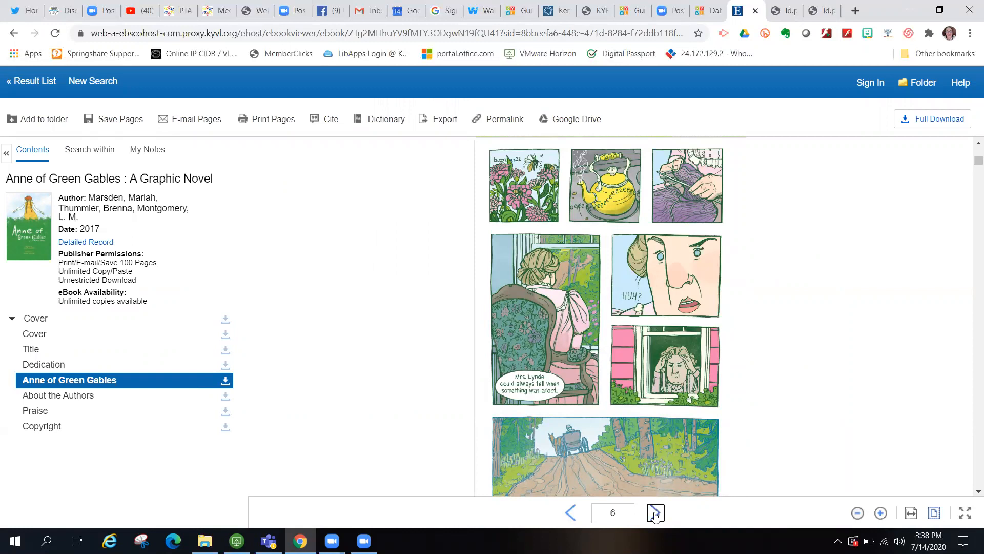
left_click(655, 513)
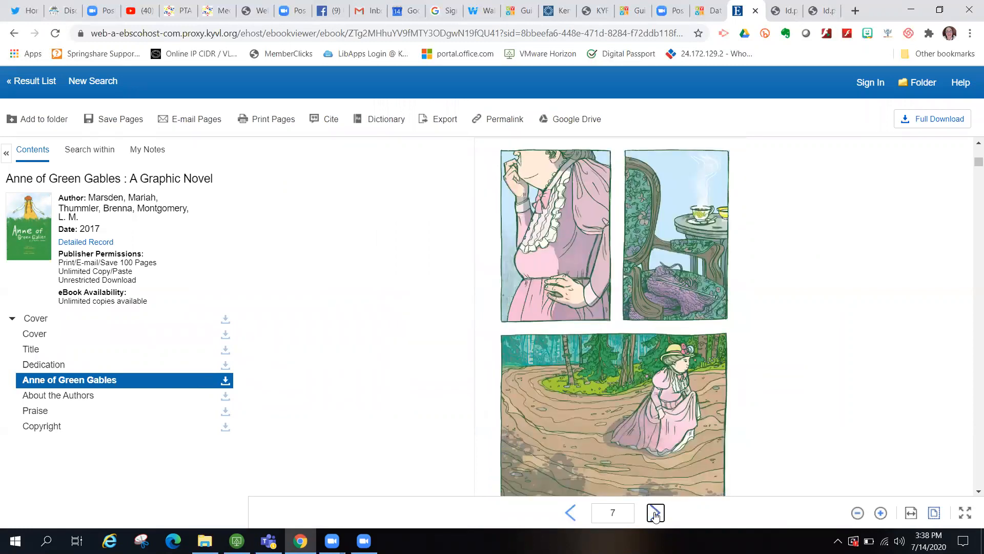
left_click(655, 513)
left_click(655, 513)
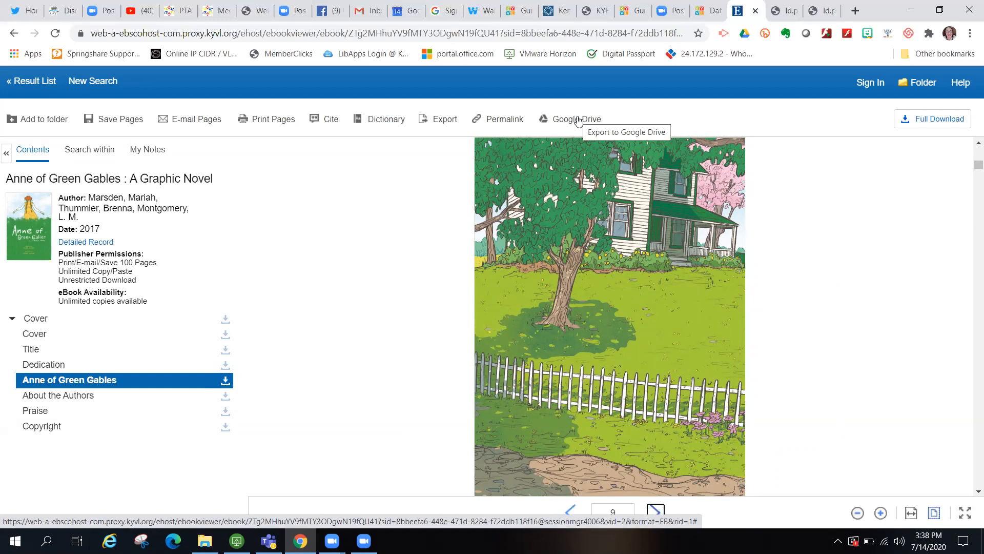
- Start a Full Download, then sign in to My EBSCOhost with the account username and password
left_click(937, 121)
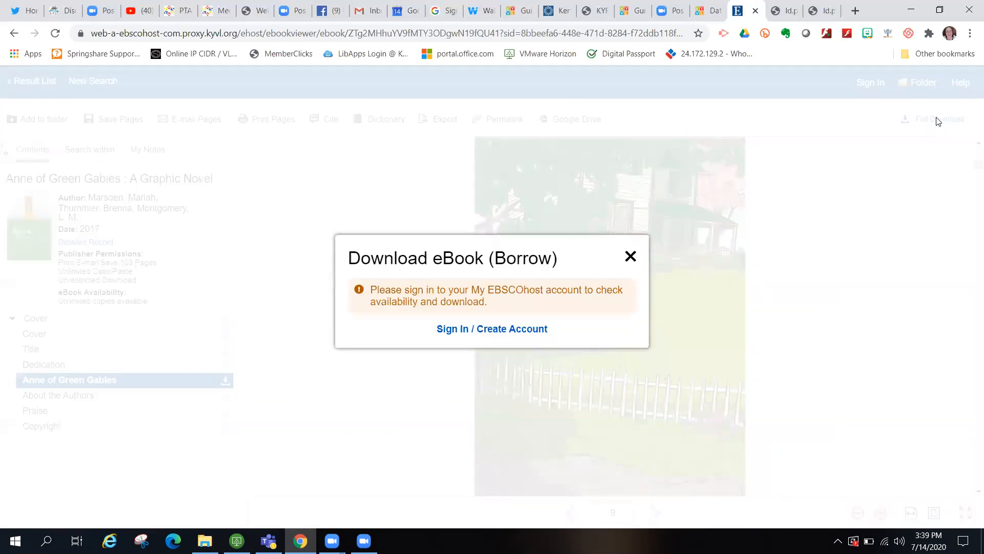
left_click(502, 332)
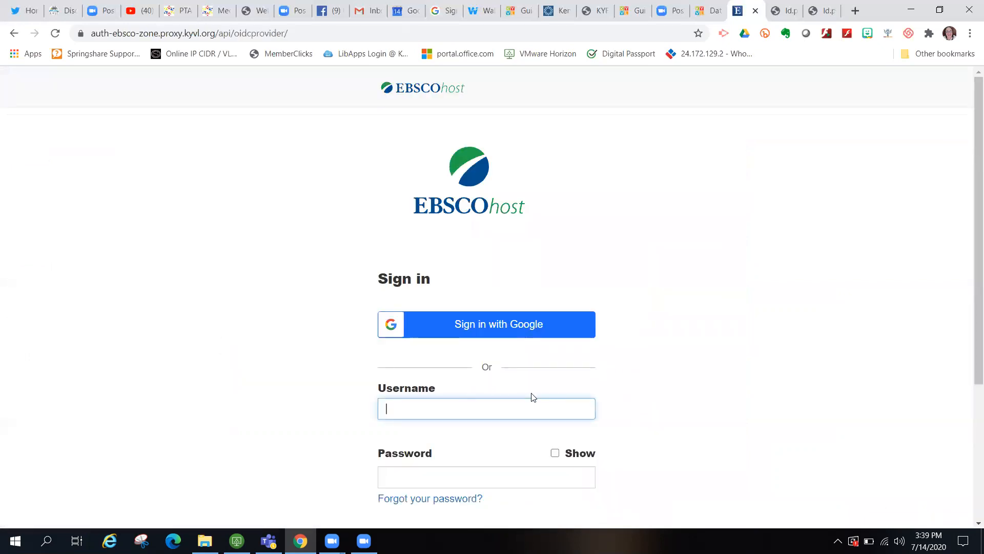
scroll(688, 378, "down", 2)
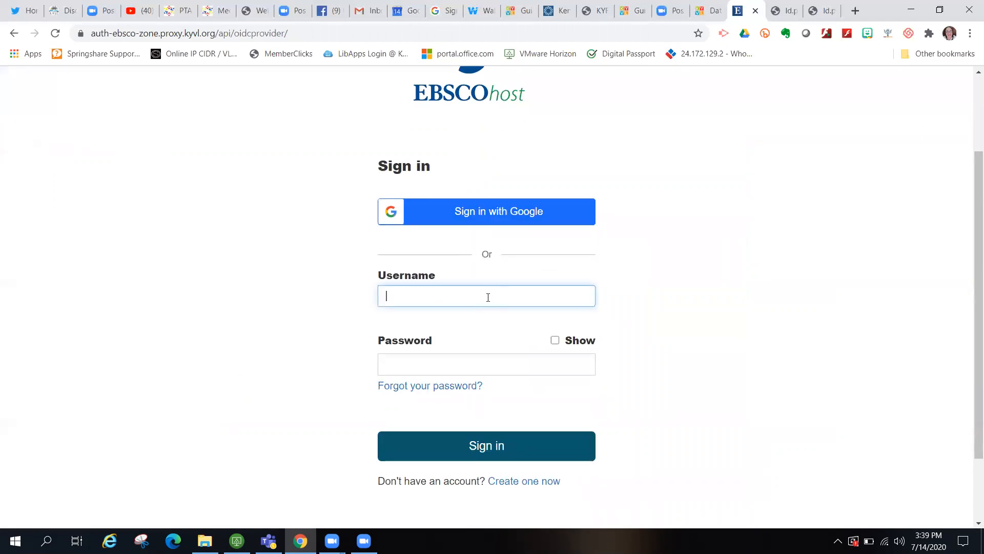
key("Tab")
type("******")
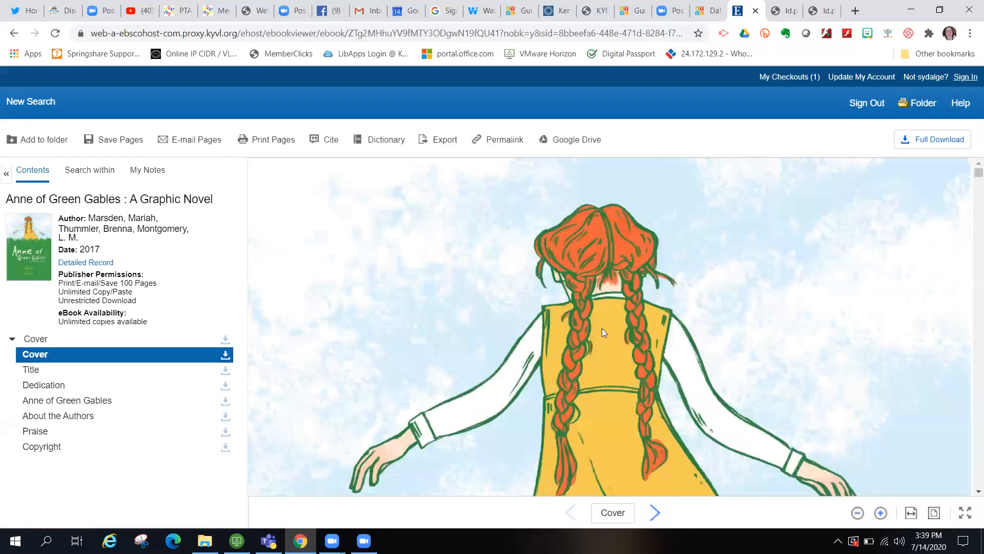
- Borrow the graphic novel for 12 weeks as a PDF download and close the confirmation
left_click(939, 140)
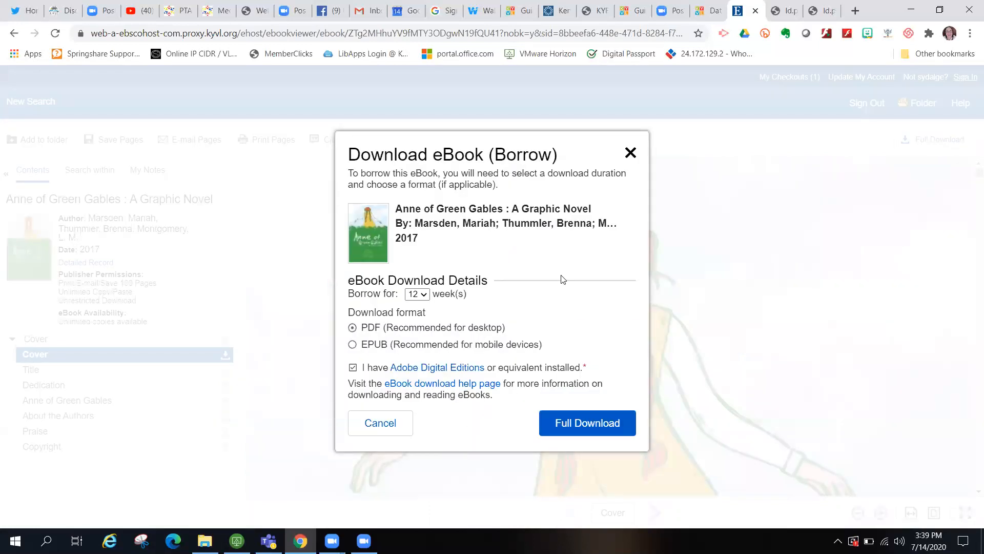
left_click(423, 294)
left_click(423, 295)
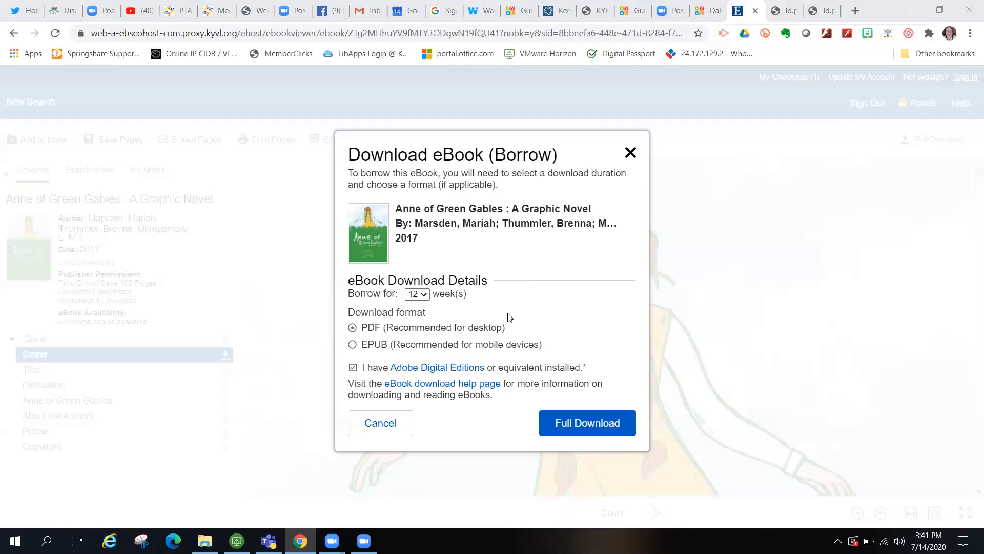
left_click(587, 425)
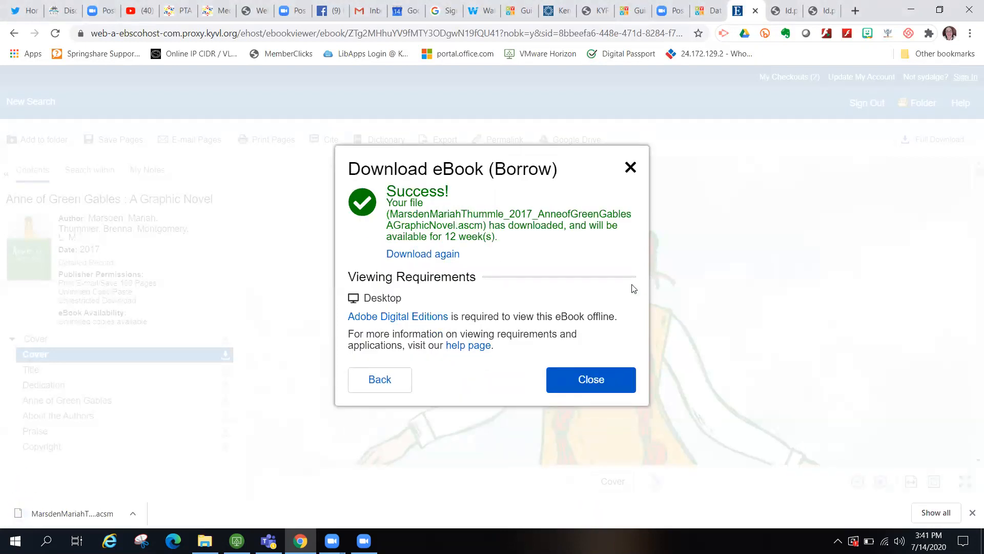
left_click(630, 168)
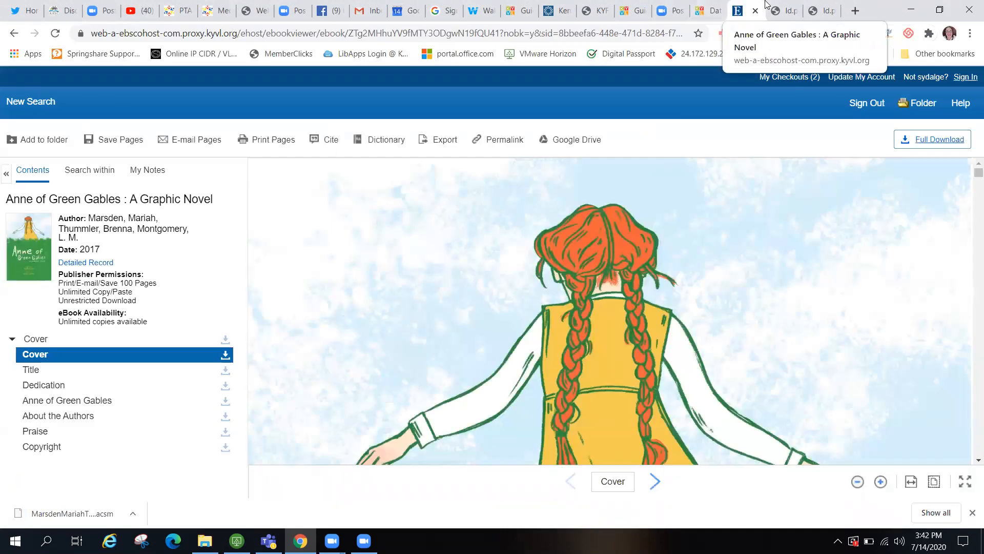
- From the KYVL EBSCO tab, reopen the eBook K-8 Collection and enter 'illinois' as the search term
left_click(709, 10)
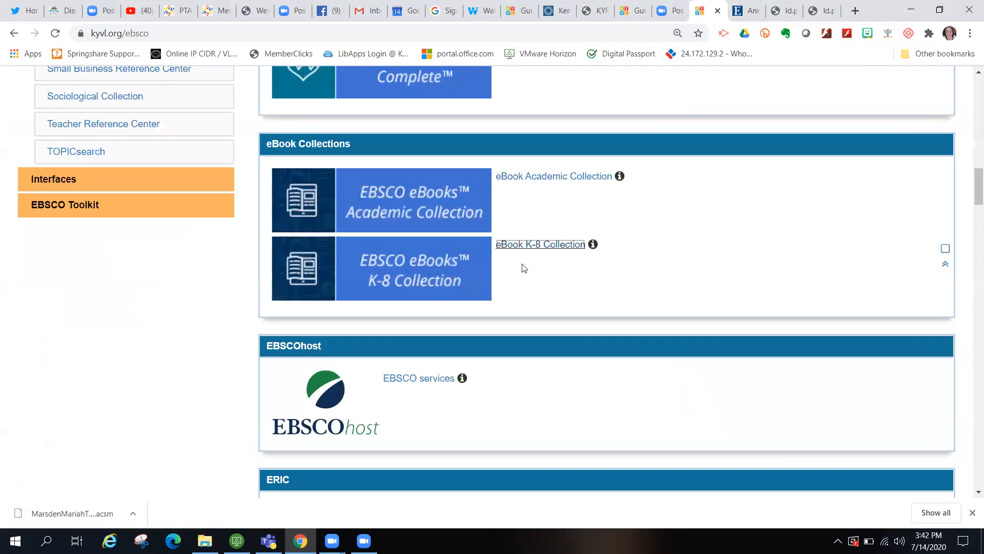
left_click(558, 243)
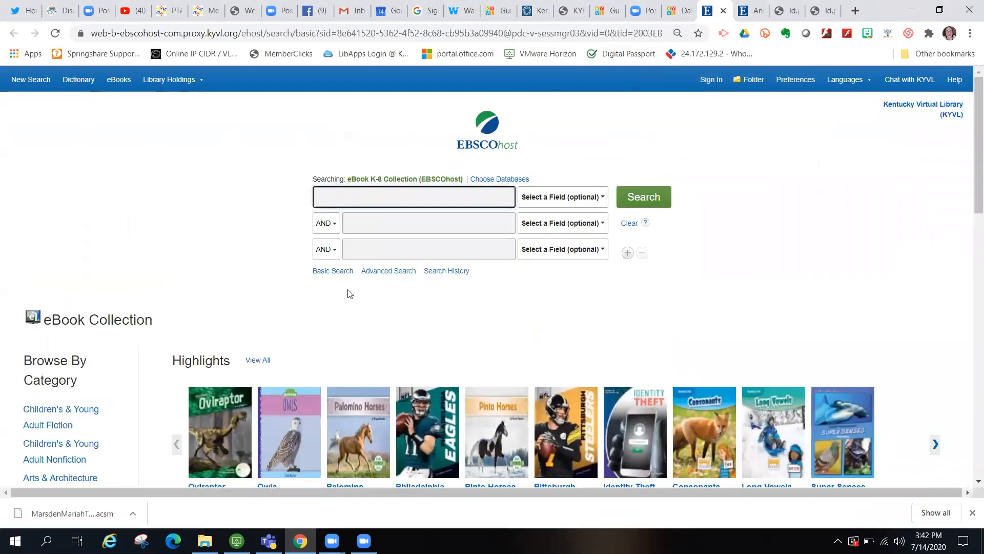
scroll(295, 241, "down", 1)
scroll(295, 241, "down", 6)
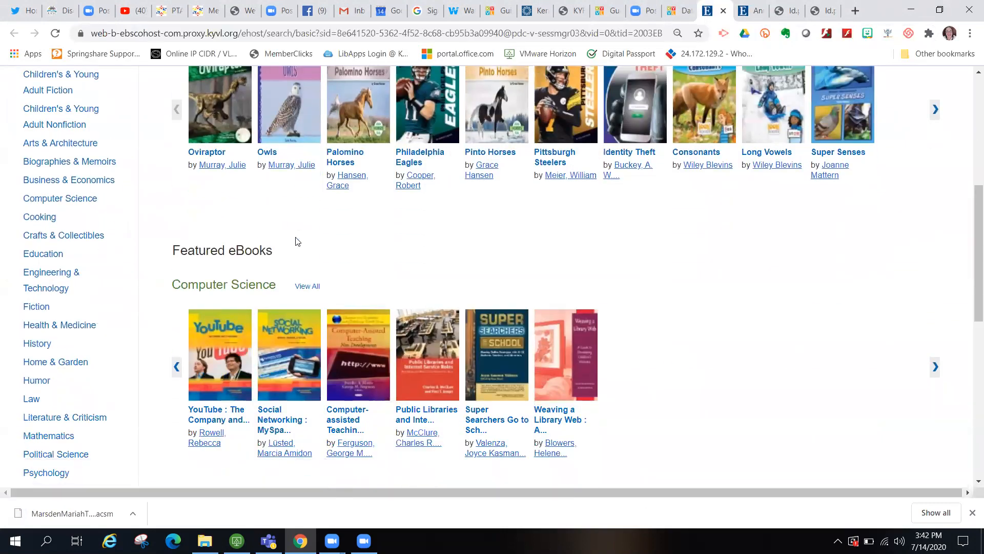
scroll(295, 241, "up", 8)
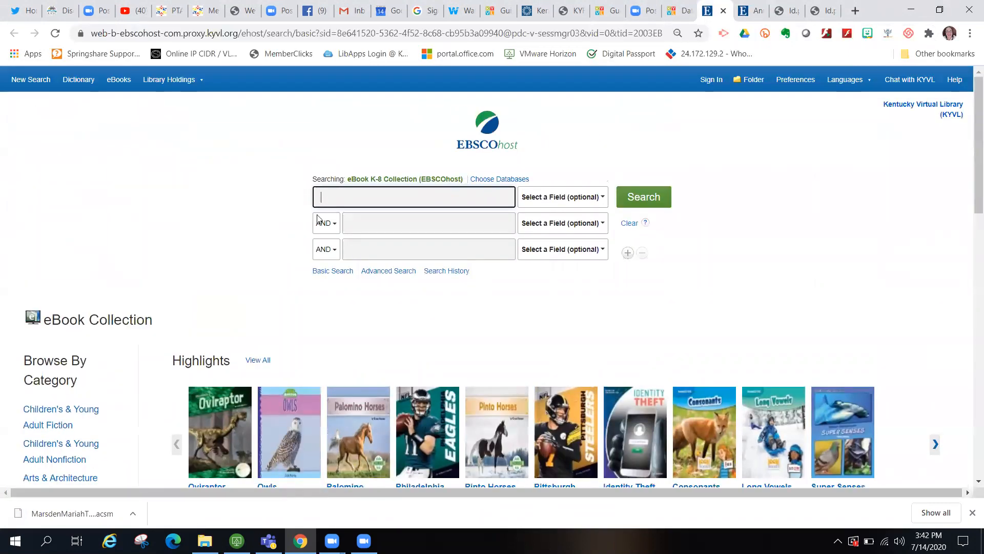
type("illi")
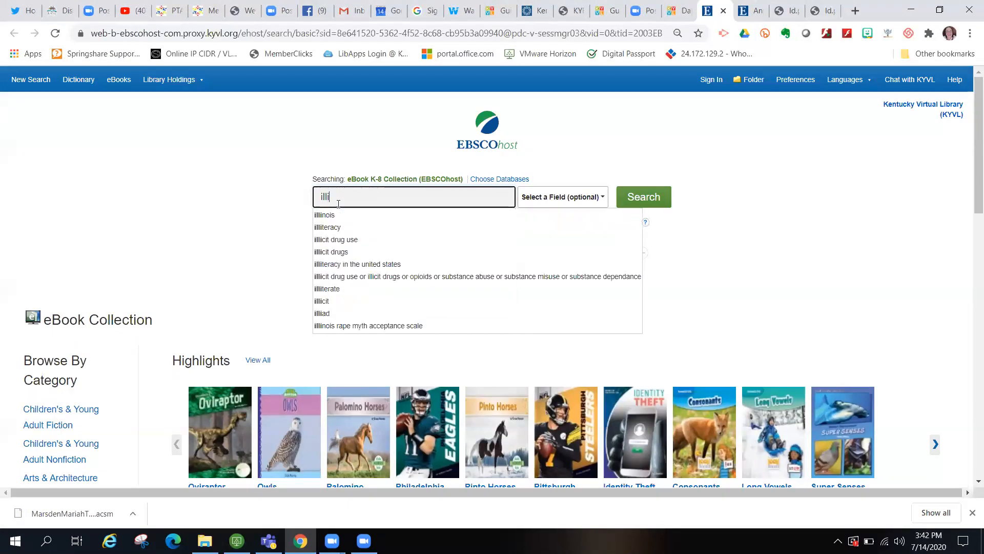
type("nois")
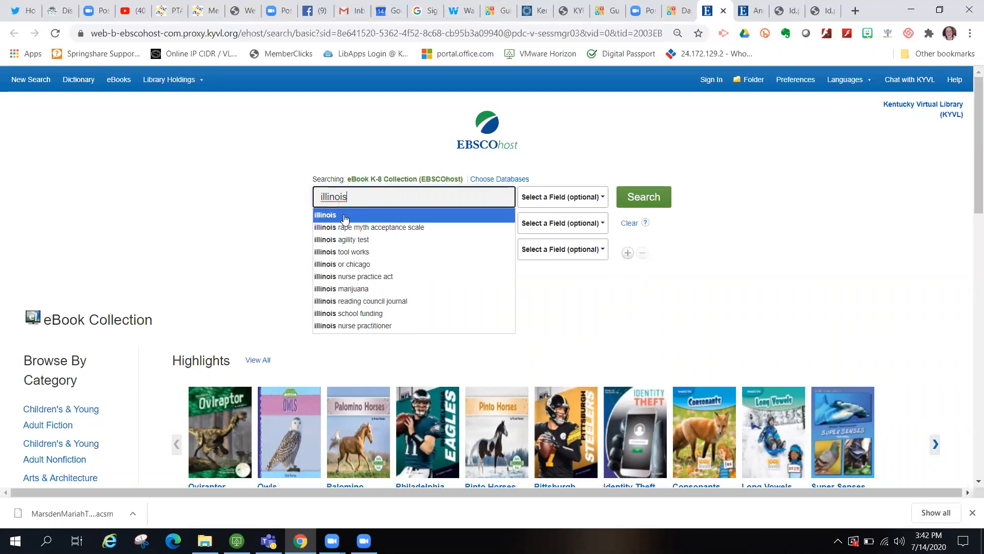
left_click(345, 217)
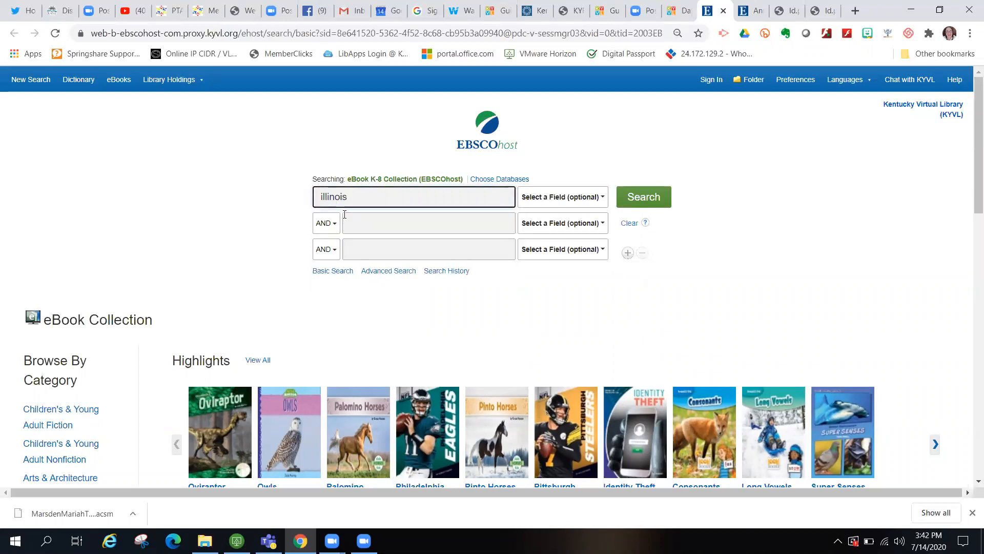
left_click(645, 199)
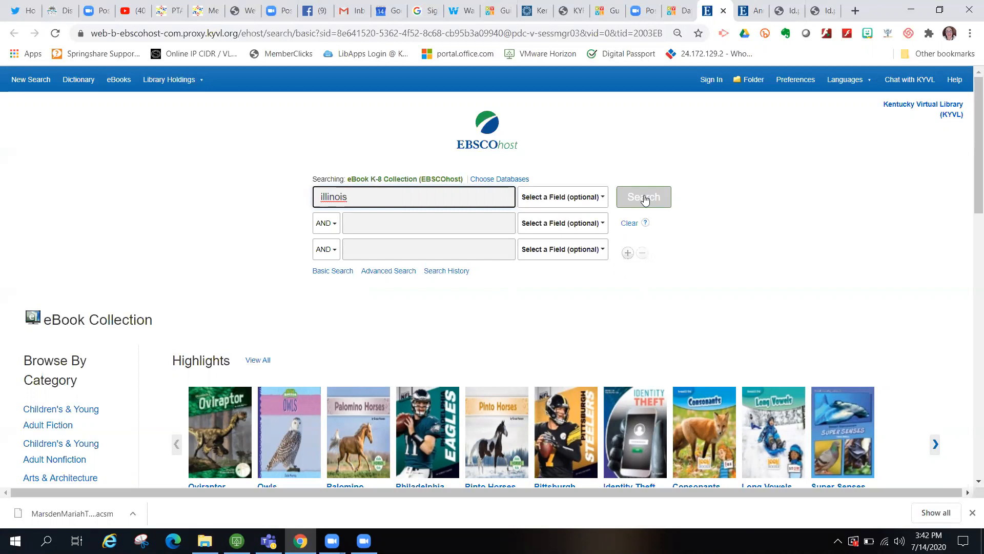
- Run the 'illinois' search and scroll the 38 results led by Illinois: The Prairie State
left_click(645, 199)
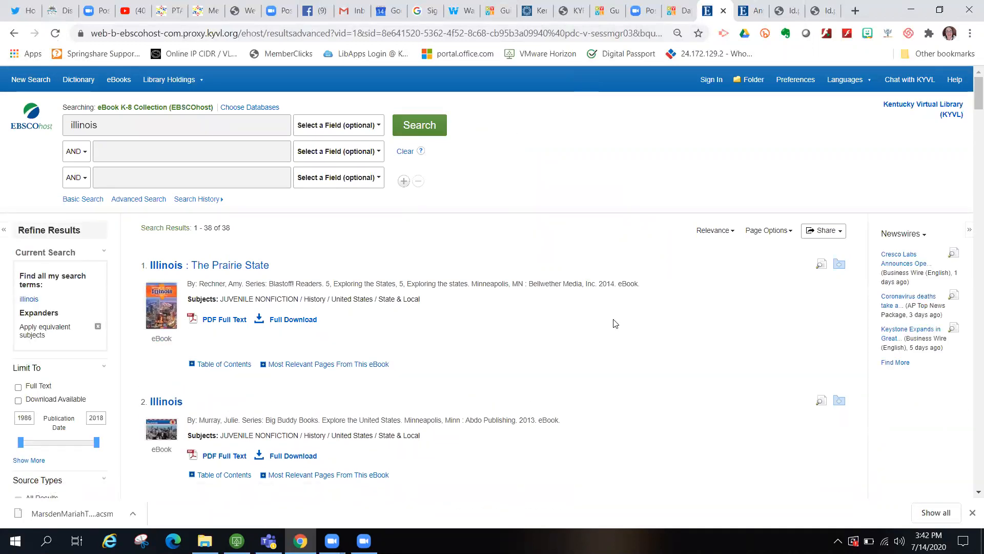
scroll(615, 323, "down", 1)
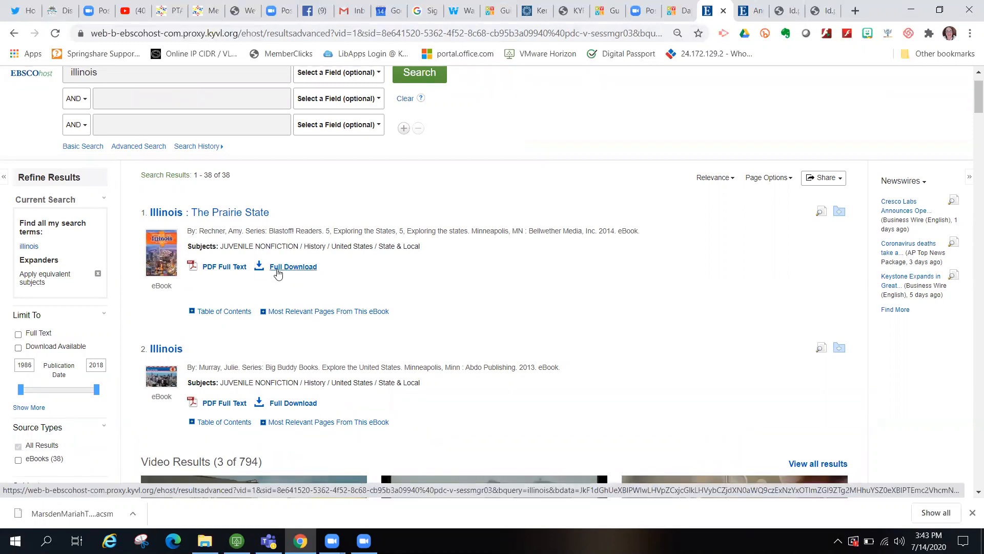
- Sign in to My EBSCOhost with the account username and password after a failed Google sign-in
left_click(287, 268)
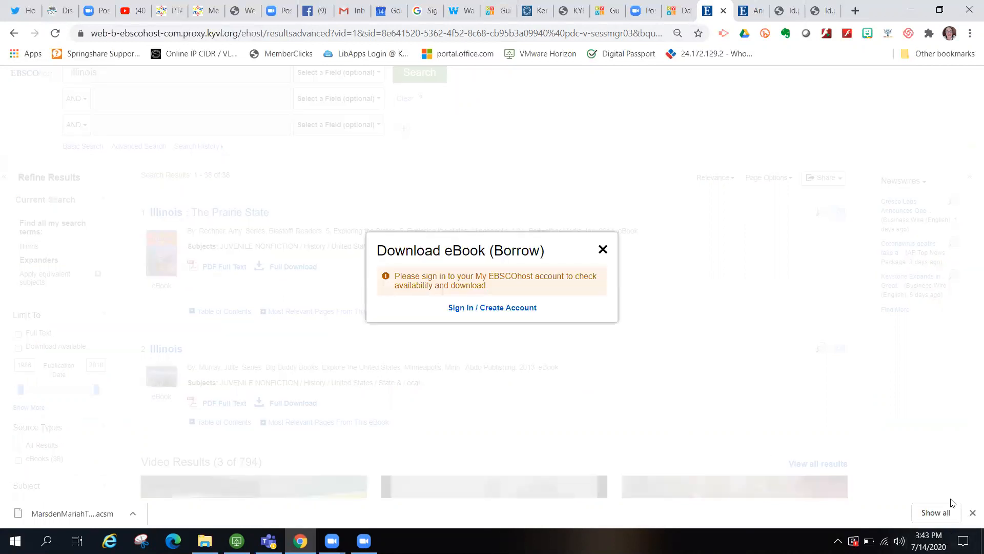
left_click(971, 513)
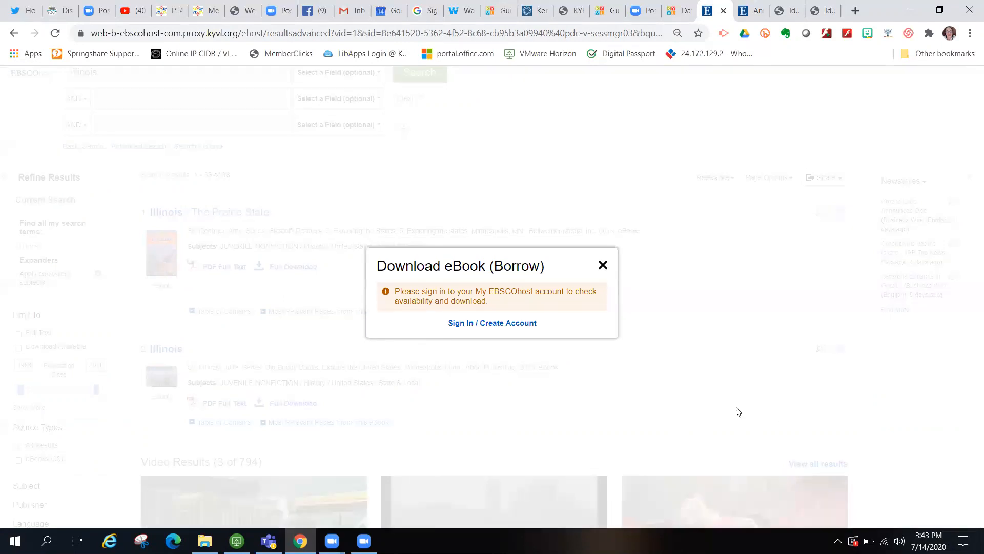
left_click(520, 324)
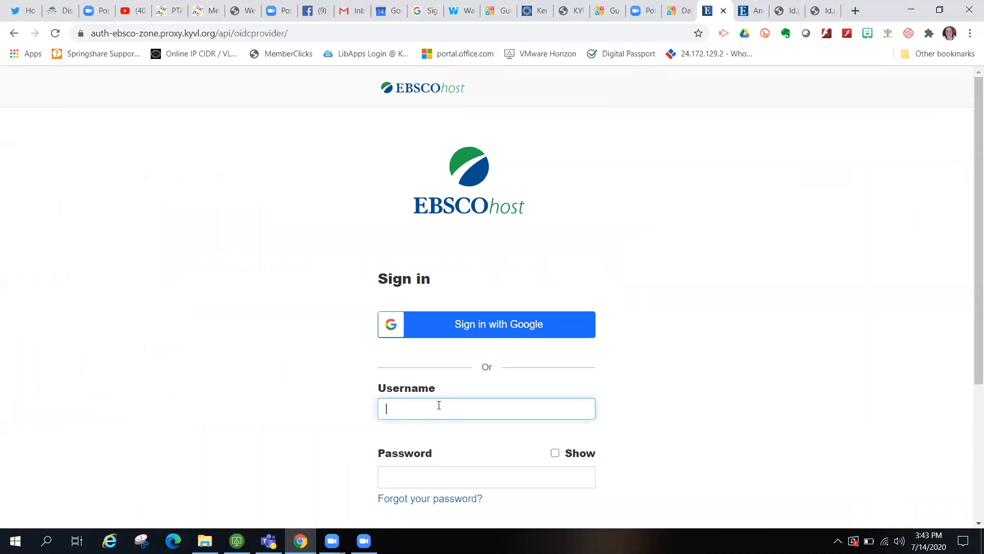
scroll(444, 373, "down", 1)
left_click(498, 236)
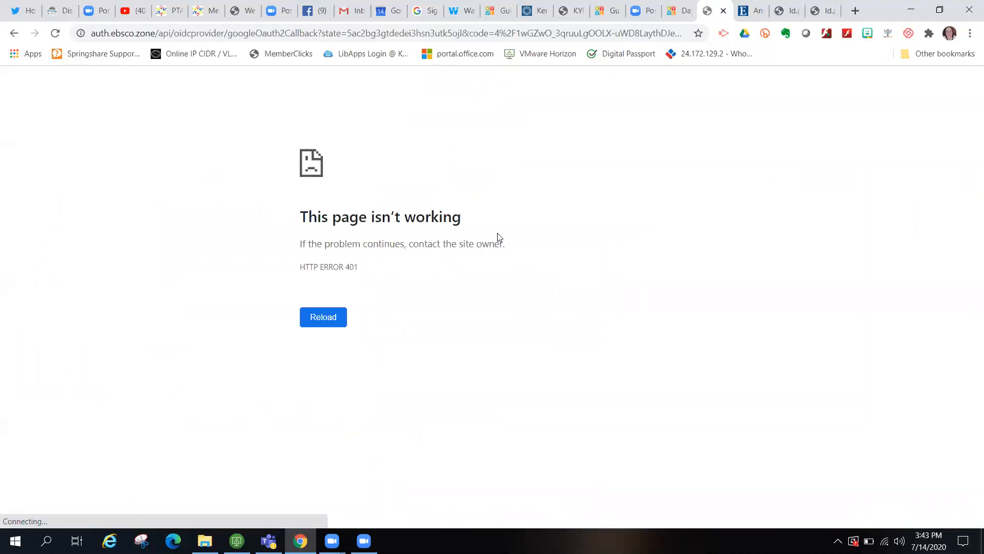
left_click(14, 33)
left_click(404, 320)
key("Tab")
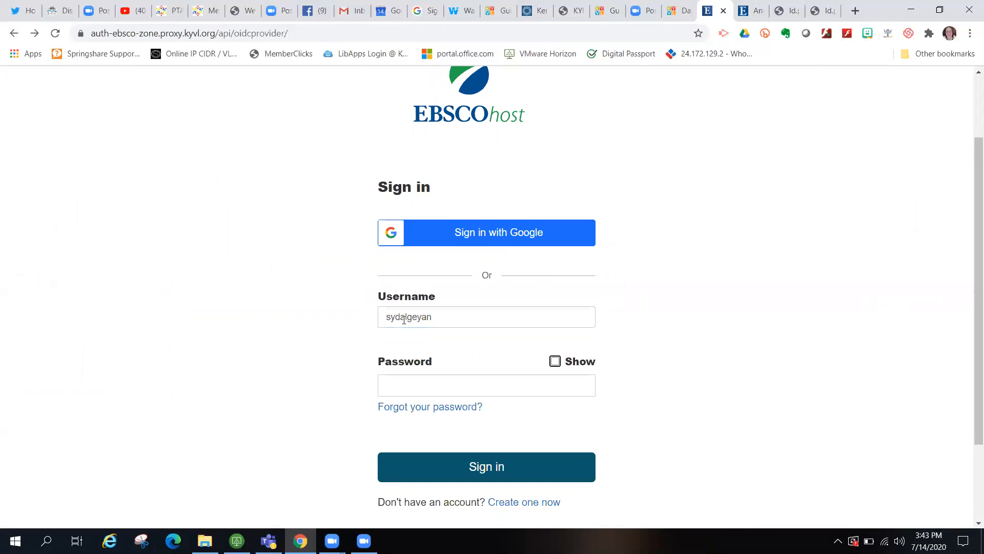
key("Tab")
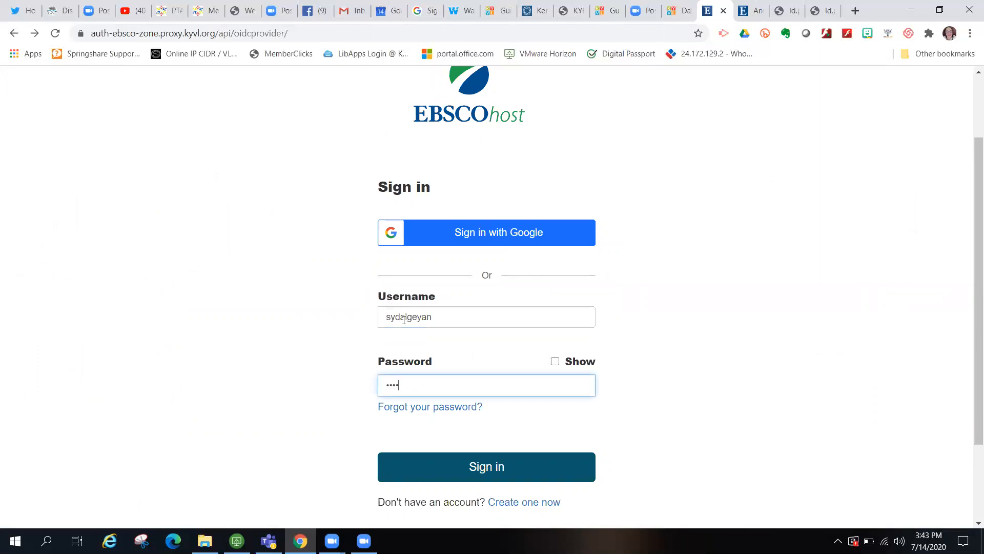
left_click(495, 466)
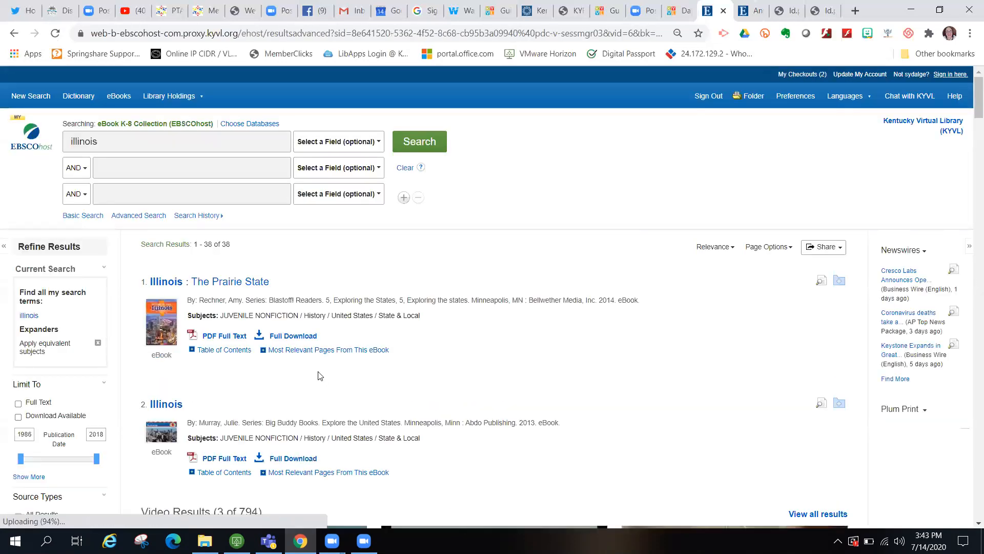
- Borrow Illinois: The Prairie State as a 12-week PDF for Adobe Digital Editions
left_click(293, 336)
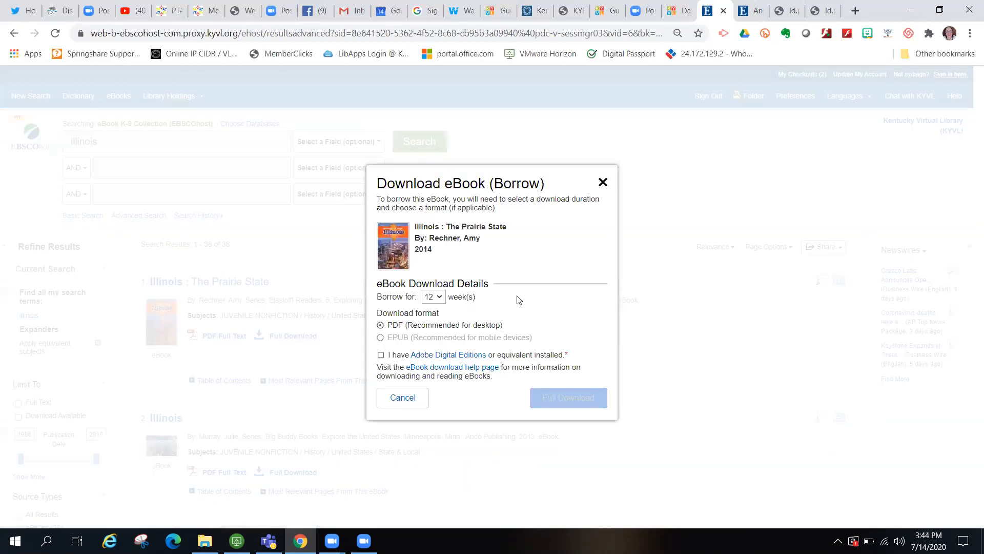
left_click(381, 355)
left_click(579, 398)
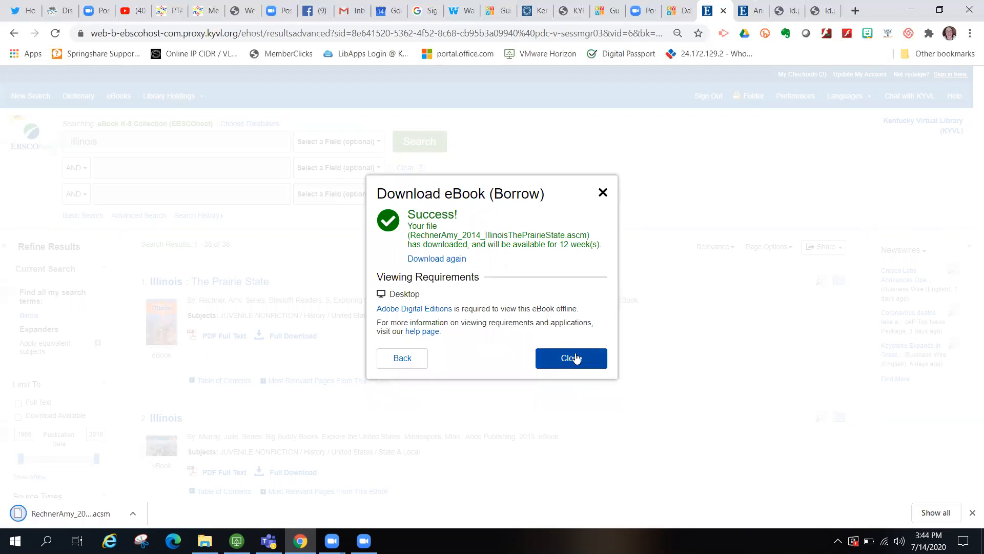
left_click(576, 358)
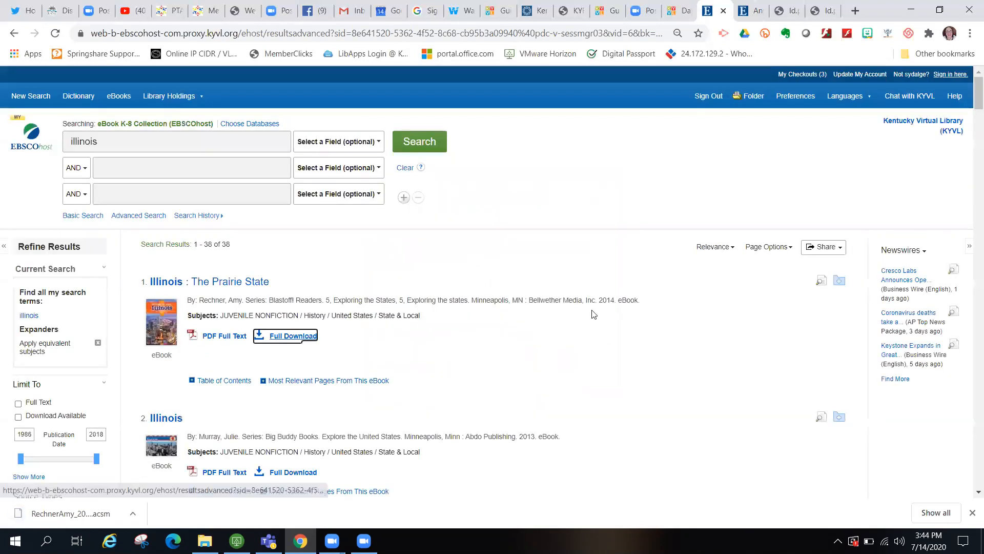
- Open the PDF Full Text in fit-page view and jump to Fast Facts on page 28
left_click(212, 337)
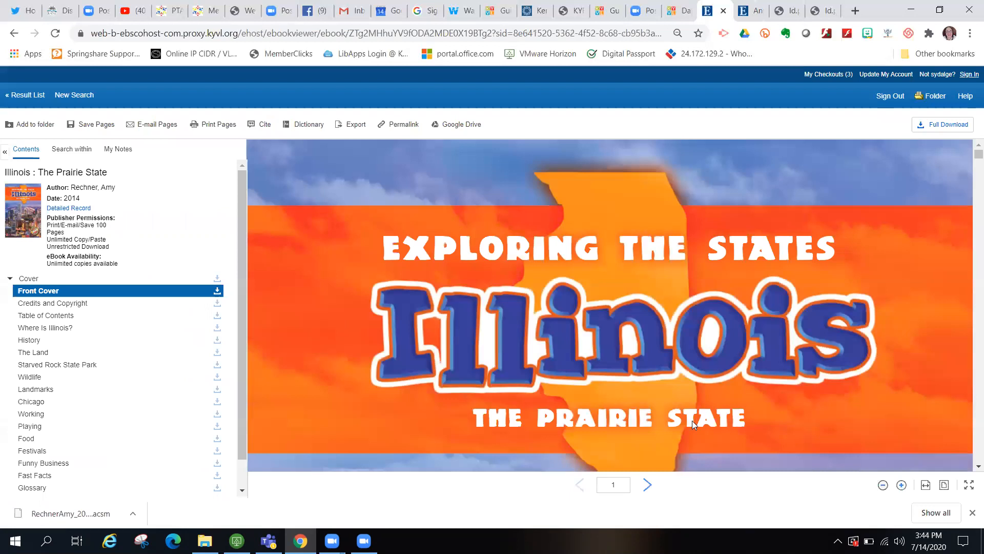
left_click(944, 485)
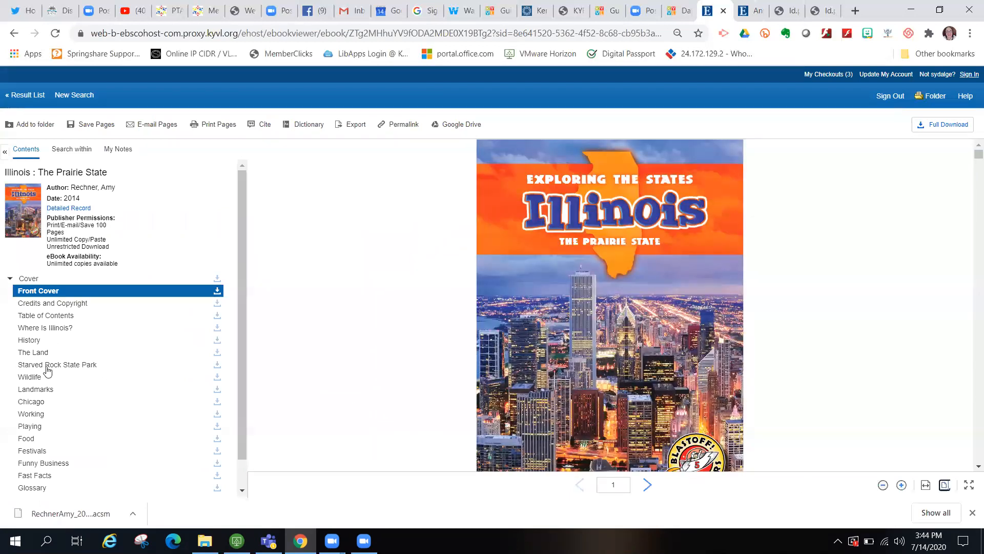
scroll(49, 374, "down", 1)
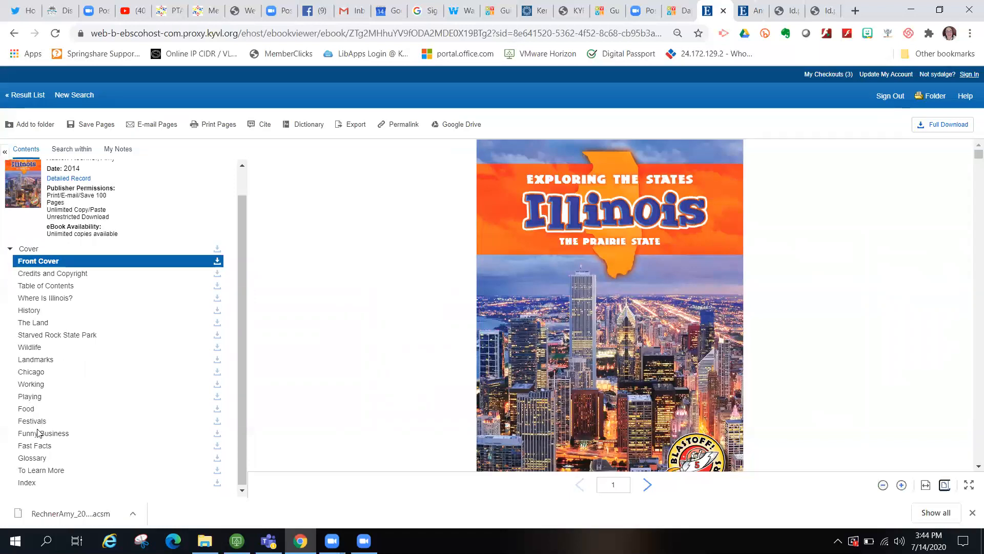
left_click(43, 446)
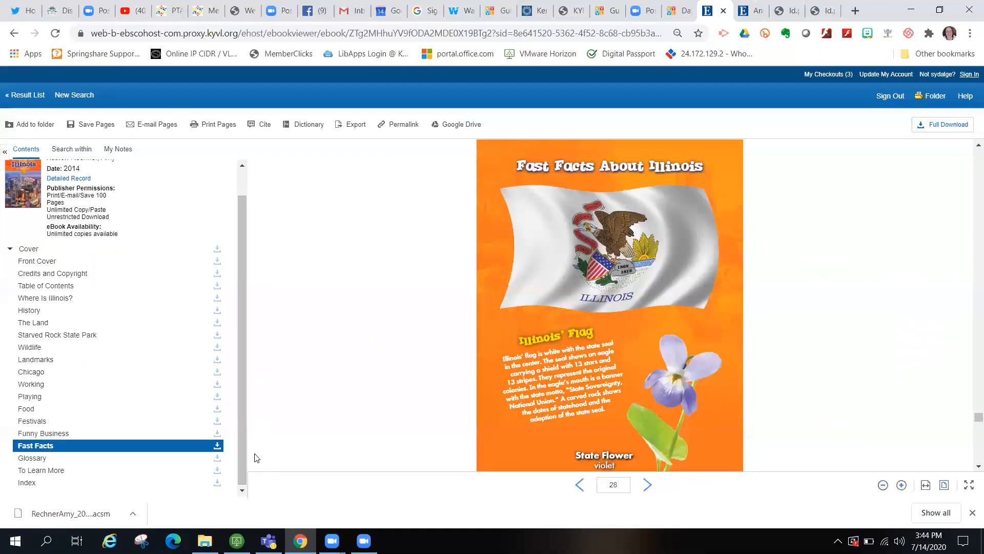
- Download the whole Fast Facts chapter as a PDF
left_click(217, 446)
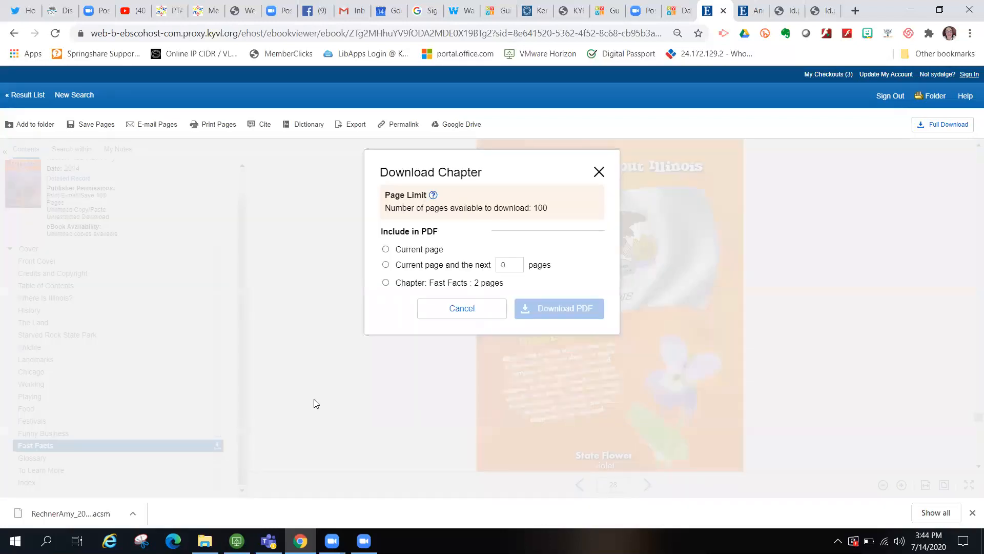
left_click(394, 287)
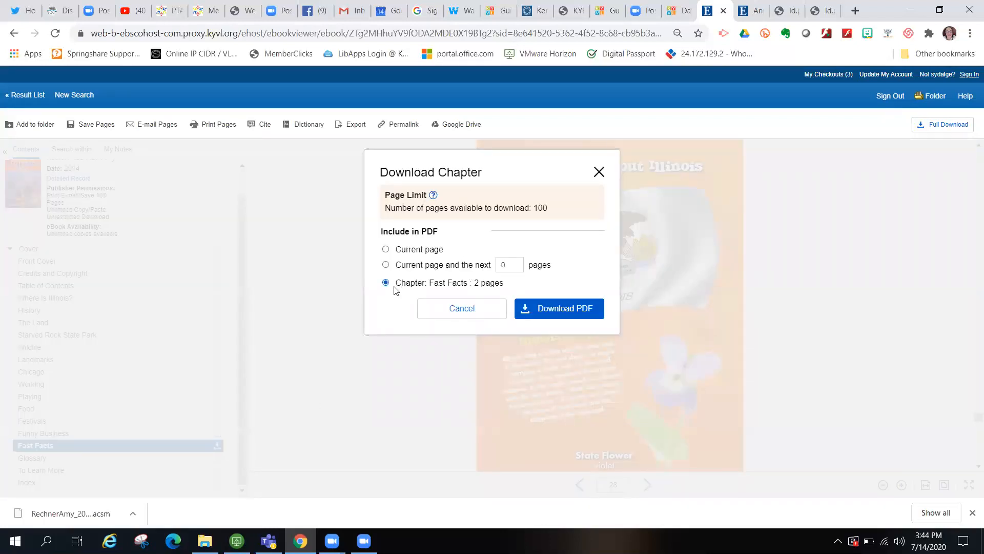
left_click(558, 313)
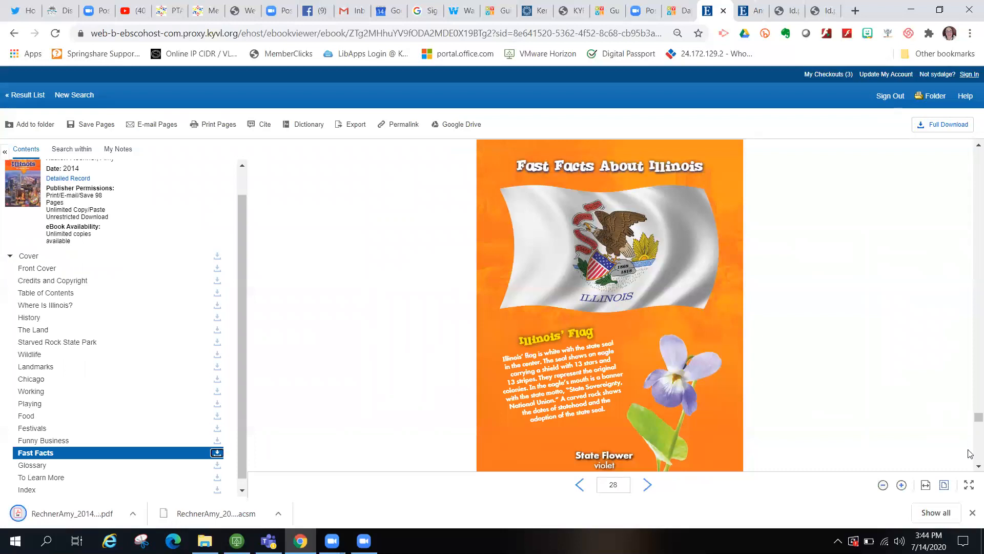
- Page back from the State Bird captions to the Festivals section on page 24
scroll(970, 453, "down", 5)
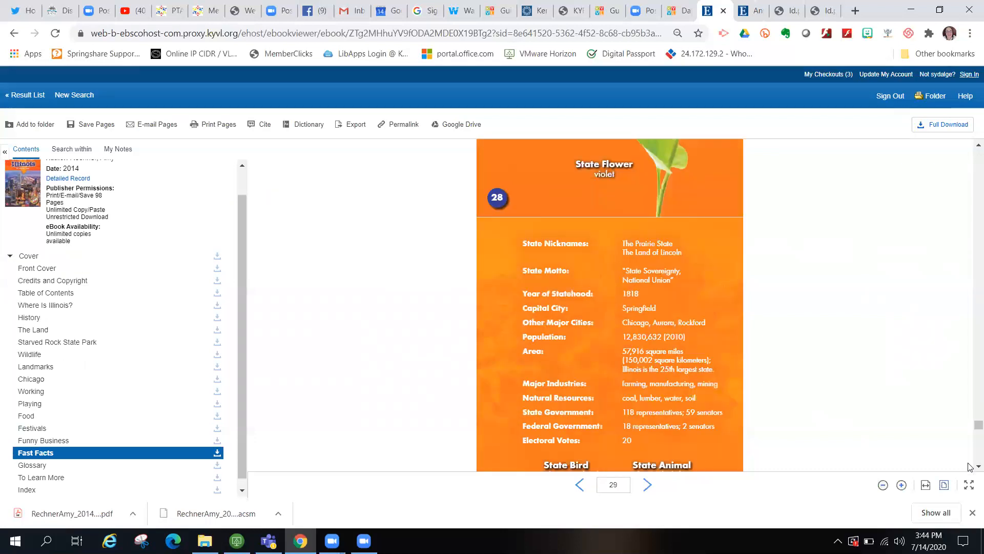
left_click(977, 466)
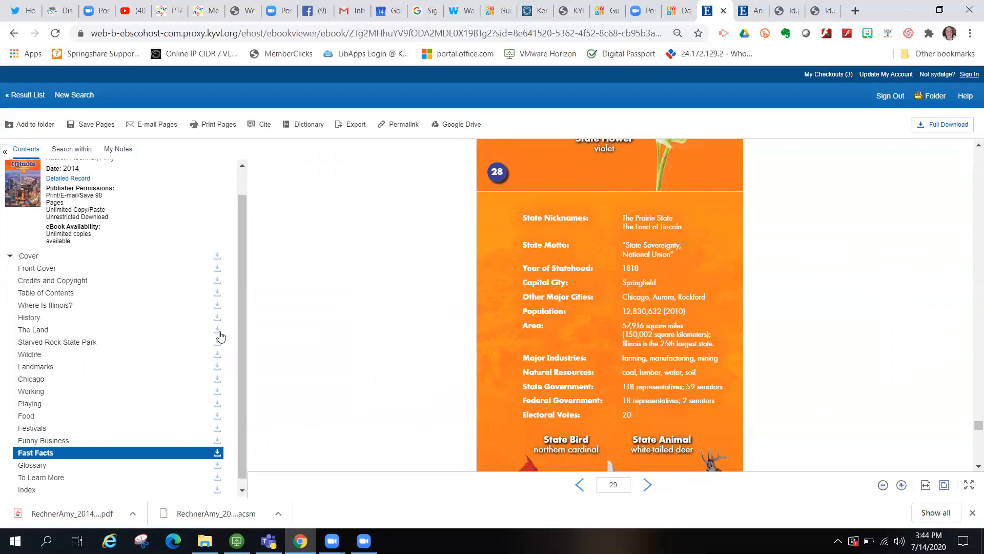
scroll(324, 317, "up", 15)
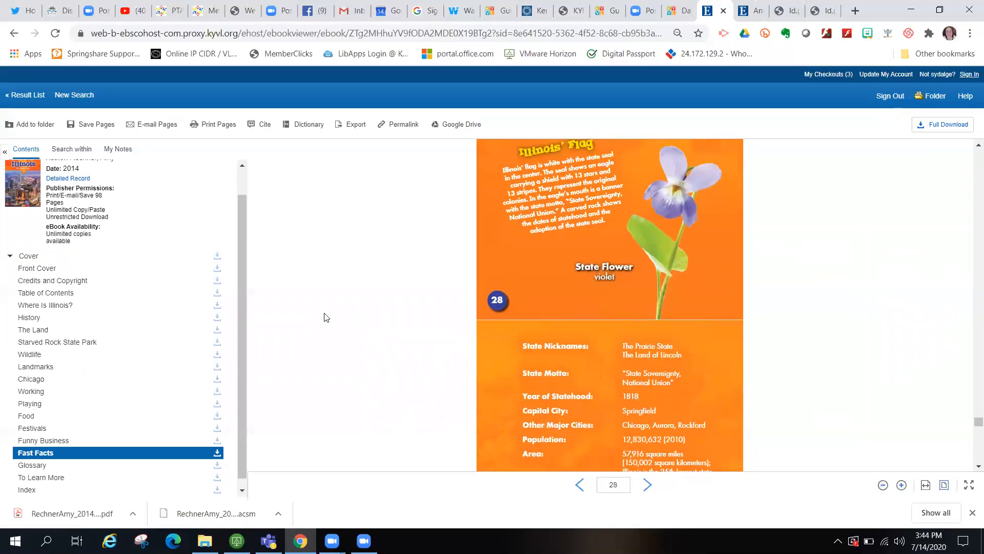
scroll(324, 316, "up", 10)
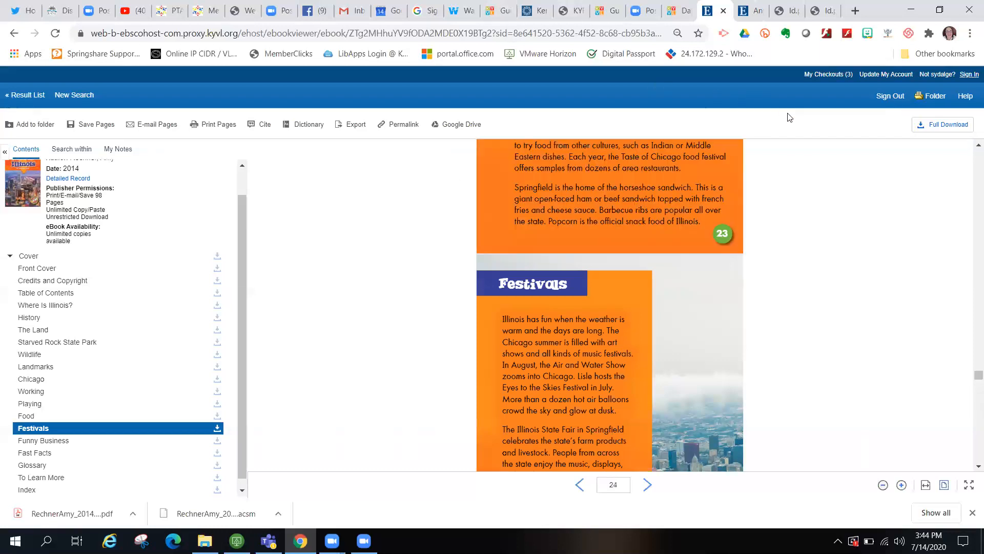
- Add Illinois: The Prairie State to the folder and view it under the folder's eBooks
left_click(934, 98)
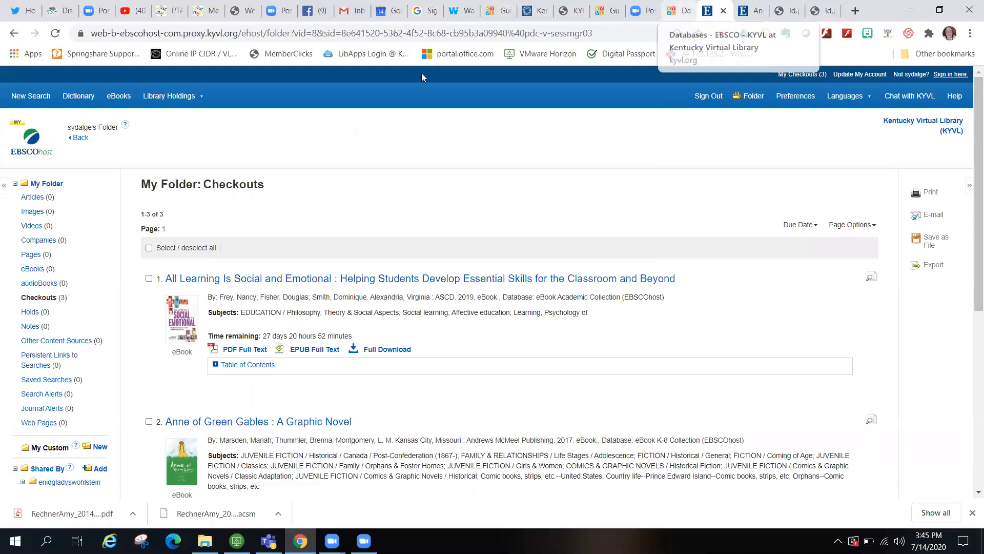
left_click(80, 139)
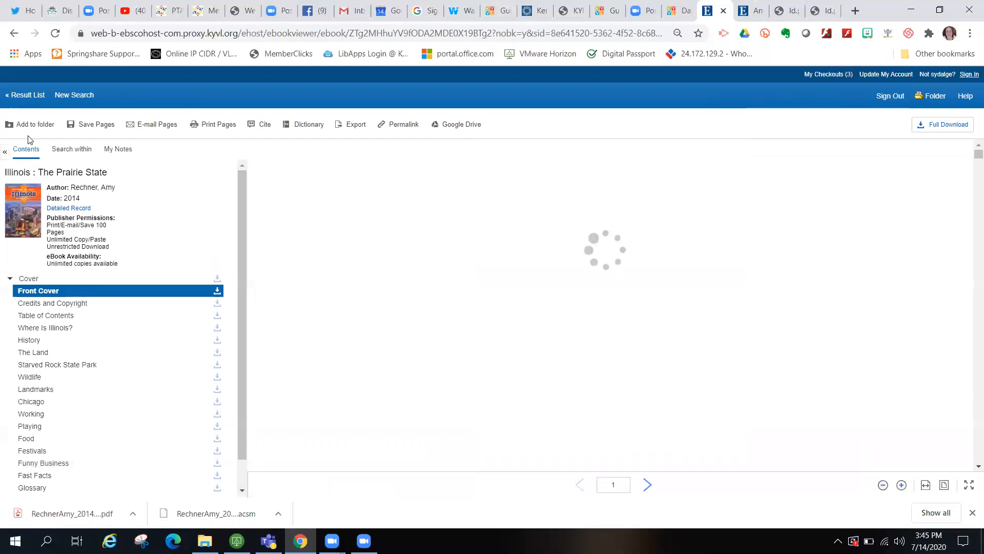
left_click(31, 125)
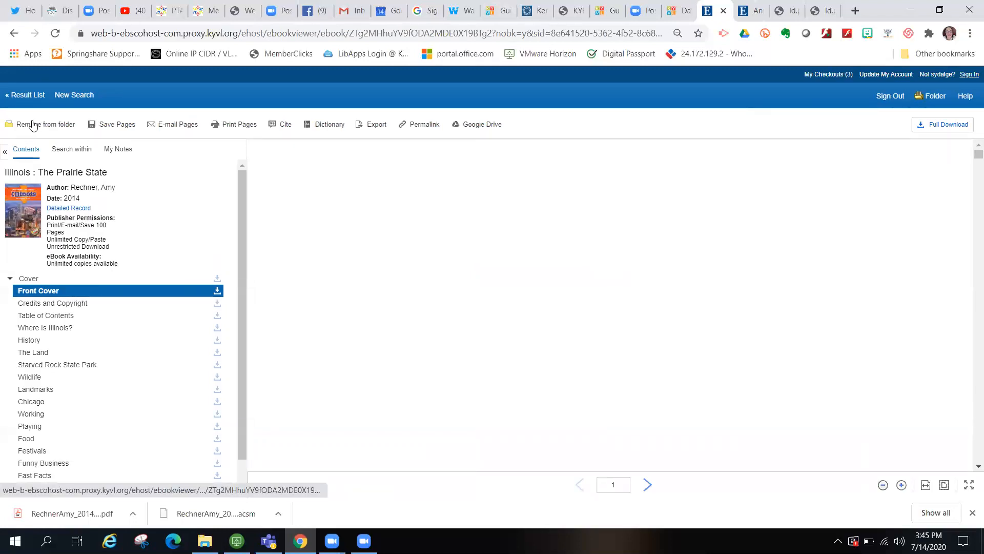
left_click(934, 98)
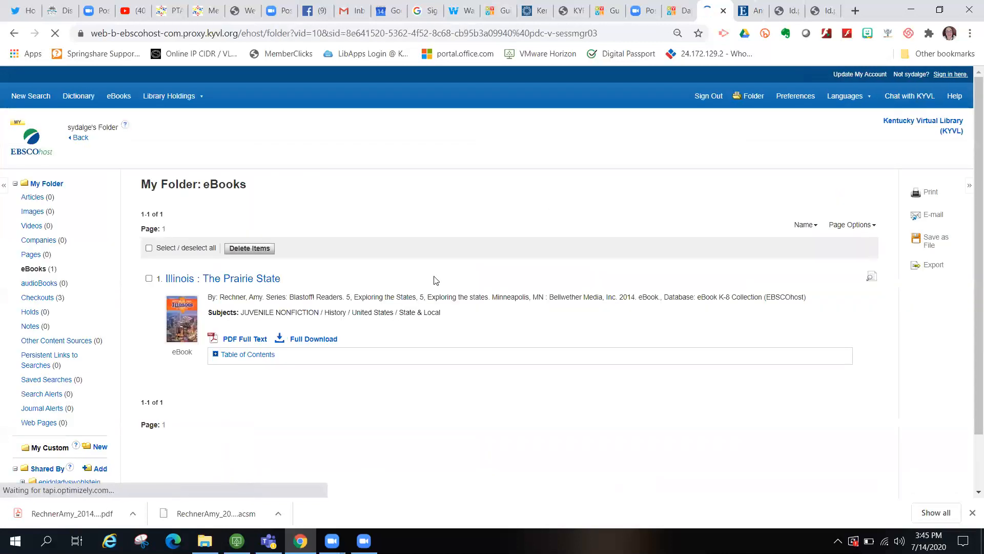
- Select the Illinois ebook, bring up its e-mail form, then return to the kyvl.org/ebsco tab
left_click(150, 279)
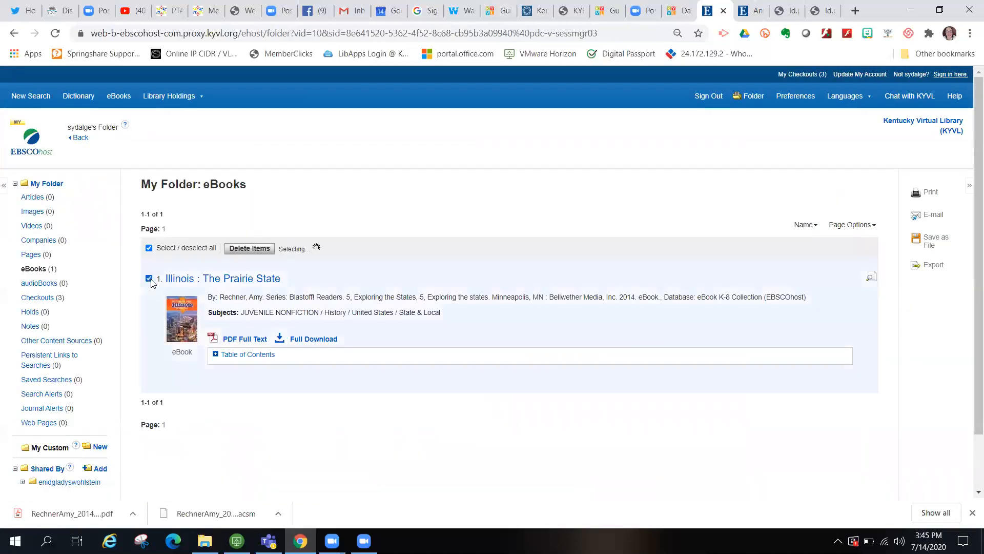
left_click(934, 215)
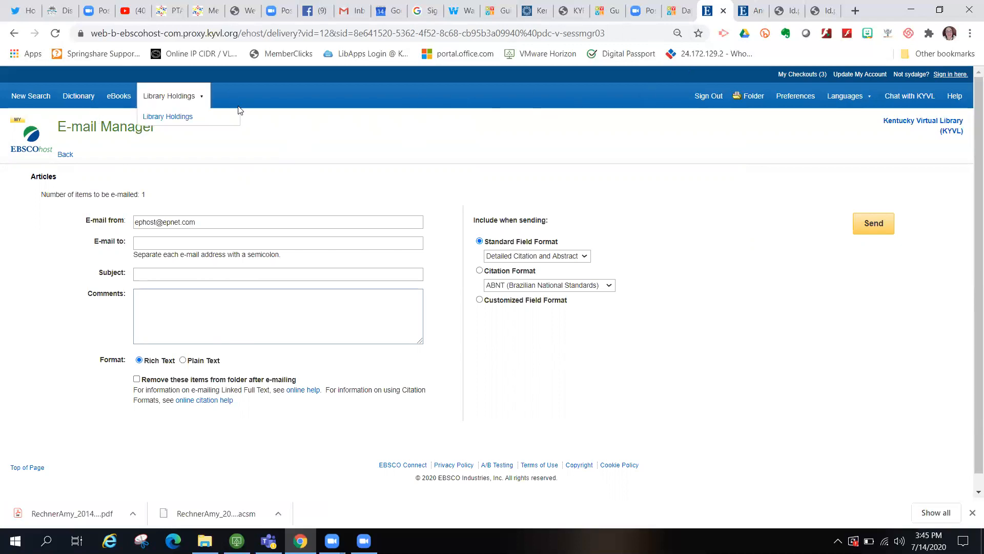
left_click(678, 10)
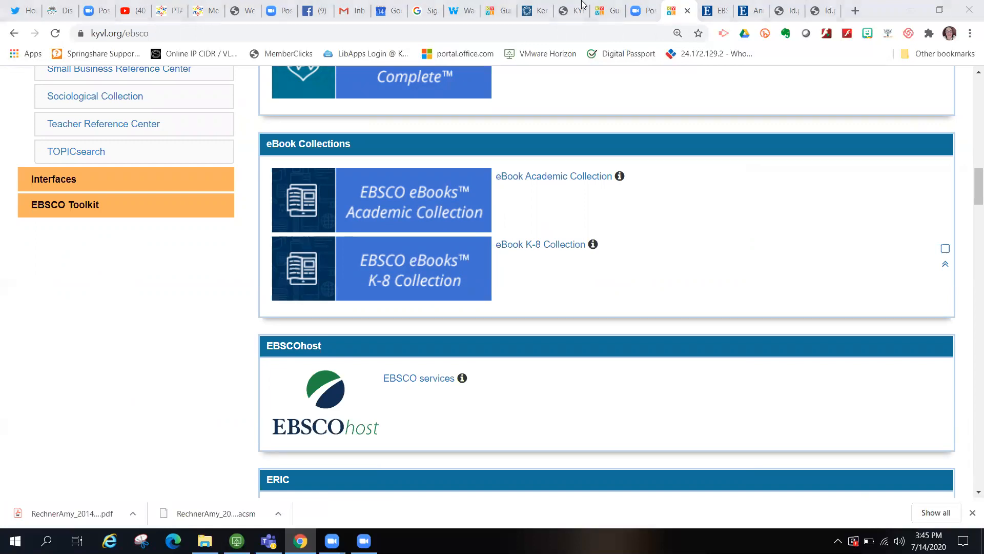
- Open the eBook Academic Collection and scroll through its Highlights and Featured Travel ebooks
left_click(554, 180)
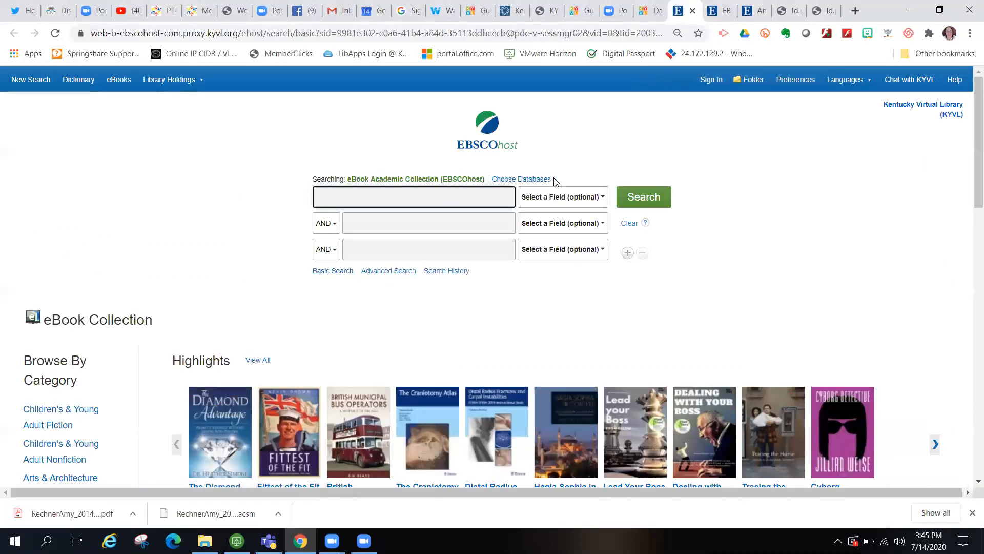
scroll(806, 284, "down", 3)
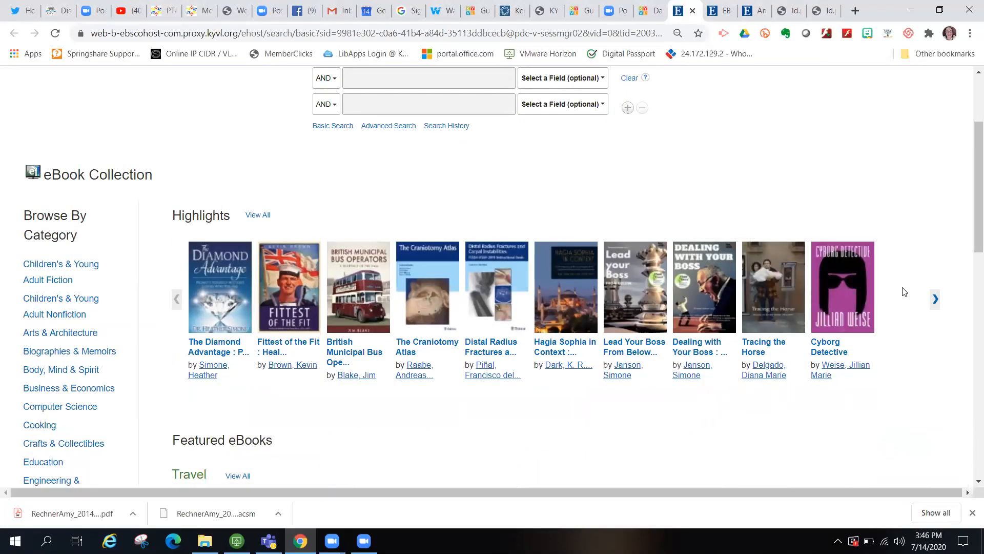
scroll(905, 292, "down", 1)
scroll(904, 292, "down", 4)
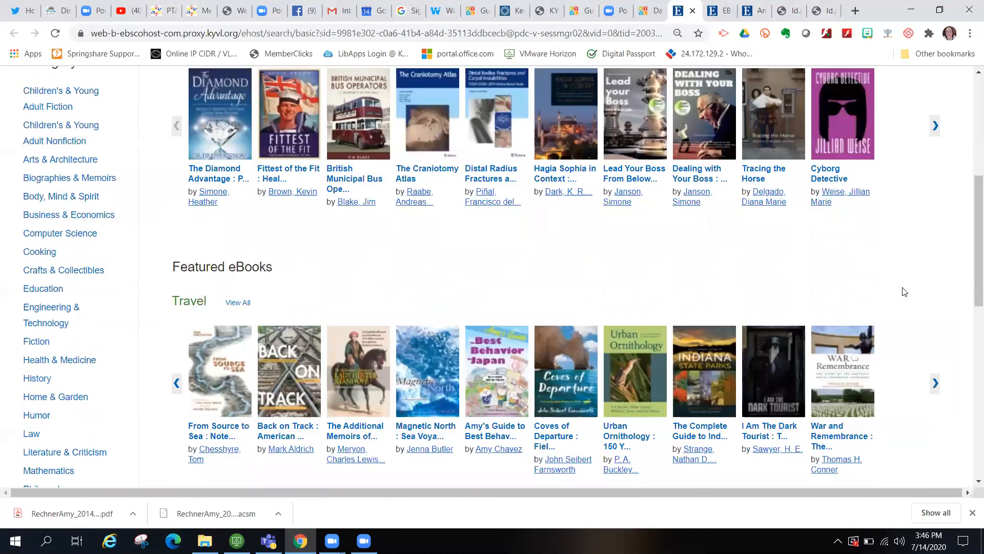
scroll(904, 291, "down", 1)
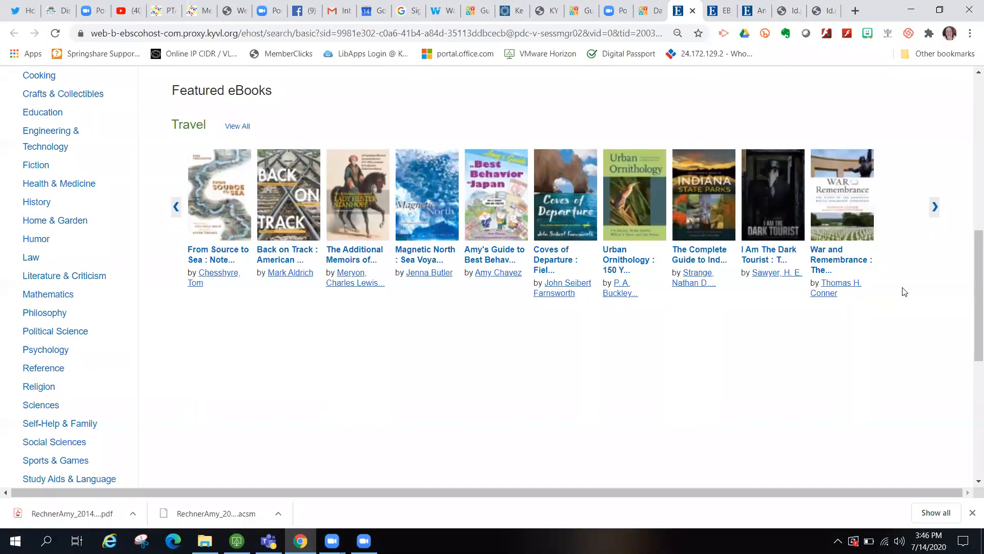
scroll(904, 292, "down", 1)
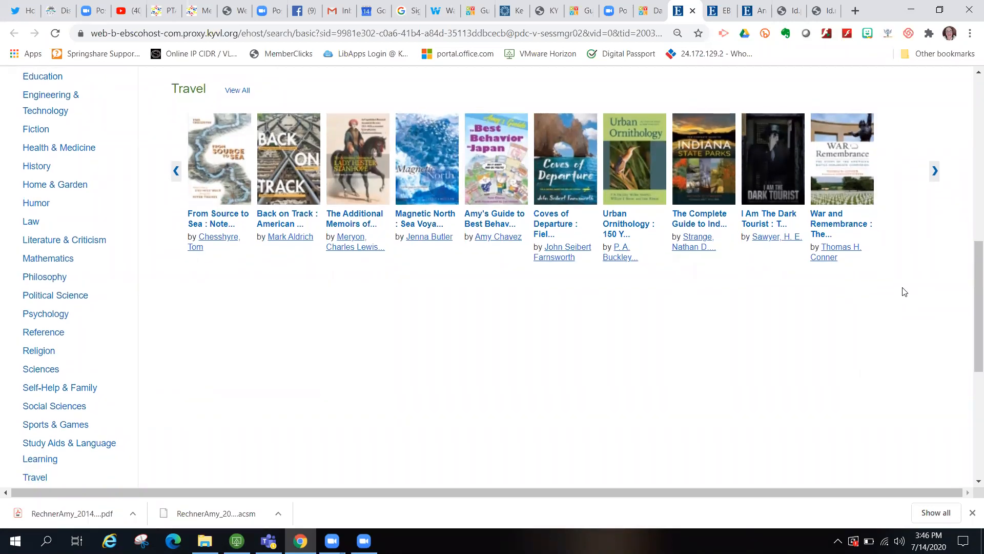
mouse_move(624, 171)
scroll(716, 322, "up", 1)
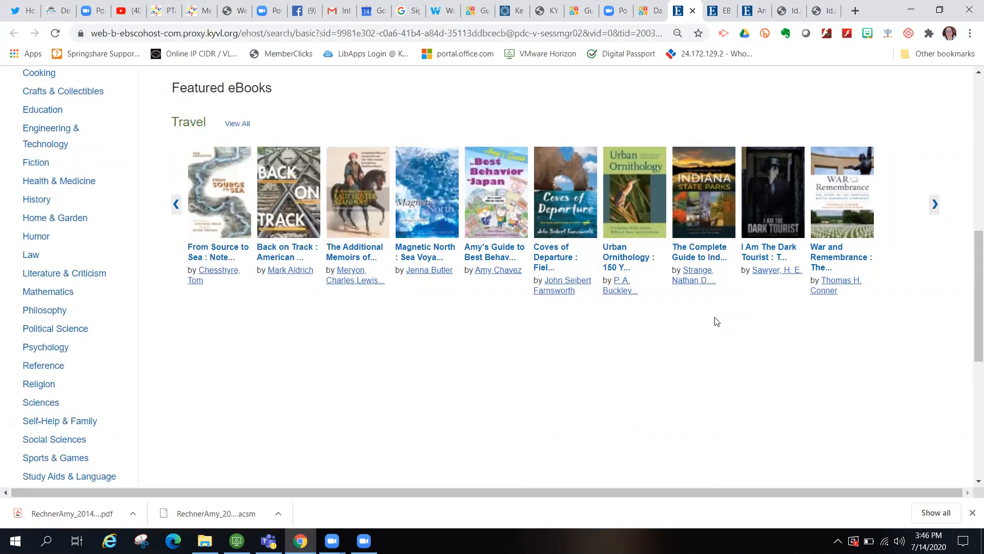
scroll(716, 321, "up", 10)
- Search the collection for 'social and emotional learning', returning 192 ebook results
left_click(367, 193)
type("social and emotional learning")
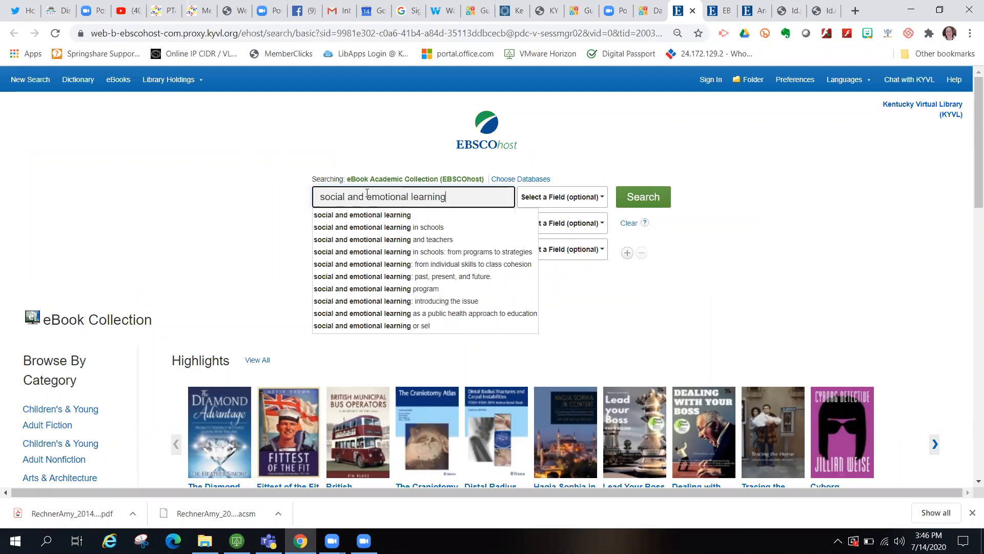
key("Return")
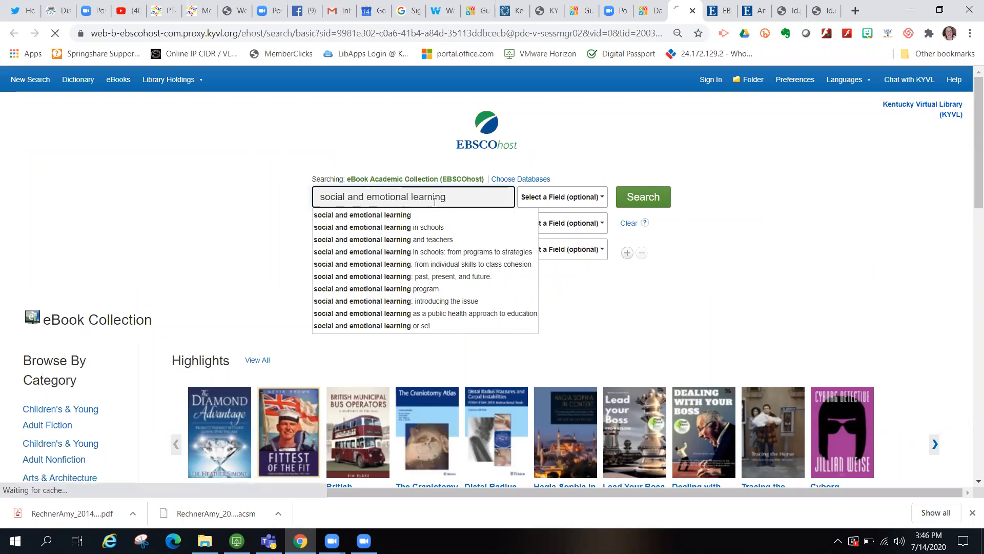
left_click(643, 196)
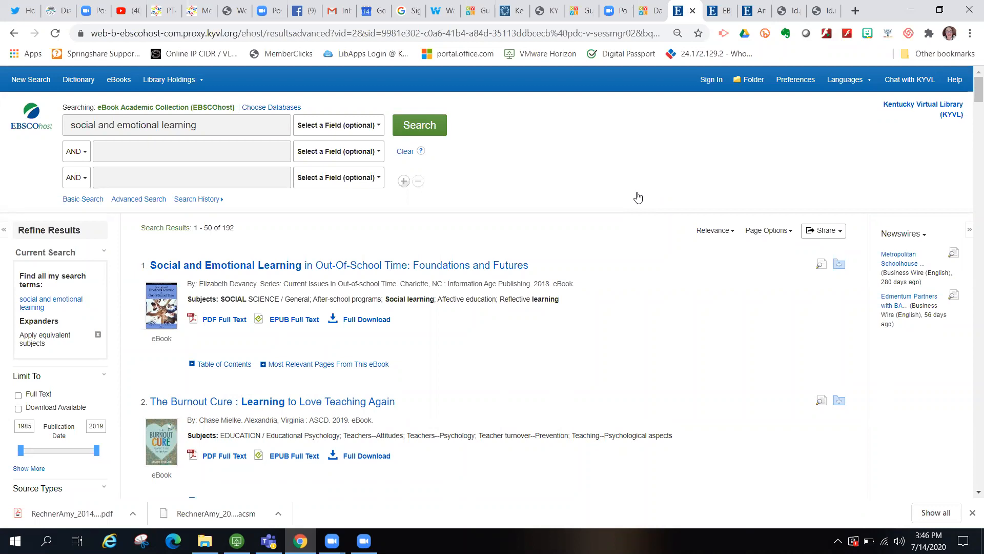
- Limit publication dates to 2016–2019 and scroll through the social and emotional learning results
scroll(309, 374, "down", 2)
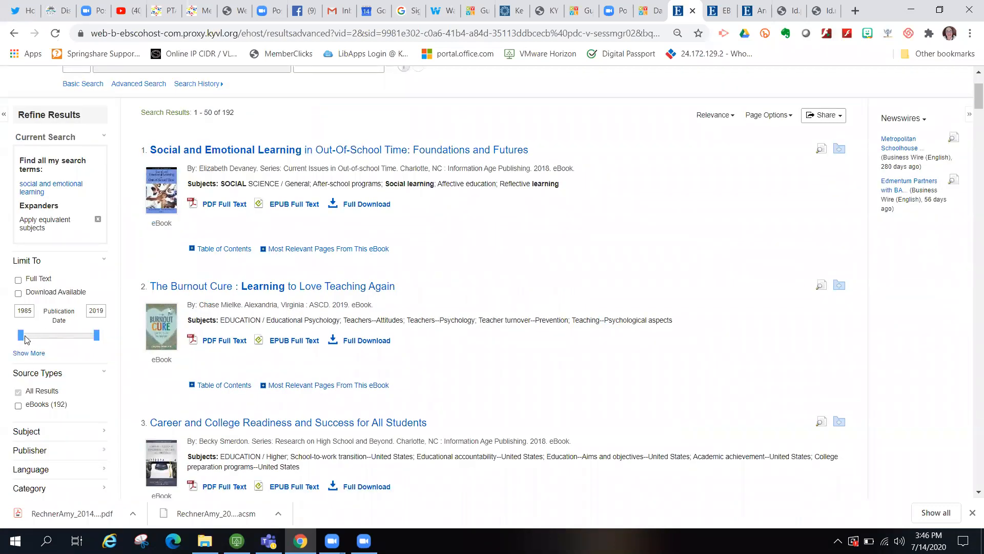
left_click_drag(22, 339, 93, 346)
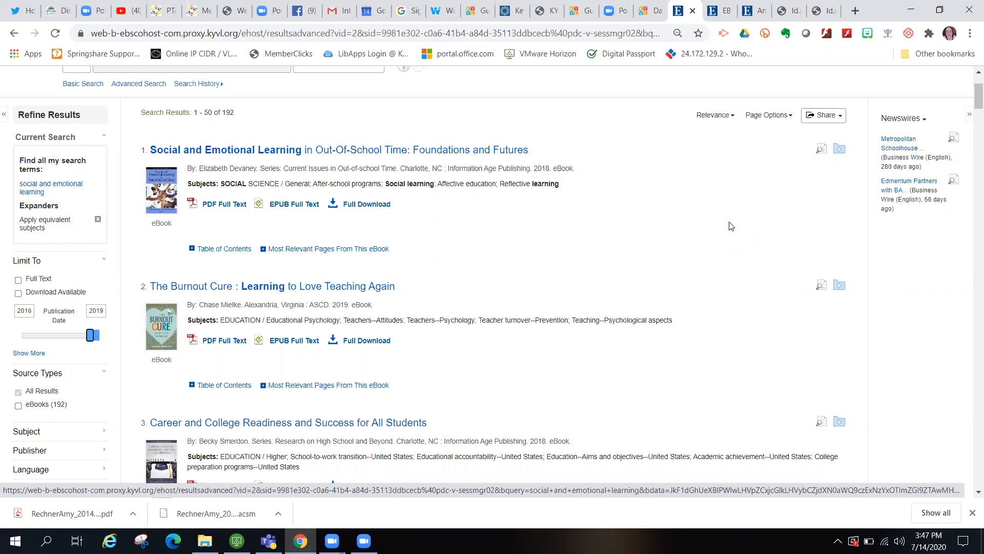
scroll(731, 226, "down", 2)
scroll(731, 226, "up", 1)
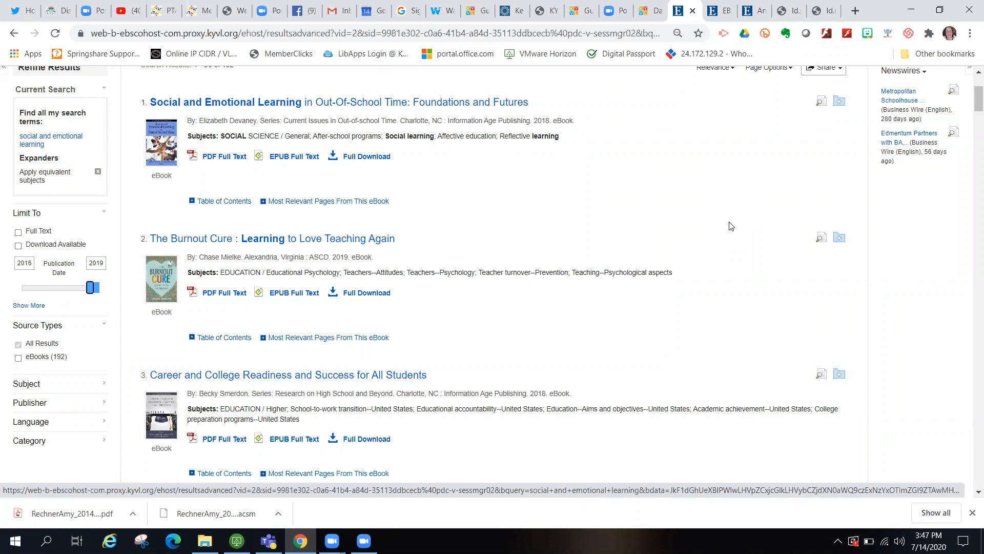
scroll(731, 226, "up", 2)
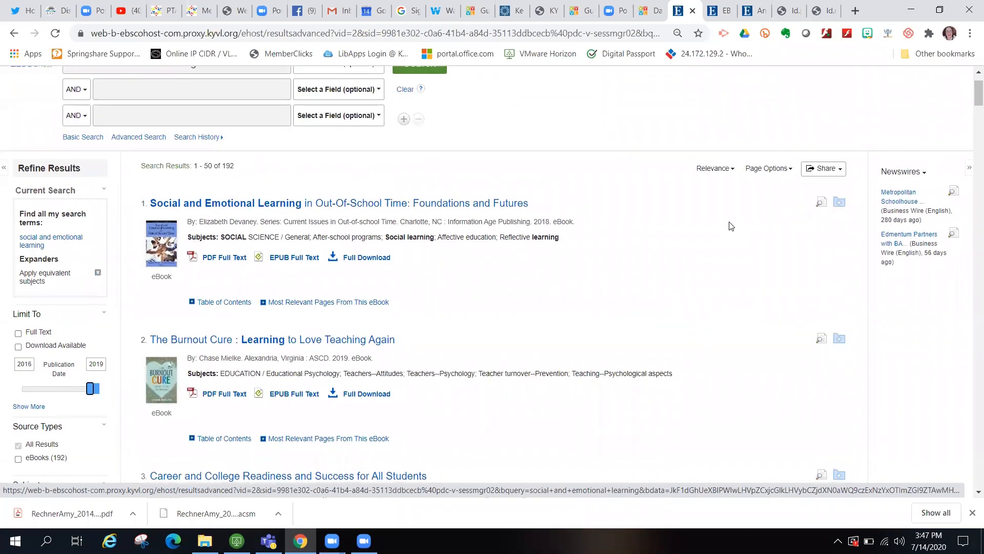
scroll(731, 226, "up", 1)
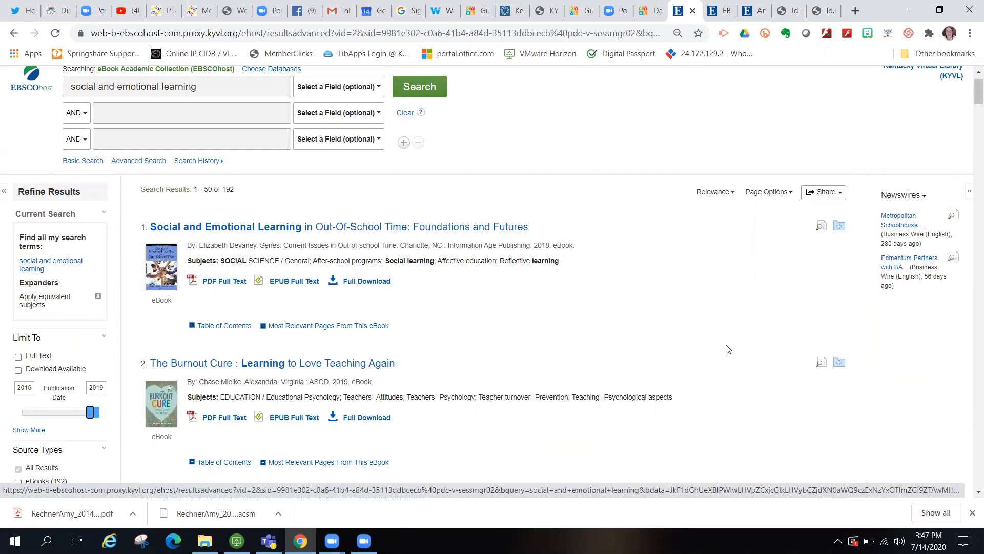
scroll(734, 393, "down", 2)
scroll(735, 392, "down", 10)
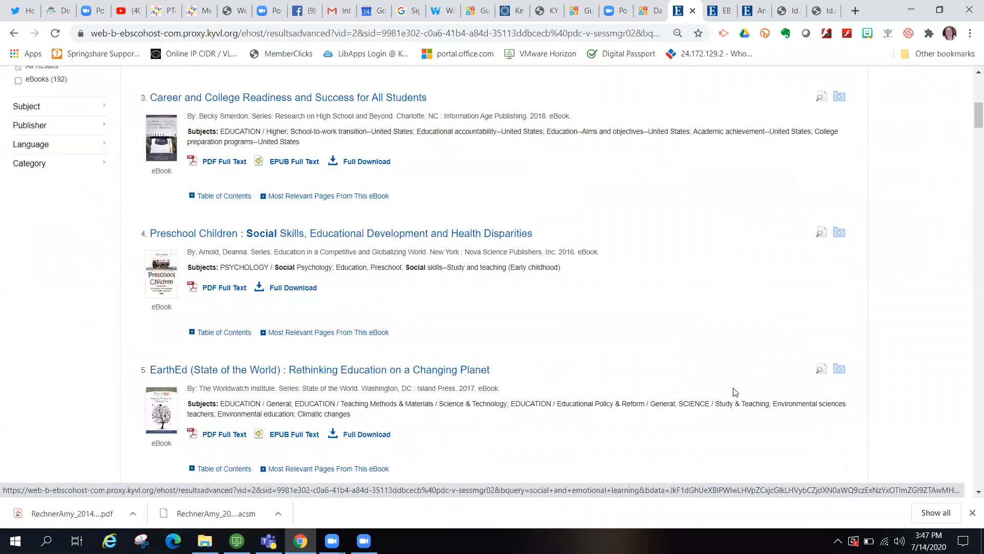
scroll(735, 392, "down", 2)
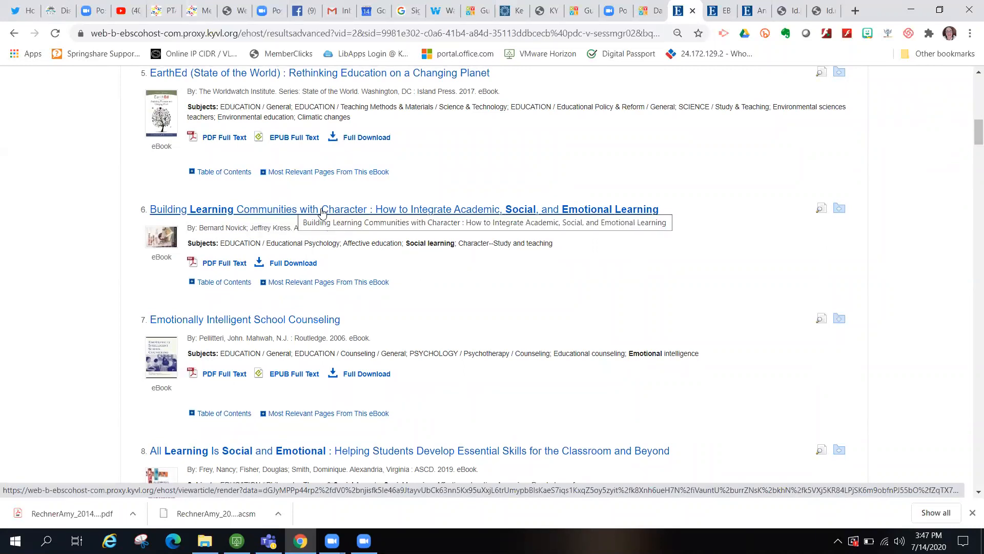
- Open the detailed record for result 6, Building Learning Communities with Character
left_click(322, 211)
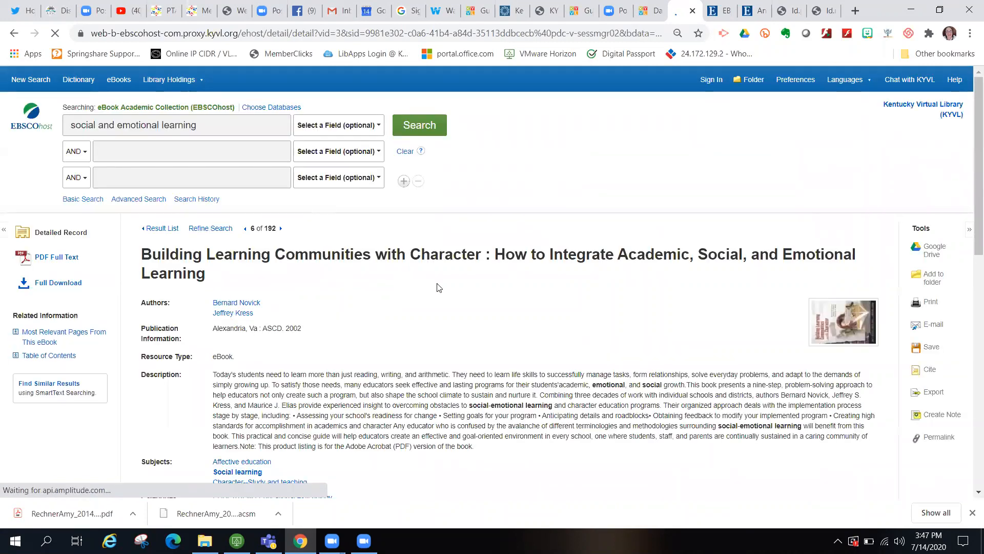
scroll(687, 327, "down", 1)
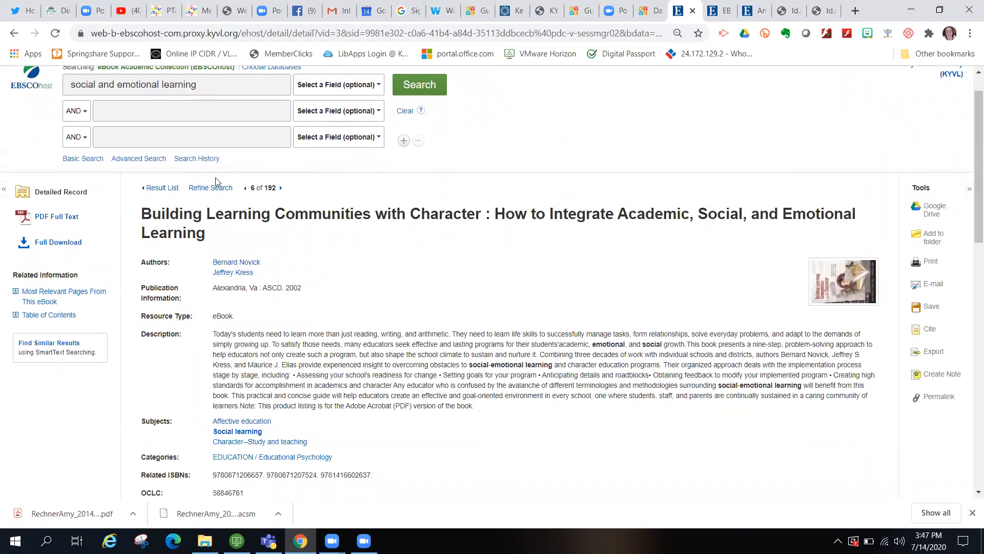
- Return to the 192 results and sort them by Date Newest
left_click(162, 188)
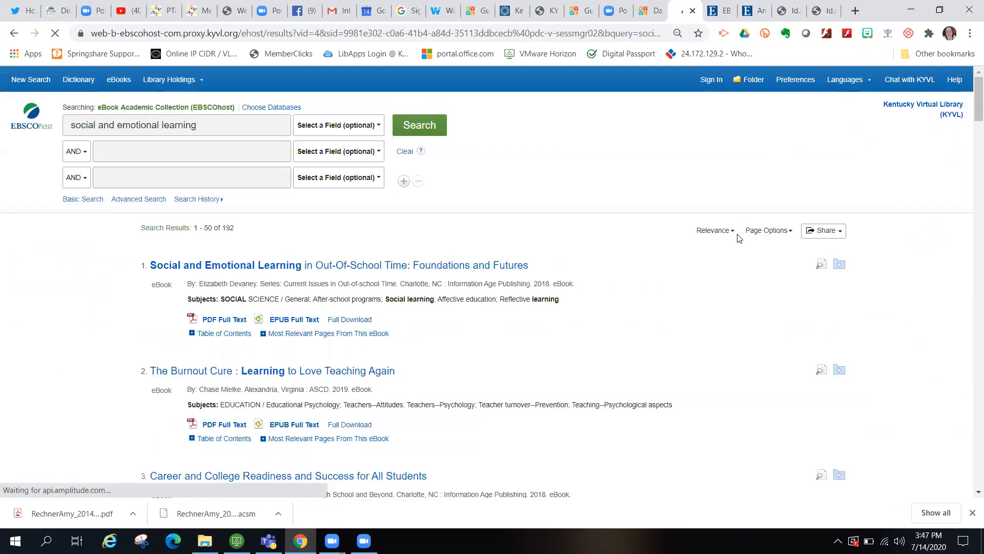
scroll(711, 223, "up", 15)
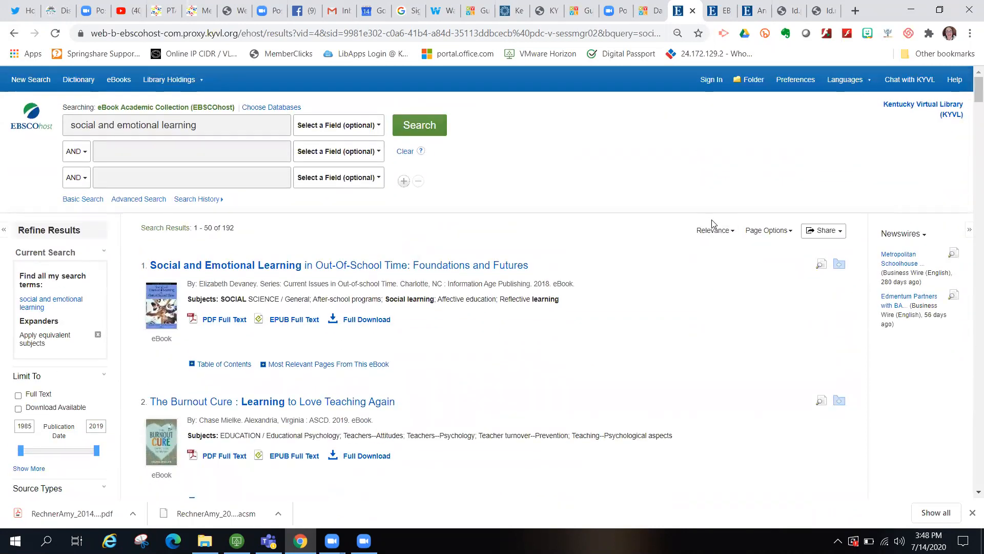
left_click(713, 230)
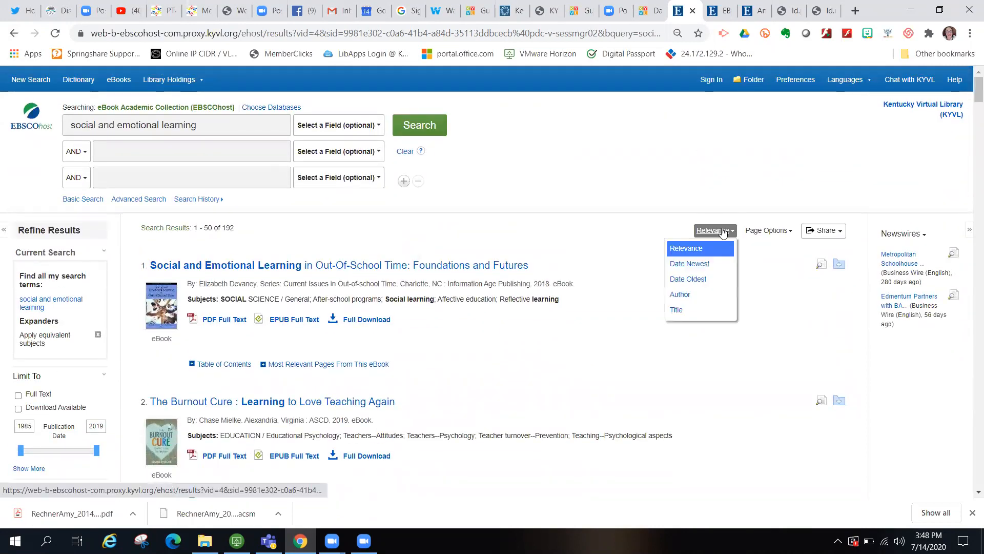
left_click(690, 263)
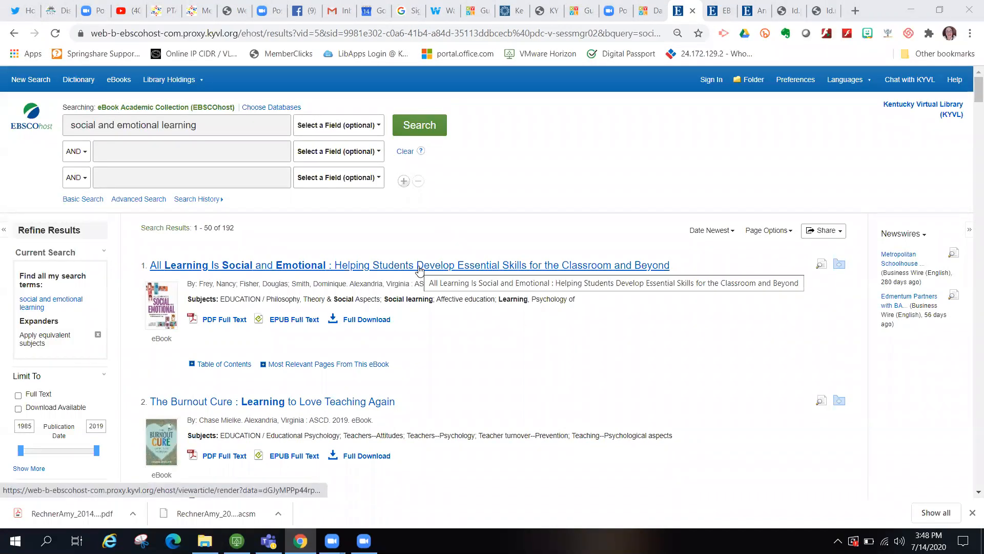
- Open the detailed record for All Learning Is Social and Emotional and scroll through its description and subjects
left_click(440, 271)
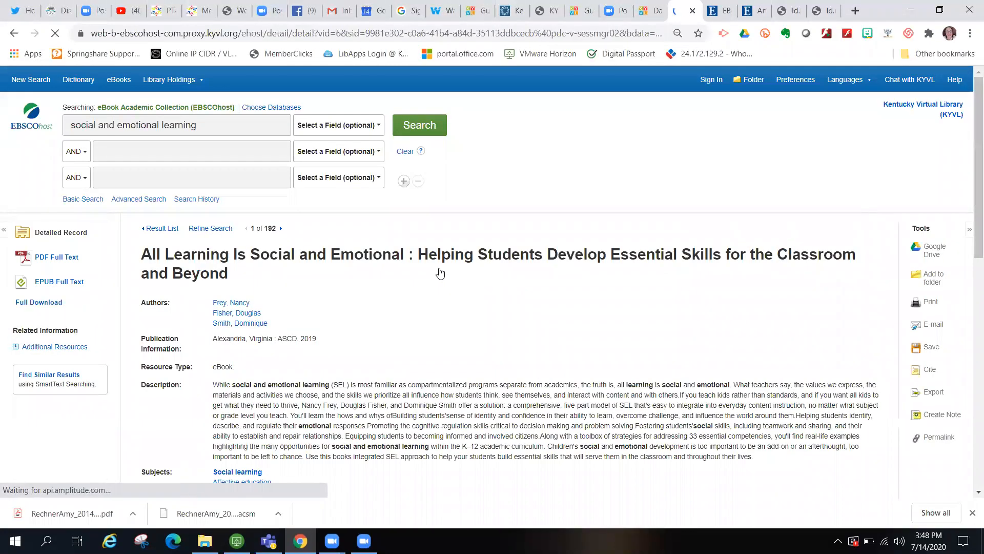
scroll(604, 328, "down", 4)
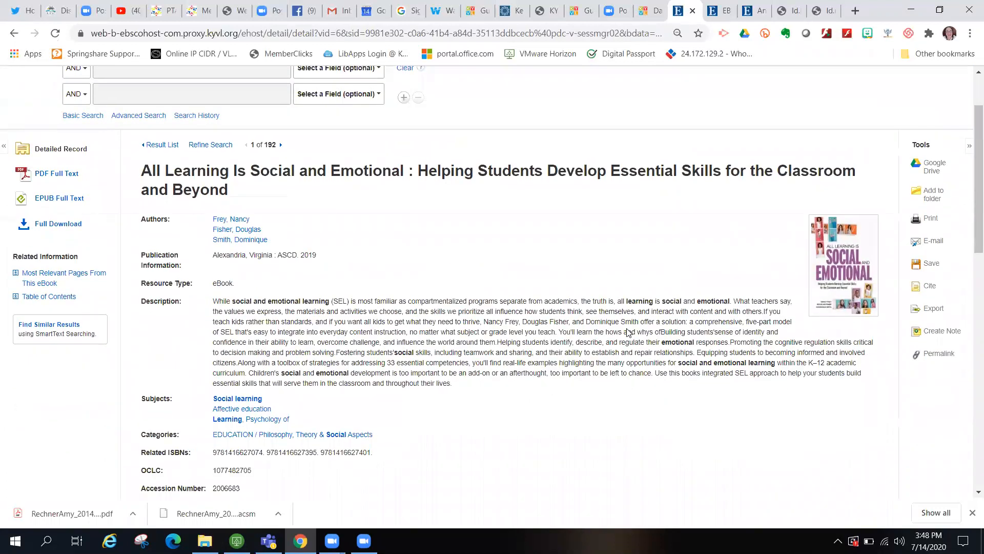
scroll(627, 329, "up", 3)
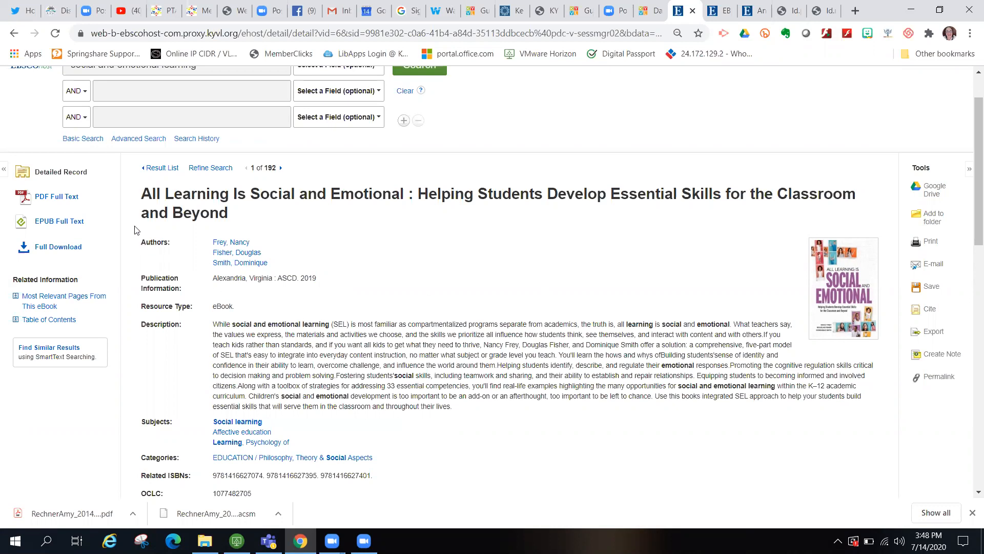
- Open the PDF full text in the reader, select the book's permalink, and add the book to the folder
left_click(58, 198)
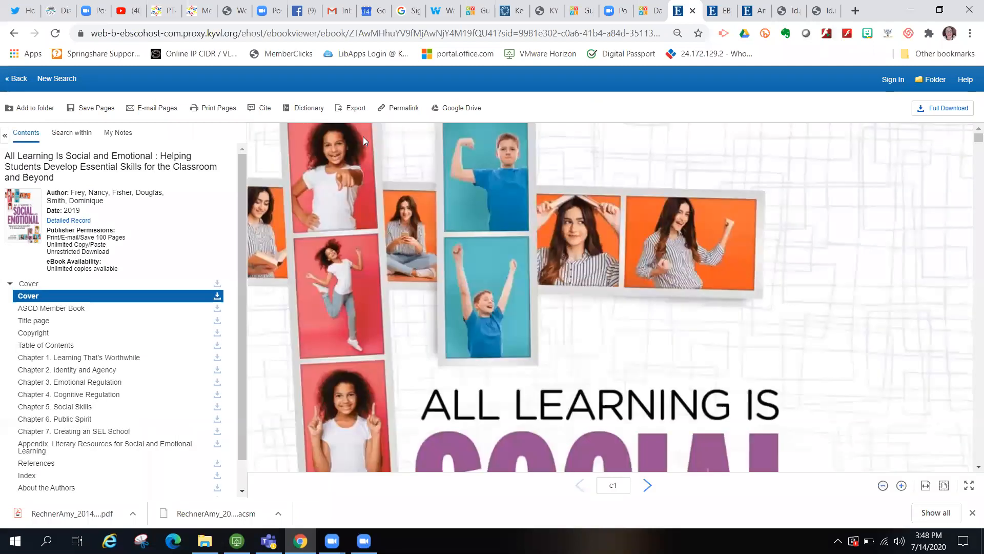
left_click(399, 110)
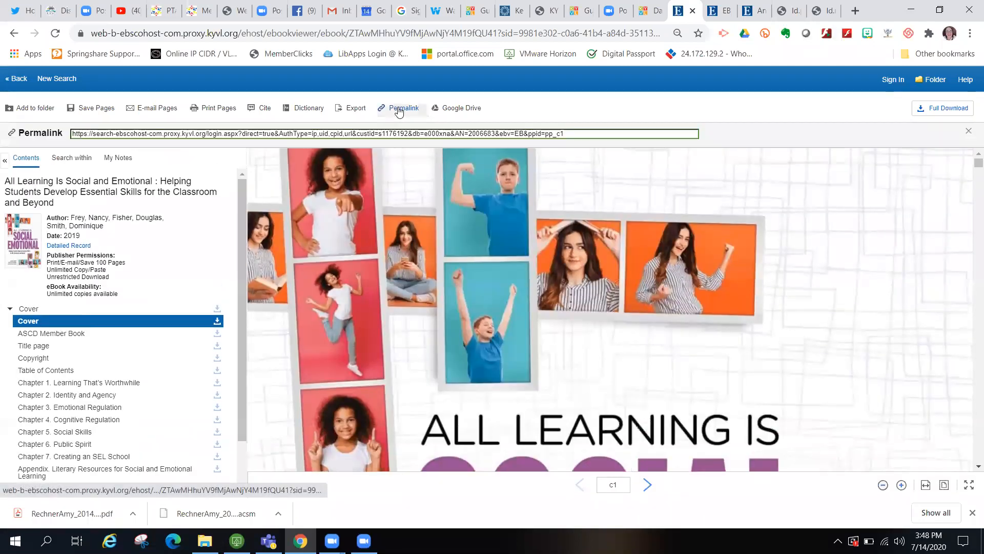
left_click(398, 132)
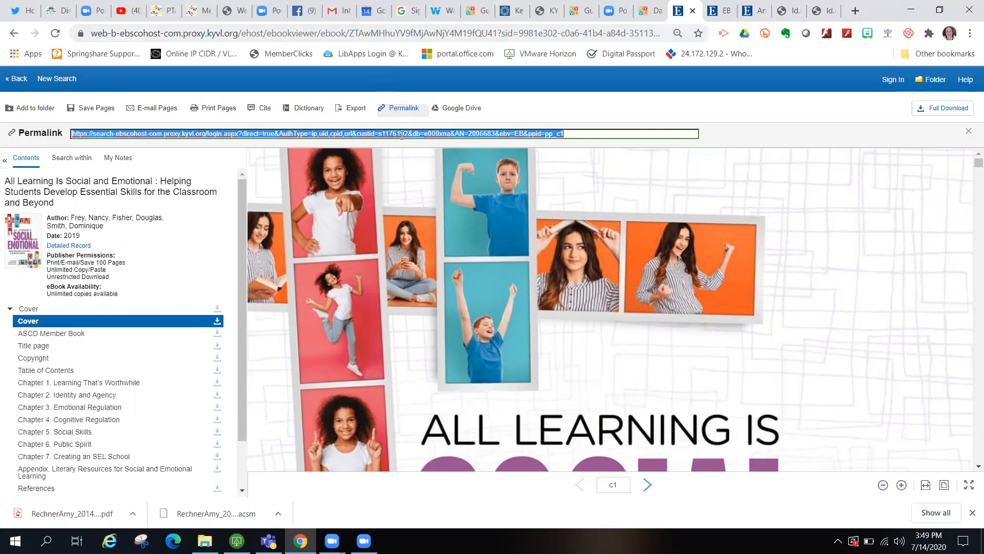
left_click(34, 105)
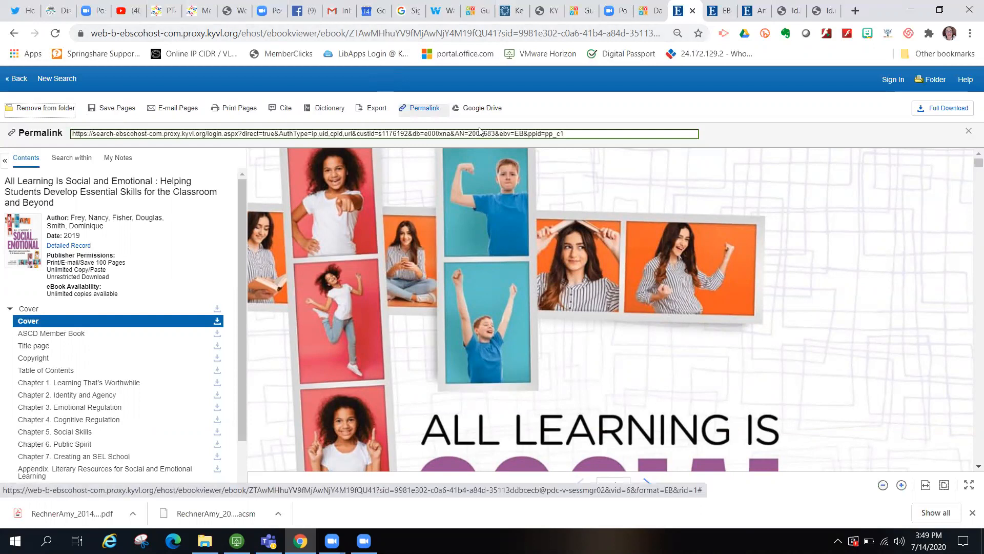
- Sign in to the personal EBSCOhost account with the account's username and password
left_click(892, 80)
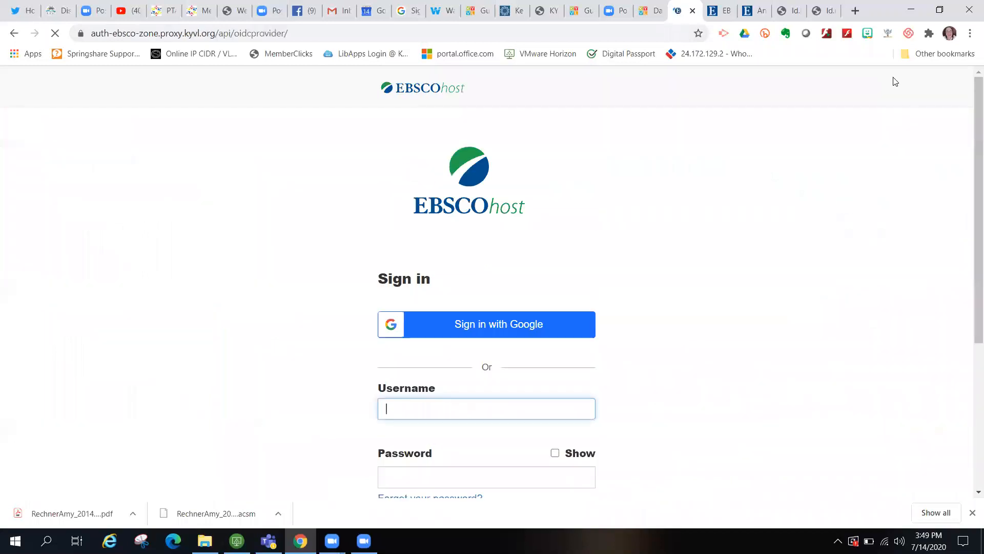
key("Tab")
key("Tab")
type("s")
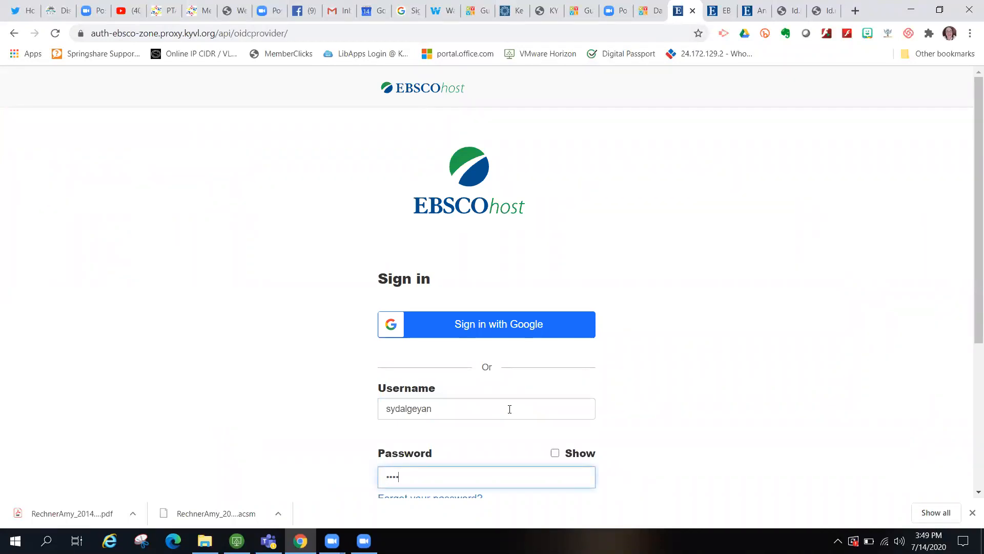
scroll(534, 393, "down", 2)
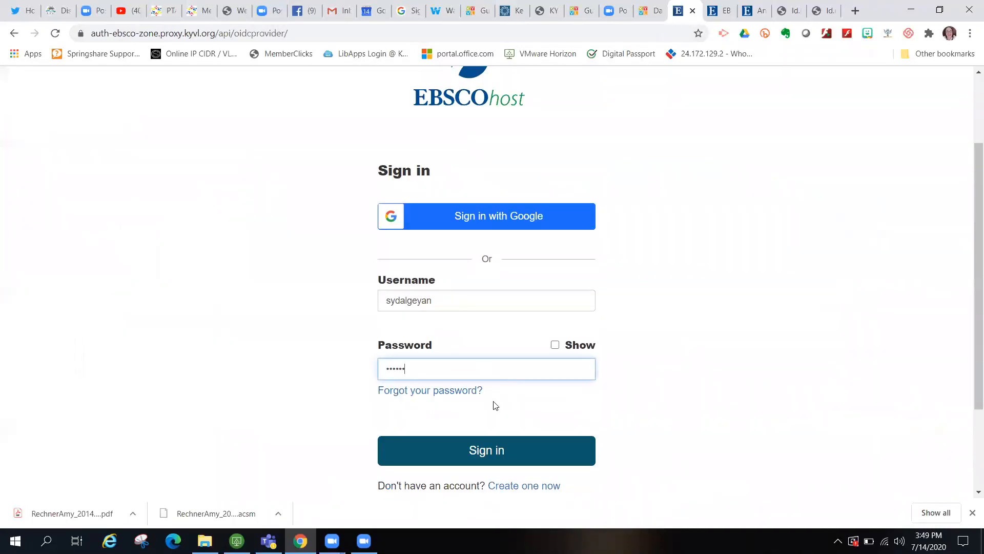
left_click(492, 441)
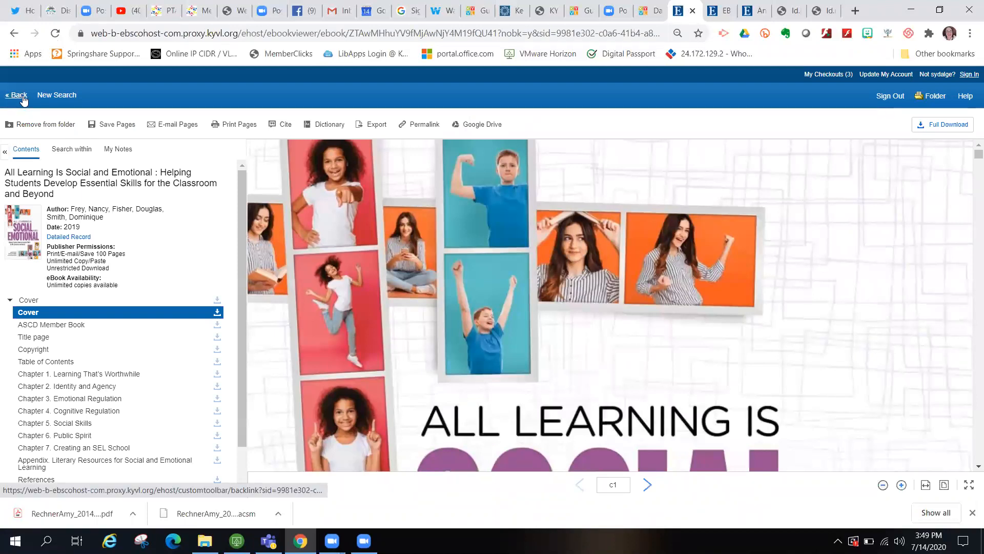
- Borrow the ebook as a PDF full download, close the success message, and return to the databases page
scroll(117, 362, "down", 1)
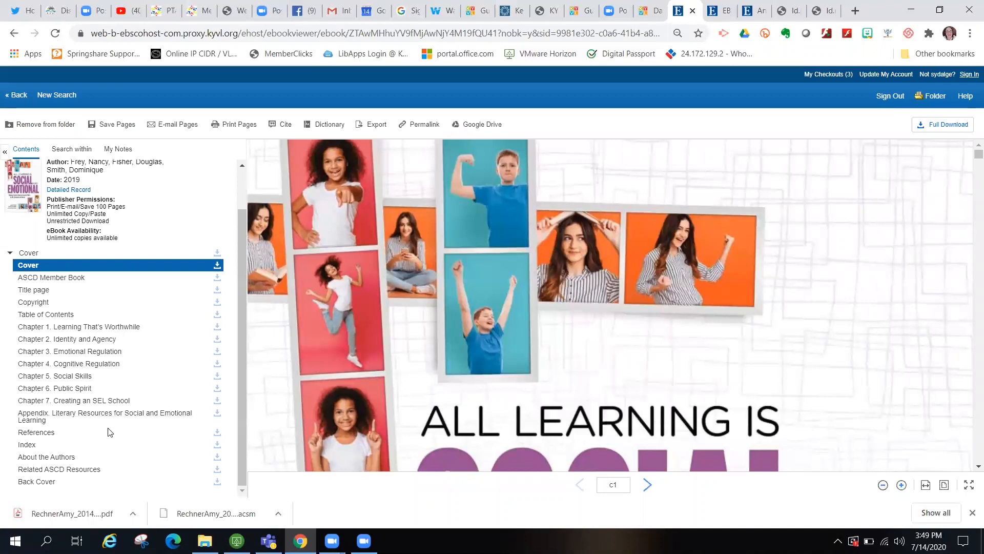
left_click(949, 126)
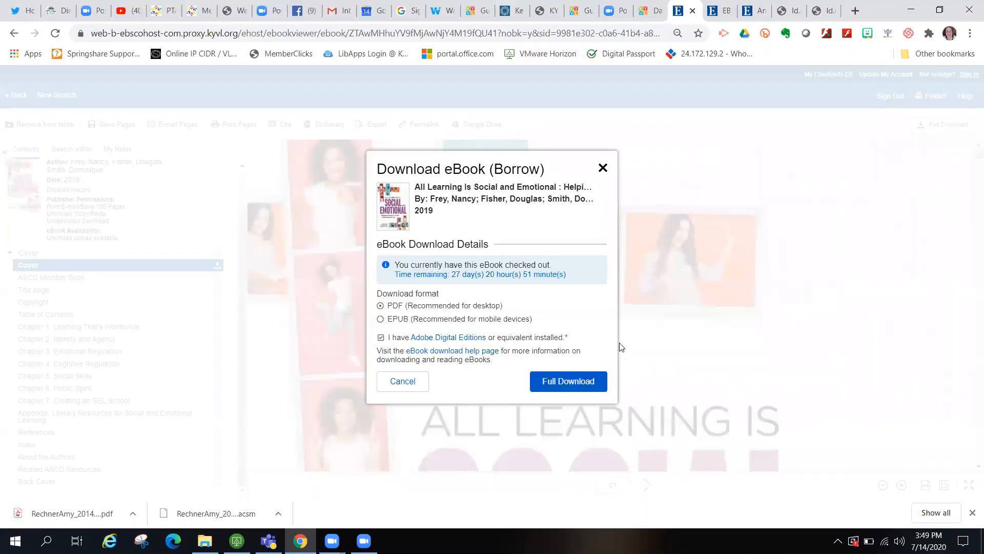
left_click(583, 384)
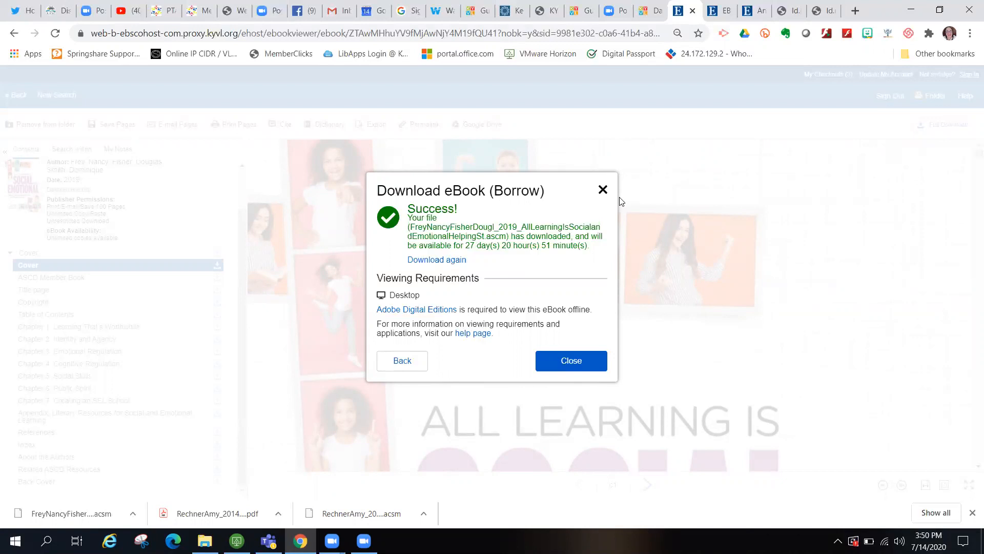
left_click(603, 191)
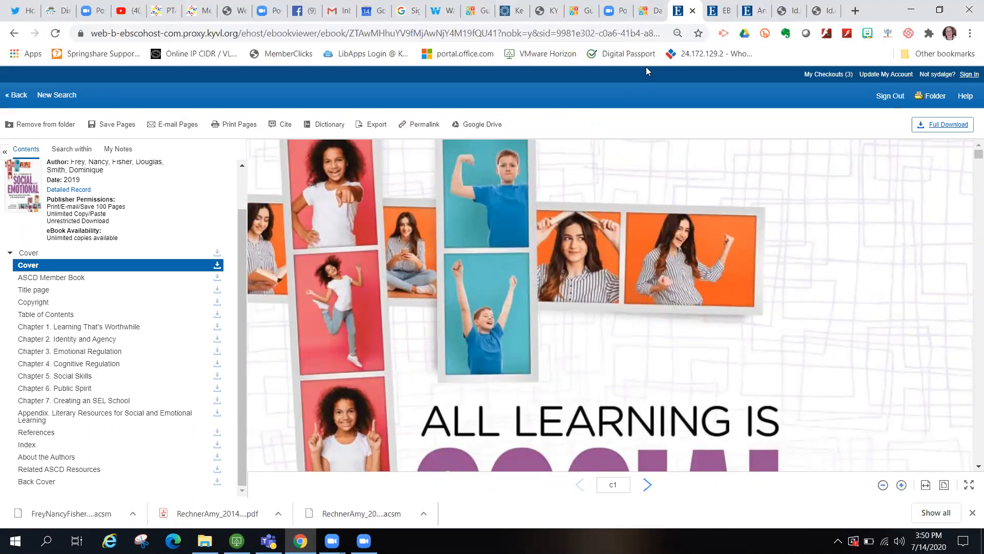
left_click(645, 10)
- Open the eBook Academic Collection and browse the Children's & Young Adult Nonfiction category
left_click(549, 178)
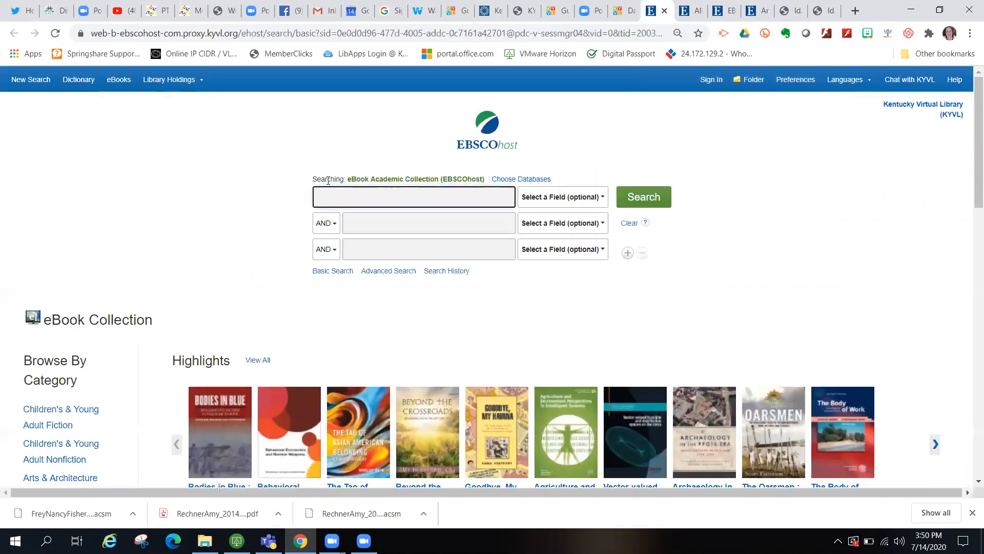
scroll(92, 295, "down", 1)
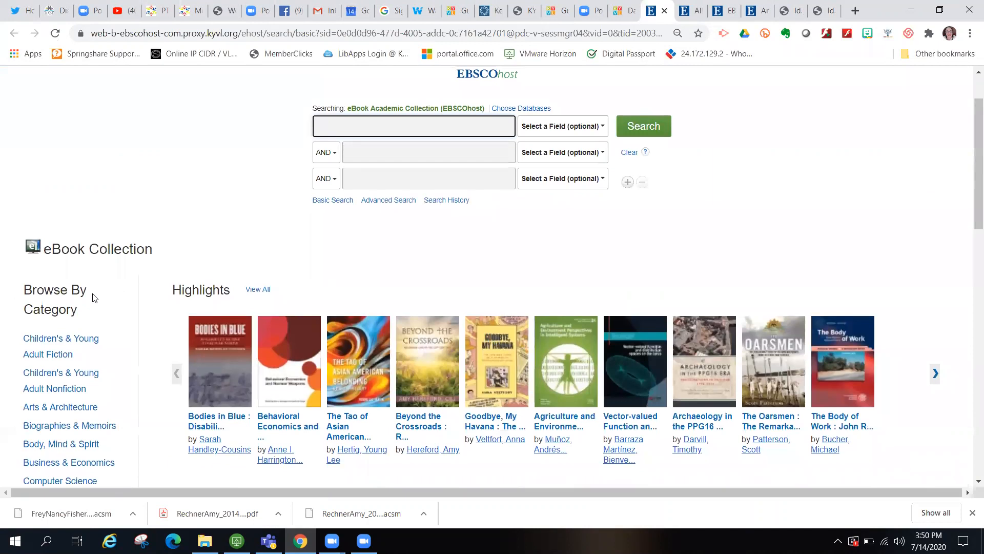
left_click(74, 382)
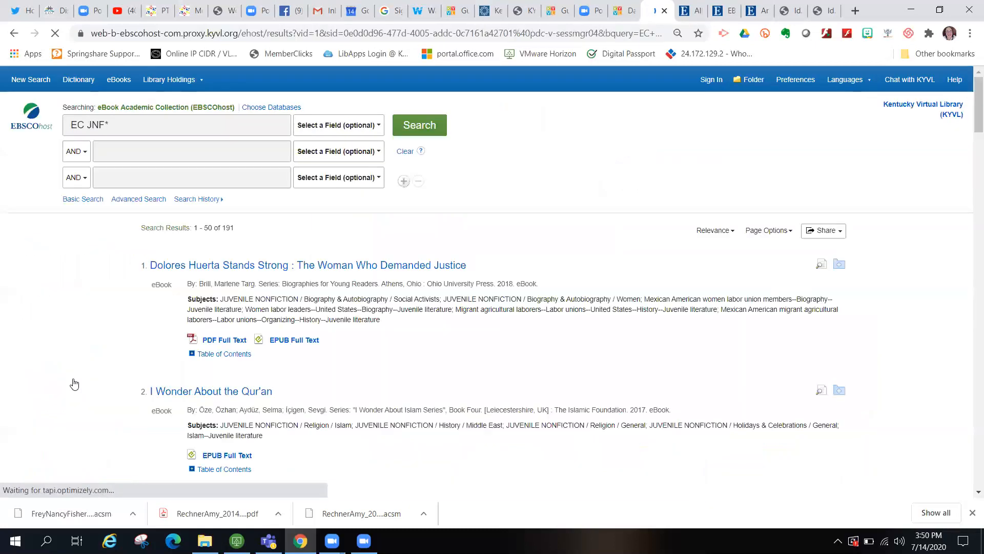
- Add 'egypt' as a second search term and review the 5 nonfiction results
left_click(161, 158)
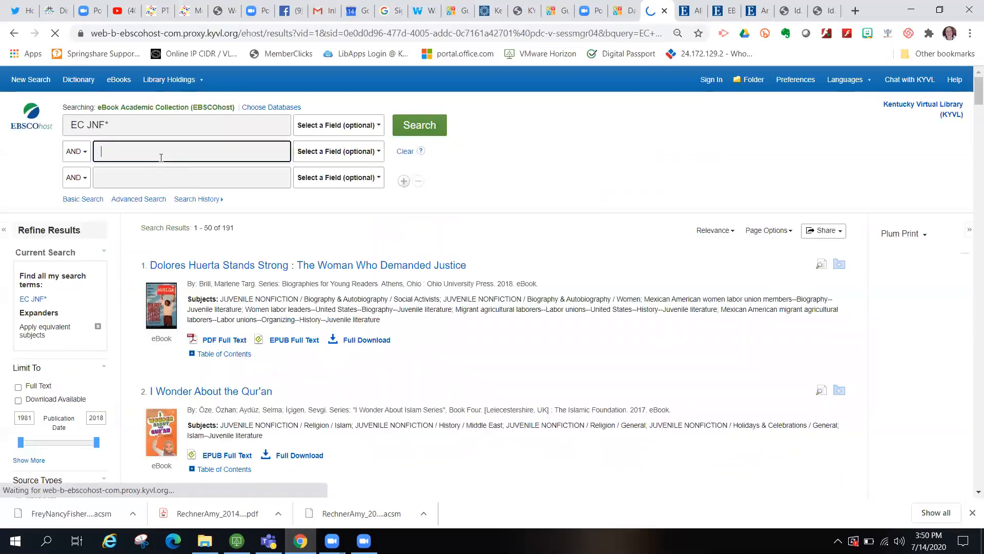
type("egypt")
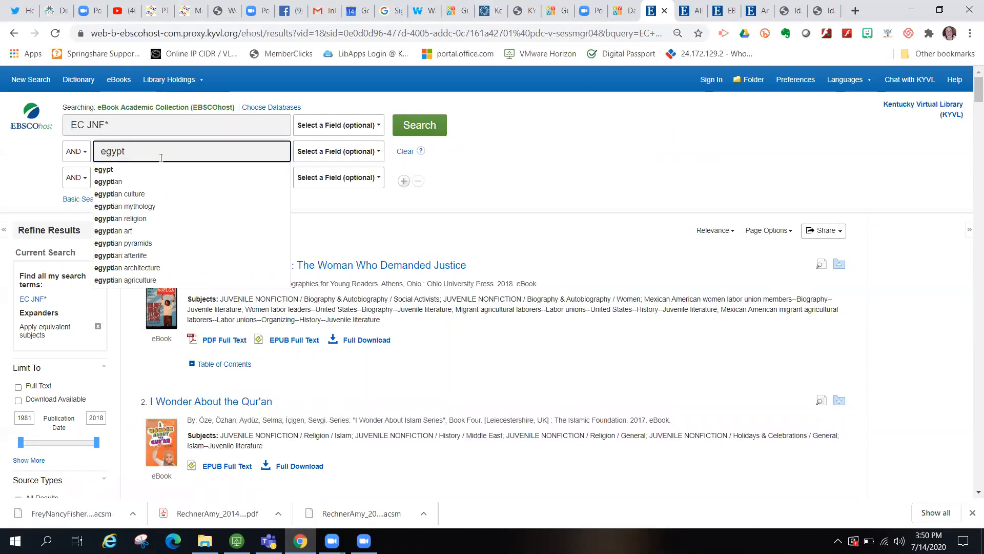
left_click(418, 125)
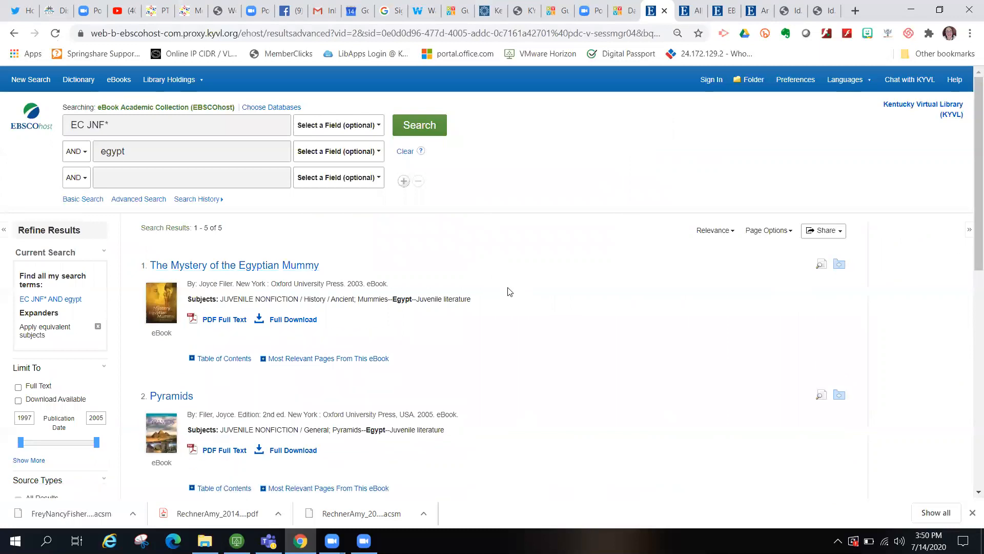
scroll(510, 292, "down", 3)
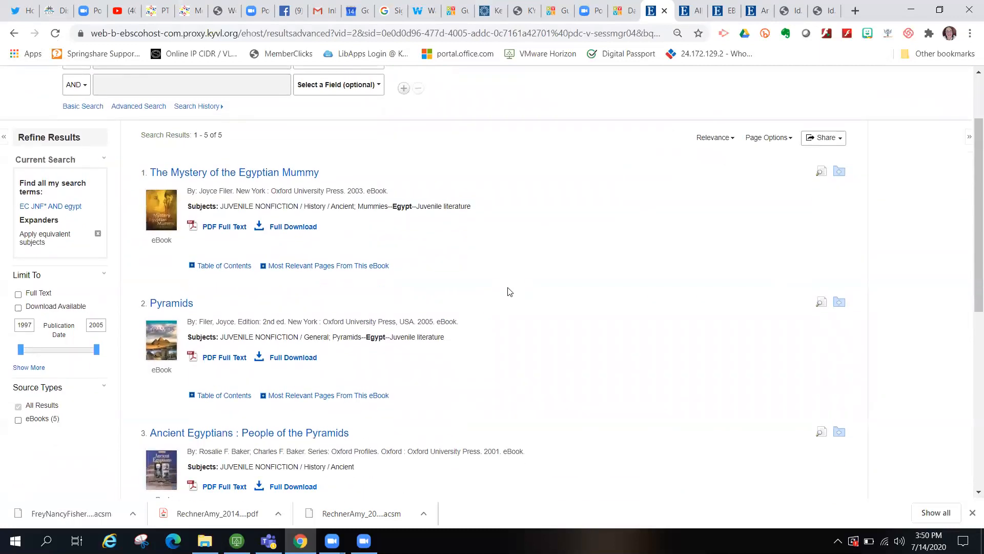
scroll(510, 291, "up", 1)
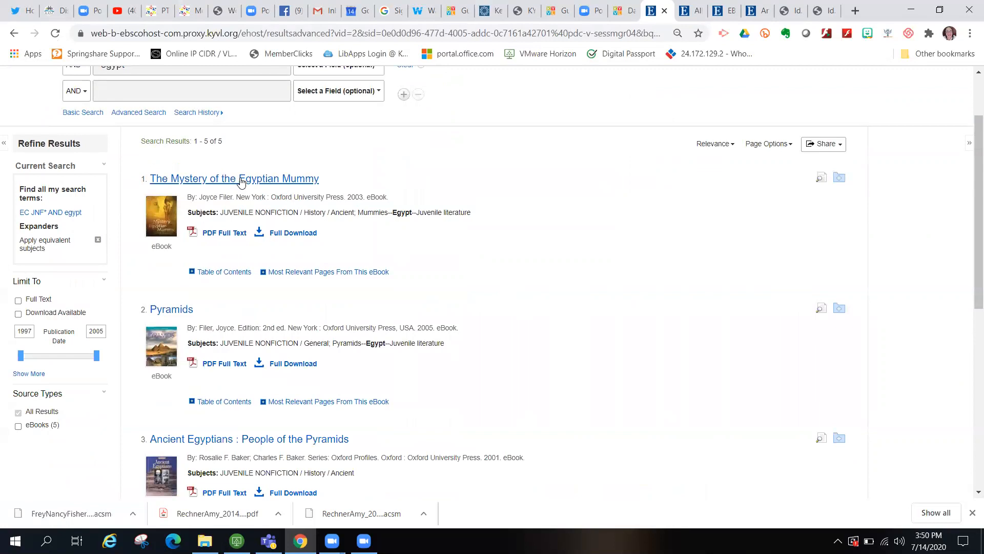
scroll(485, 303, "down", 2)
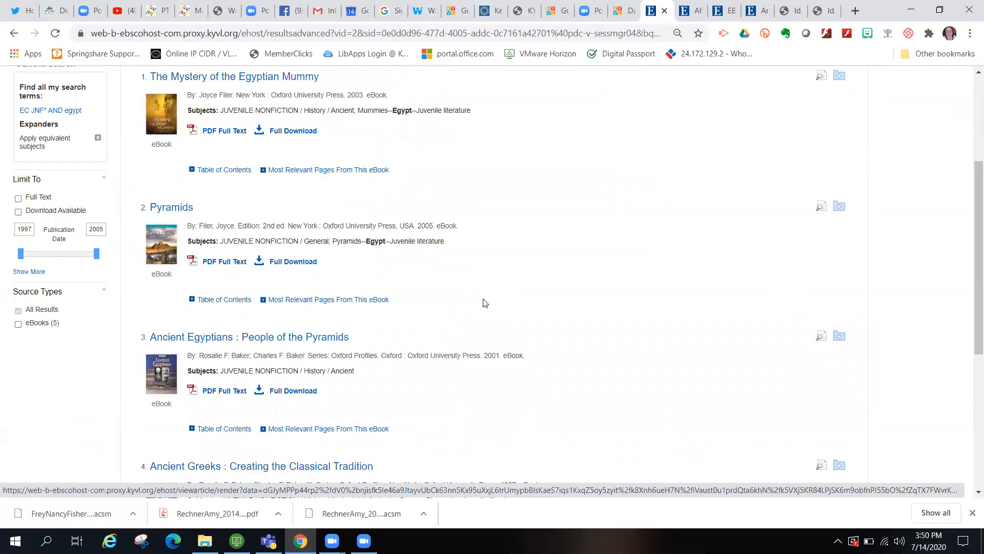
scroll(485, 303, "down", 2)
scroll(485, 303, "down", 1)
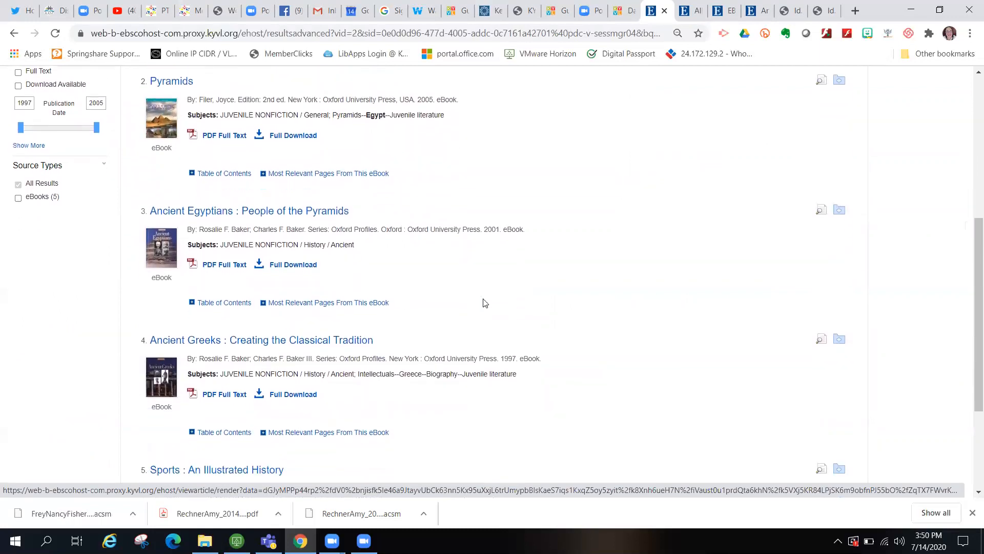
scroll(484, 303, "down", 3)
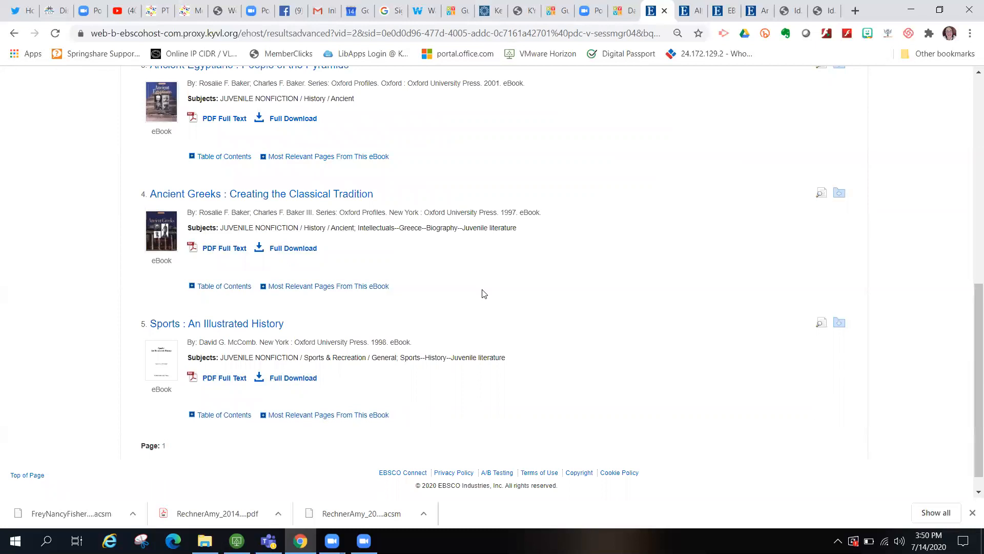
scroll(485, 294, "up", 8)
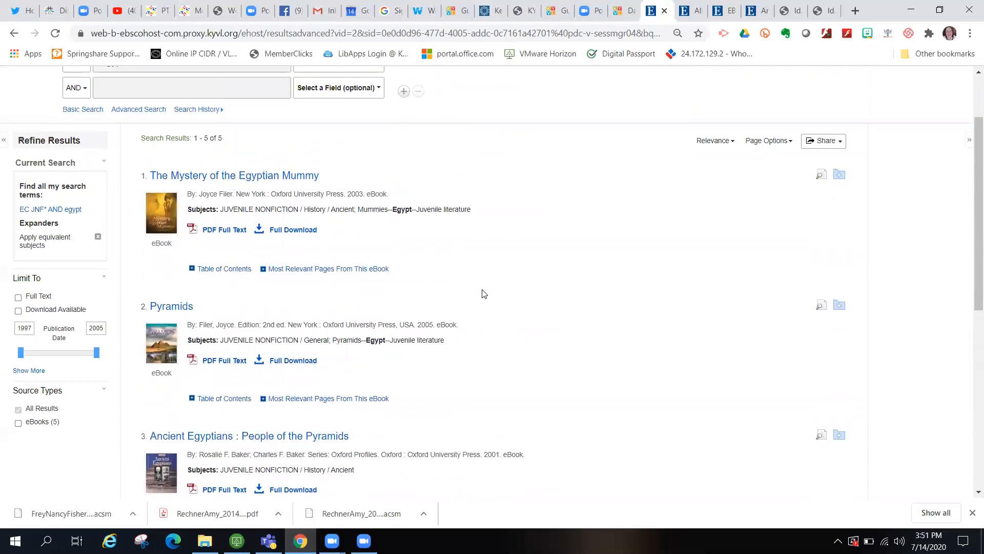
- Open The Mystery of the Egyptian Mummy in the online reader with its cover fitted to view
left_click(238, 177)
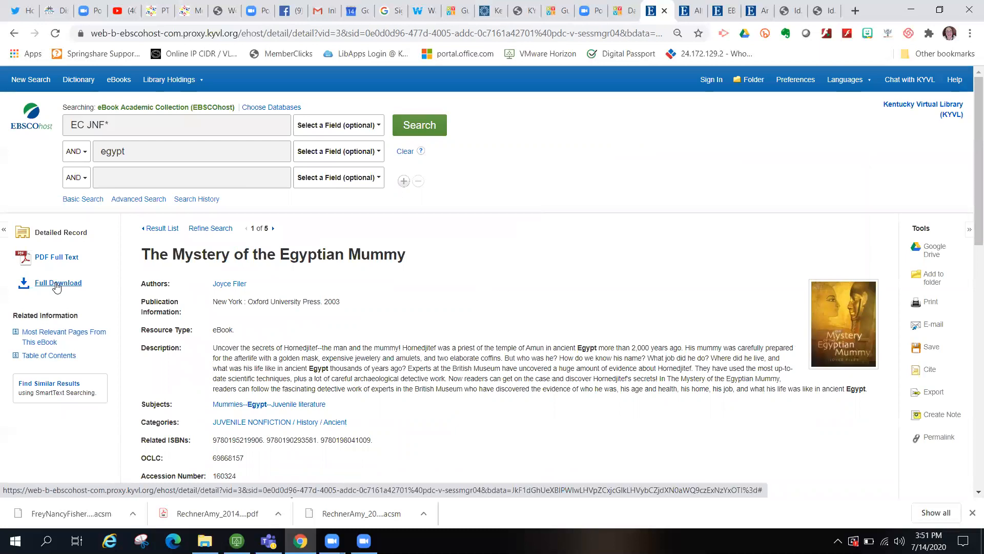
left_click(64, 258)
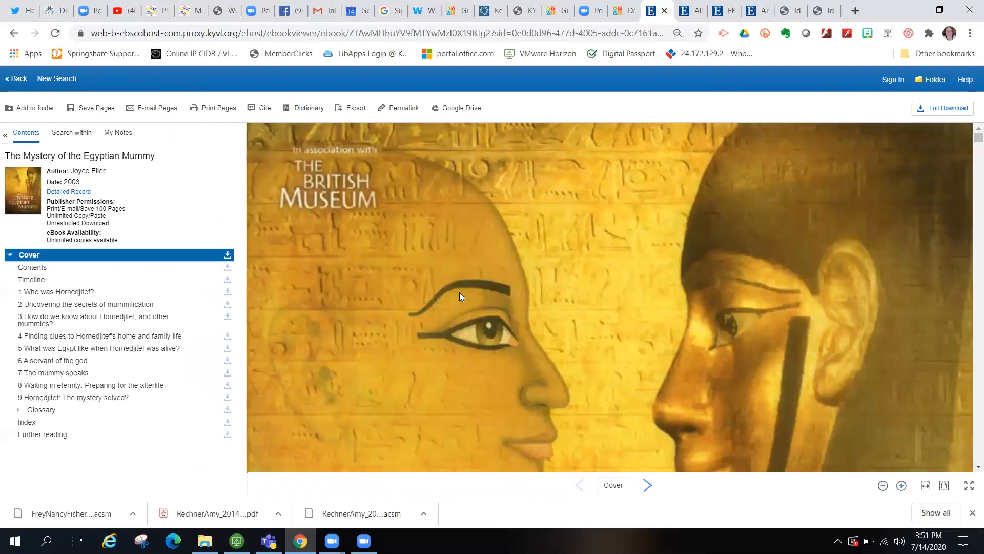
left_click(945, 486)
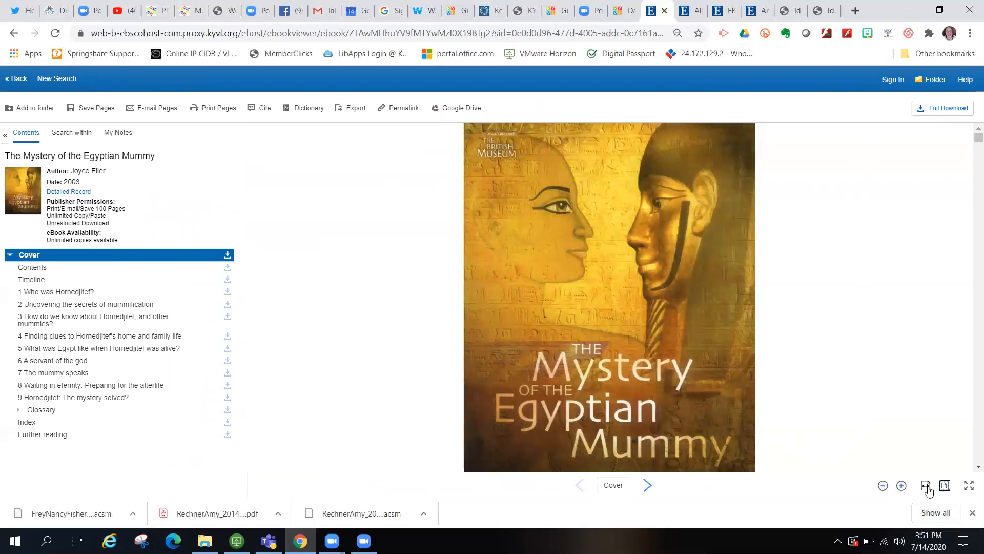
left_click(970, 512)
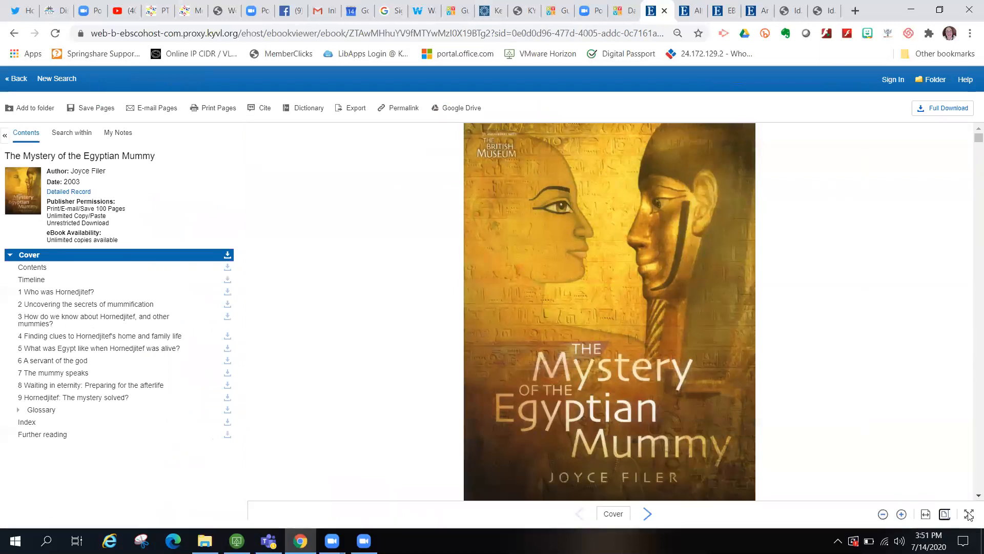
- Page ahead to chapter 1, Who was Hornedjitef?, scroll into chapter 2, then go to New Search
left_click(647, 516)
left_click(646, 516)
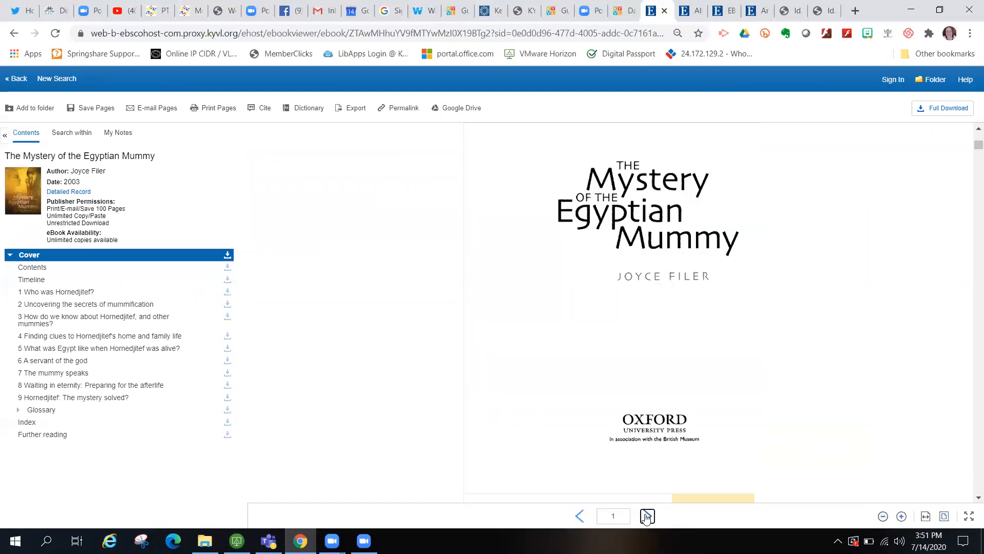
left_click(647, 516)
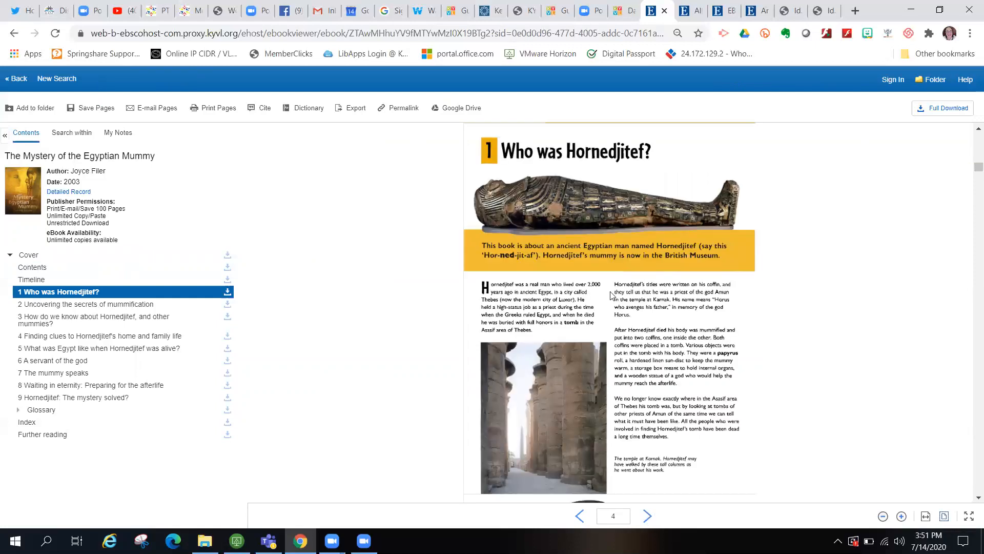
scroll(611, 296, "down", 15)
scroll(611, 296, "down", 15)
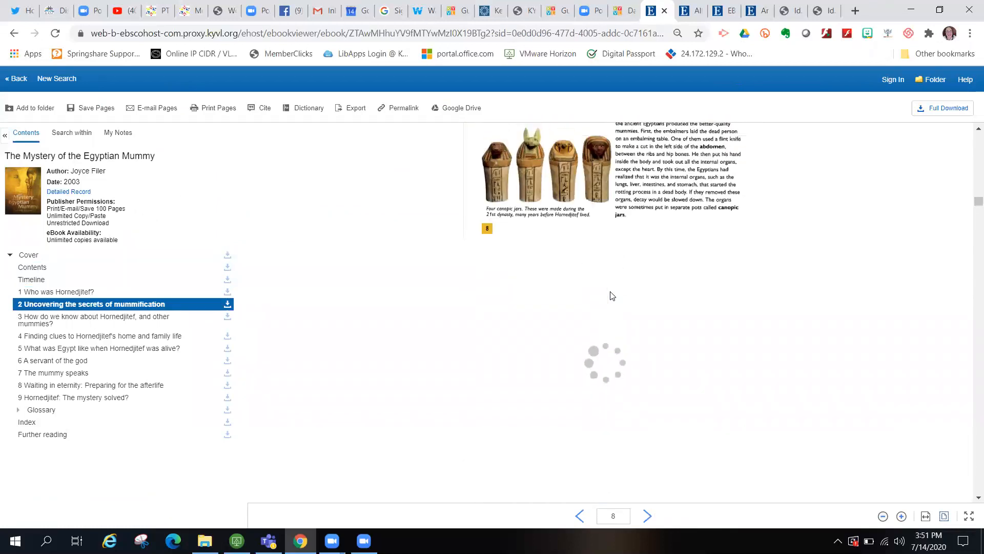
scroll(611, 296, "down", 3)
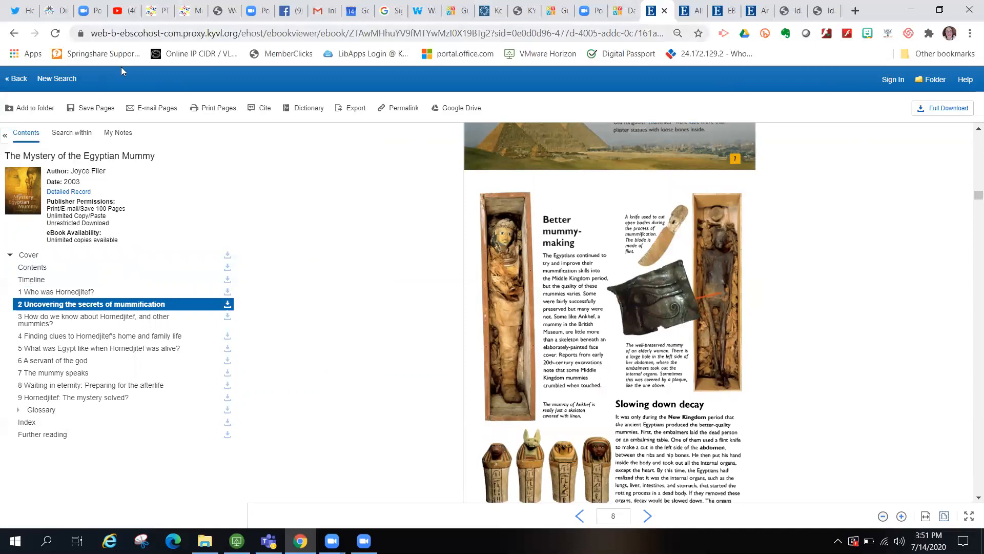
left_click(50, 79)
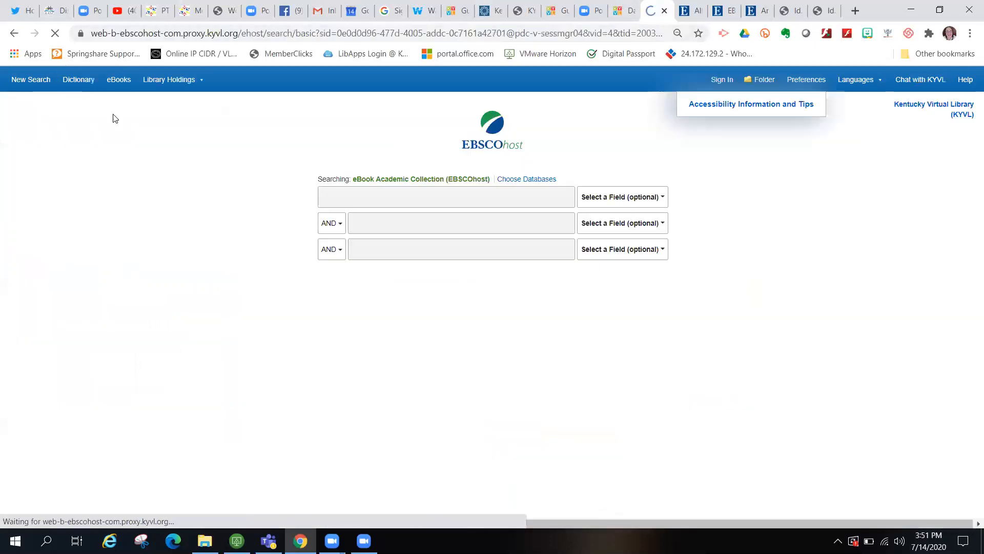
- Browse Literature & Criticism eBooks and add 'macbeth' as a second search term
scroll(166, 310, "down", 8)
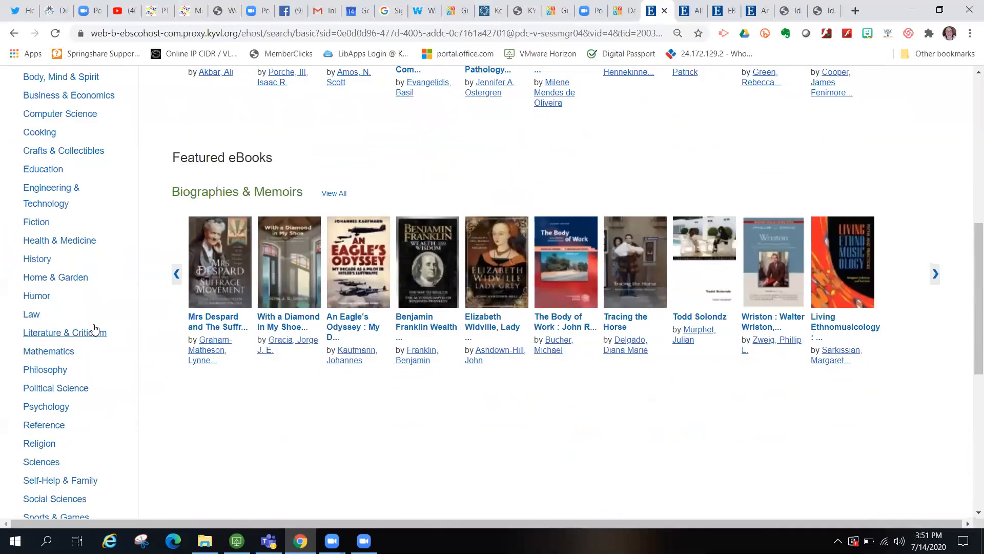
left_click(85, 334)
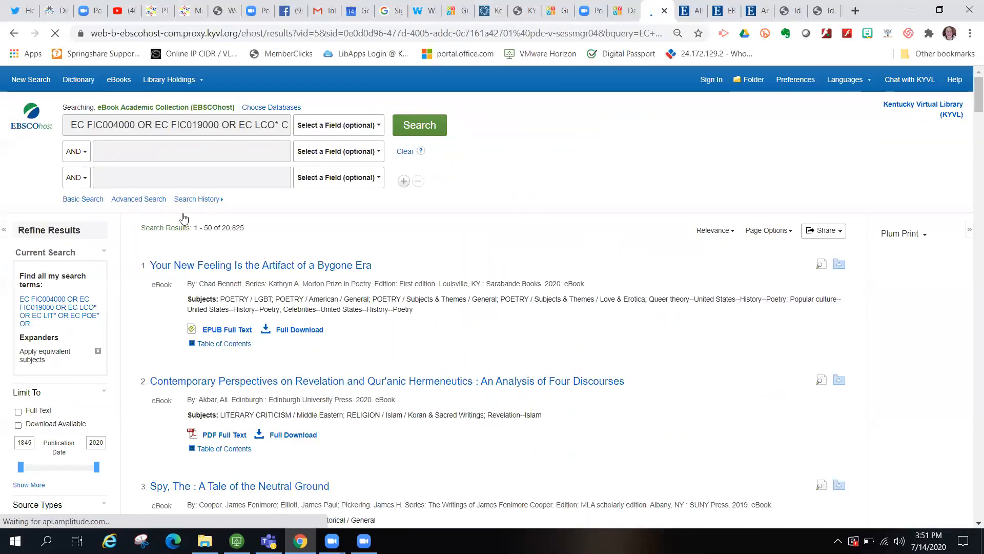
left_click(139, 155)
type("macbeth")
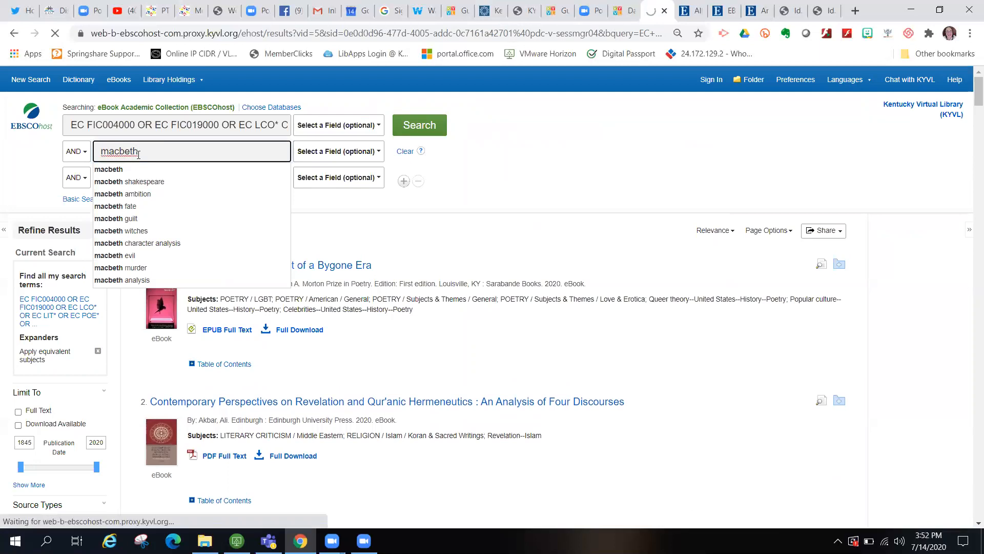
left_click(410, 131)
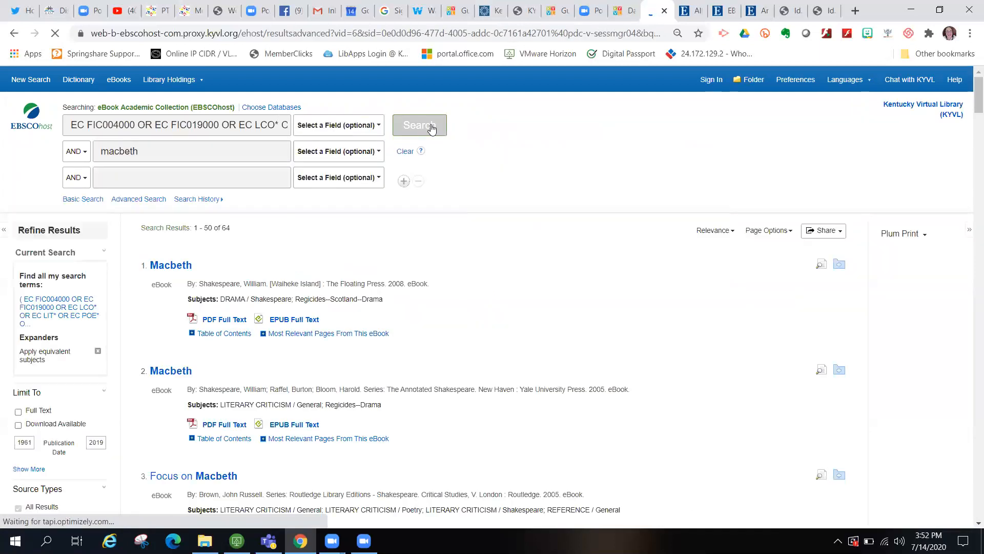
- Scroll through the 64 macbeth results, led by Shakespeare's Macbeth
scroll(562, 308, "down", 2)
scroll(561, 307, "up", 1)
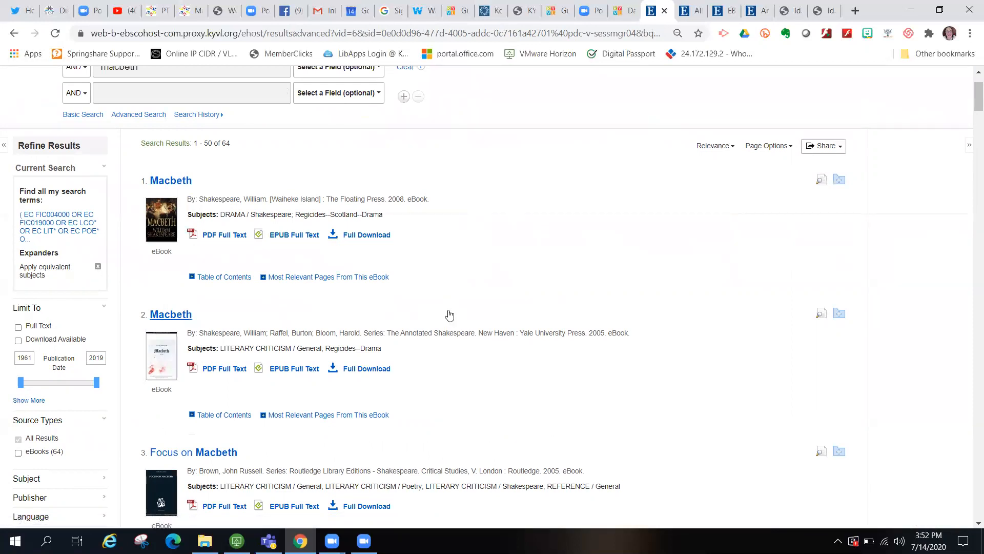
scroll(467, 375, "down", 1)
scroll(468, 375, "down", 2)
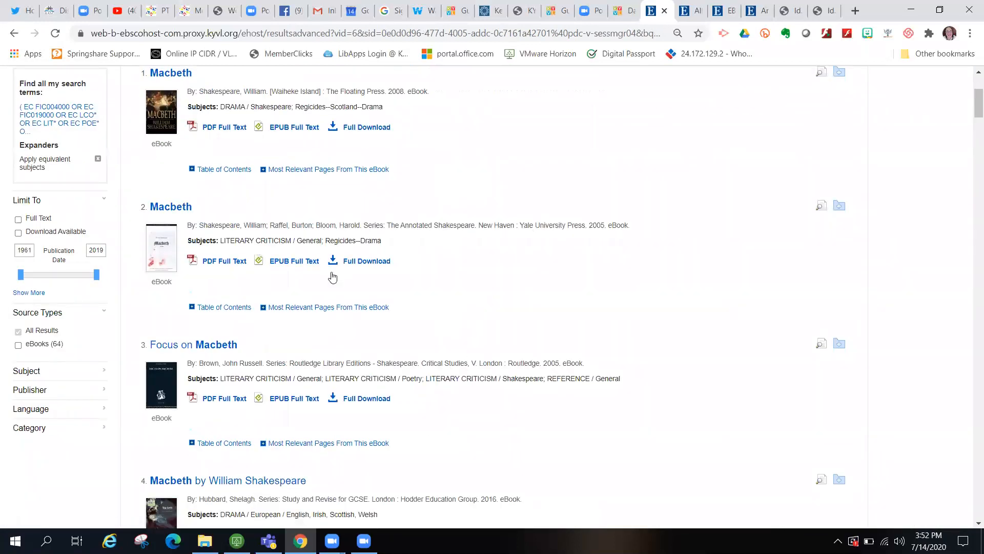
scroll(491, 411, "down", 2)
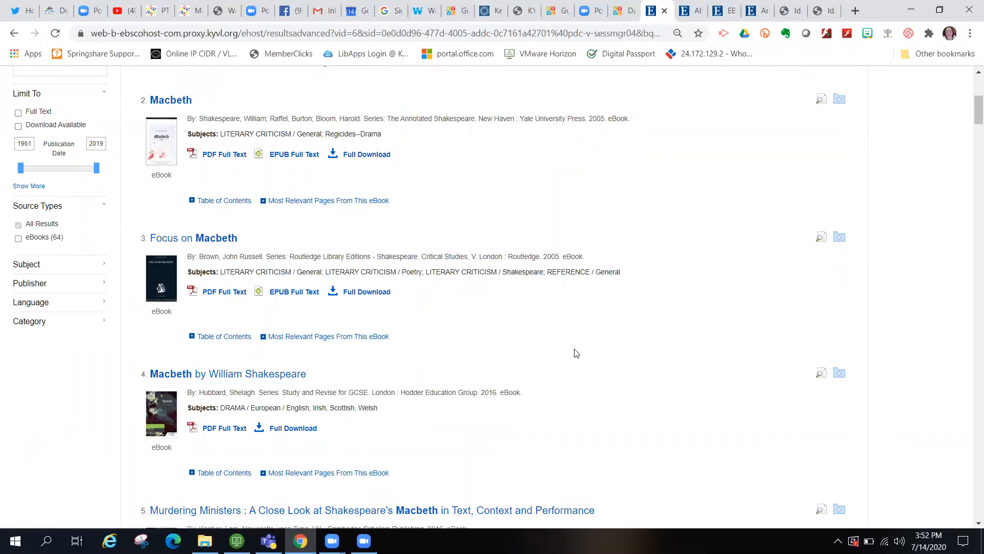
scroll(575, 352, "down", 5)
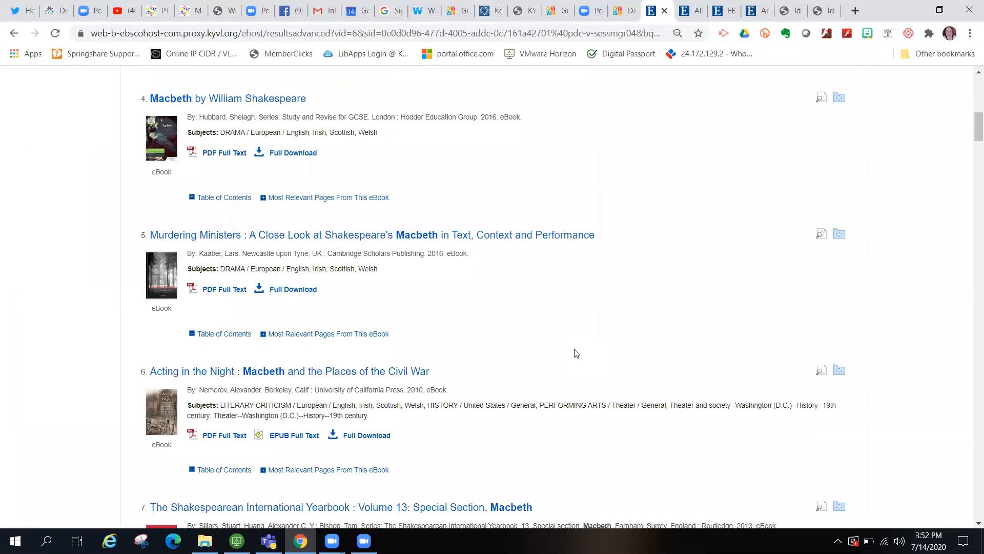
scroll(575, 352, "down", 4)
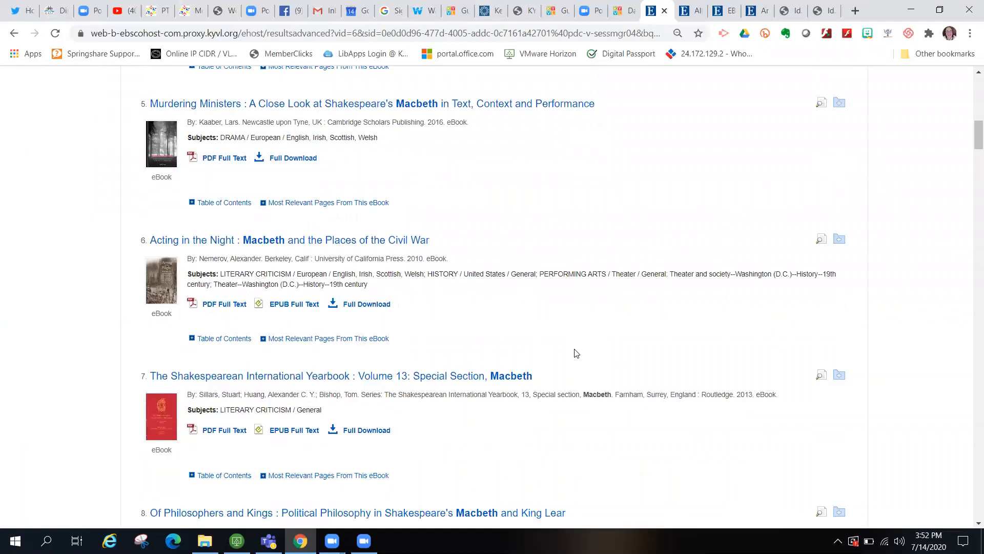
scroll(576, 353, "up", 15)
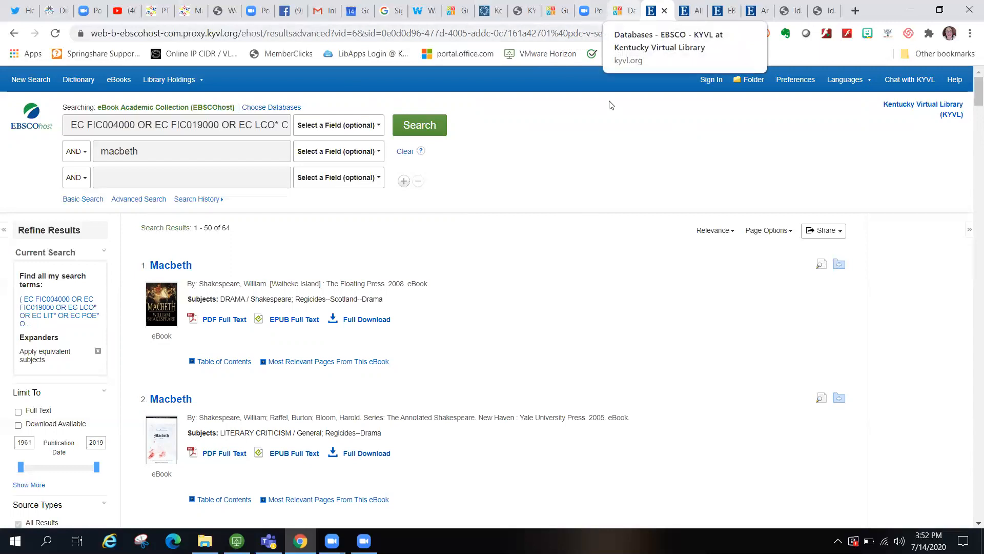
- Go to the KYVL For K12 Students > High resources page and open TeenBookCloud
key("ctrl+shift+Tab")
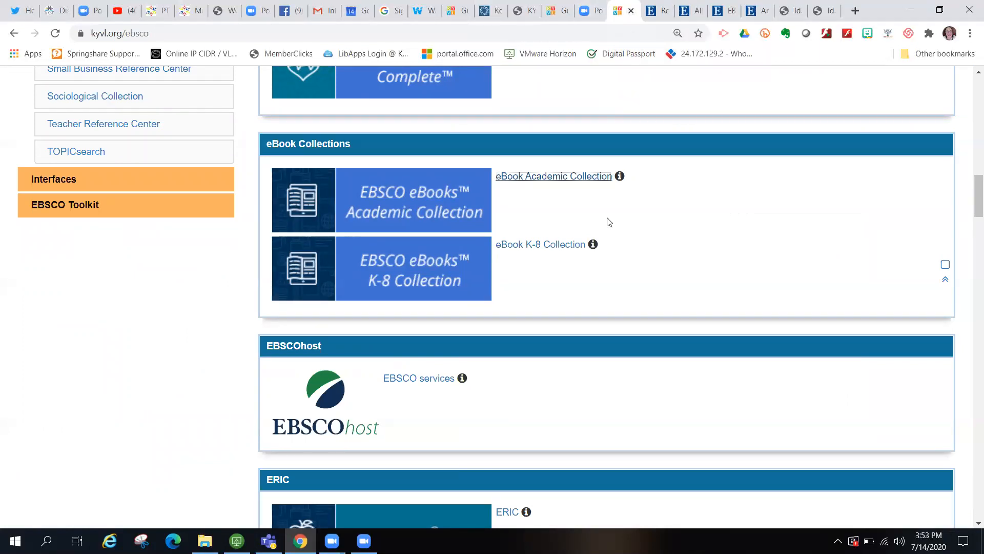
scroll(571, 220, "up", 15)
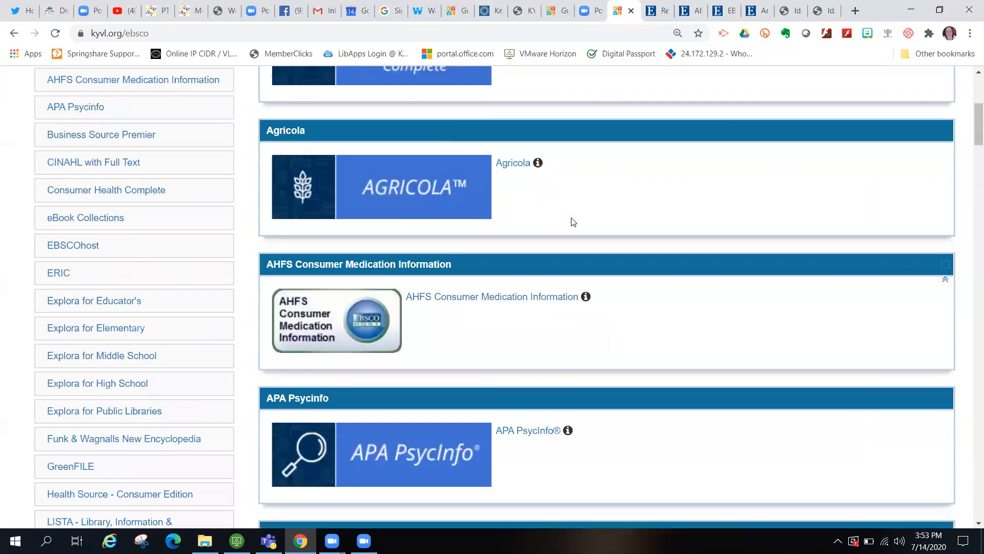
scroll(573, 222, "up", 5)
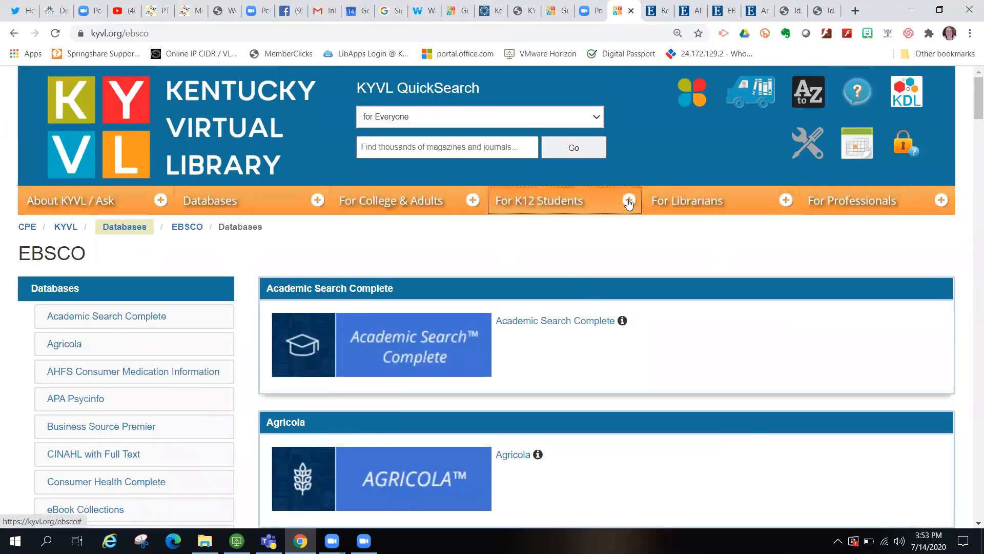
left_click(629, 202)
left_click(520, 318)
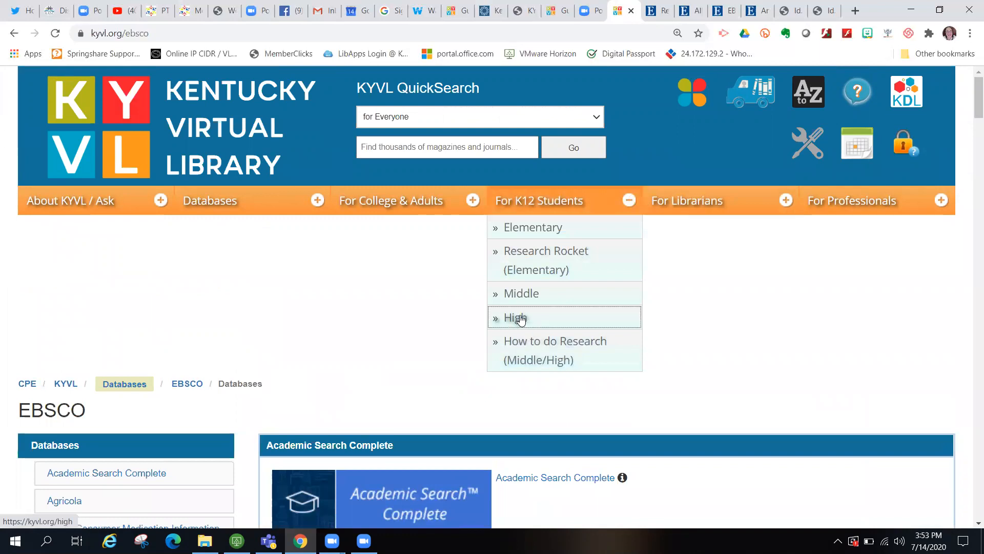
scroll(523, 406, "down", 5)
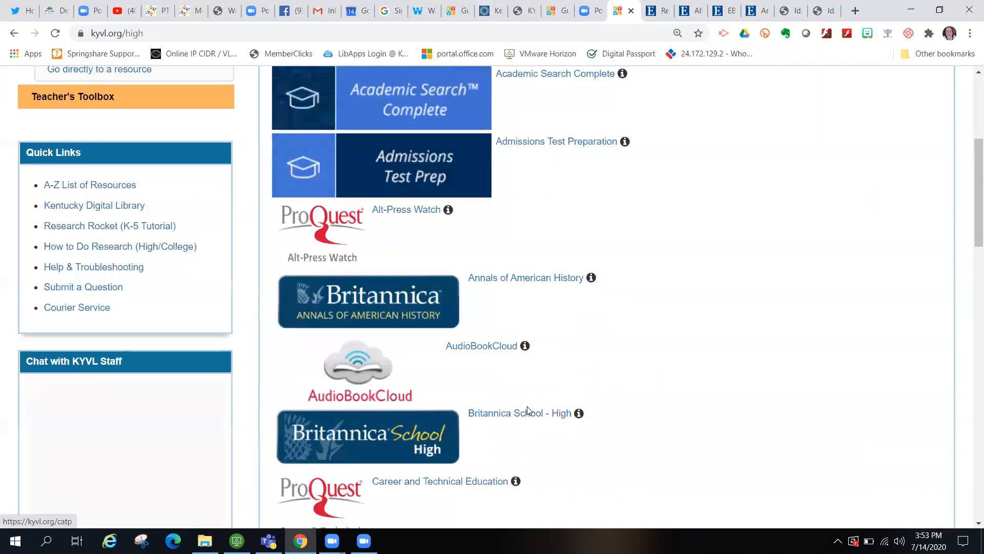
scroll(528, 410, "down", 20)
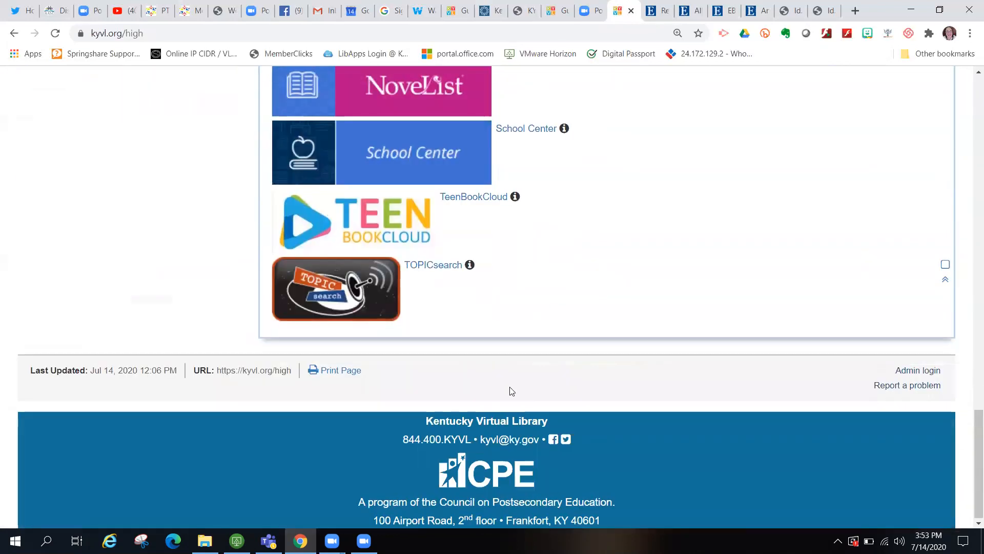
left_click(386, 230)
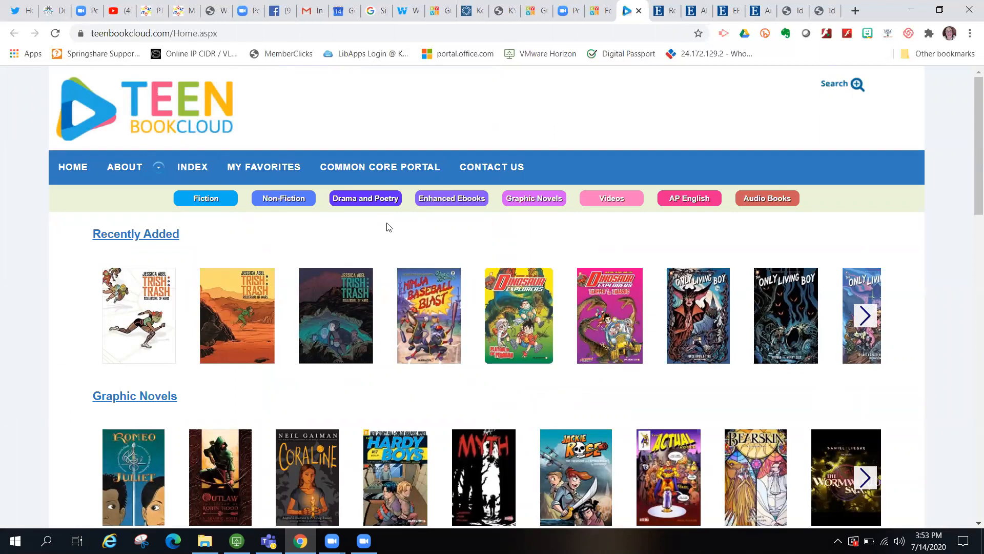
- Search TeenBookCloud by title for 'macbeth', choosing Macbeth (Graphic Shakespeare) from the suggestions
left_click(848, 89)
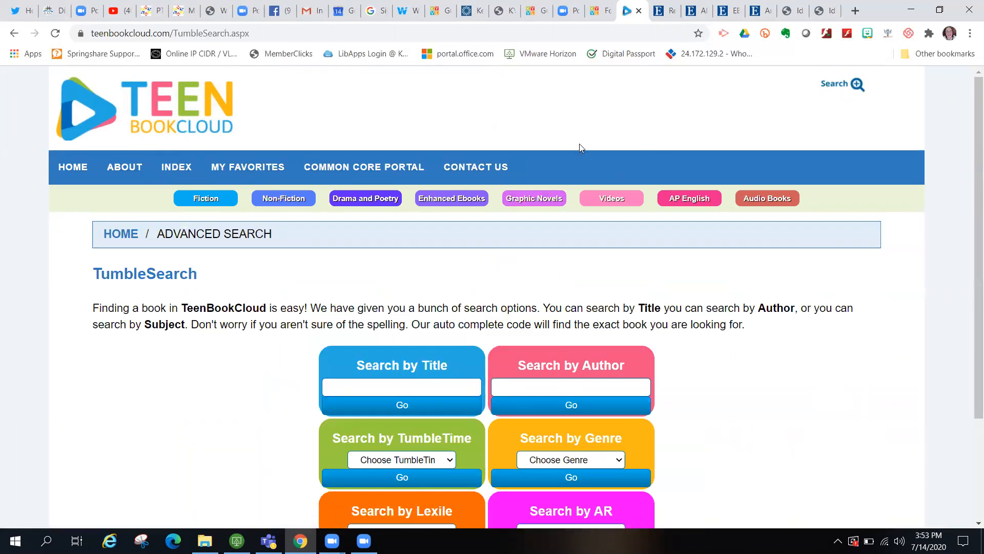
left_click(416, 394)
type("ad")
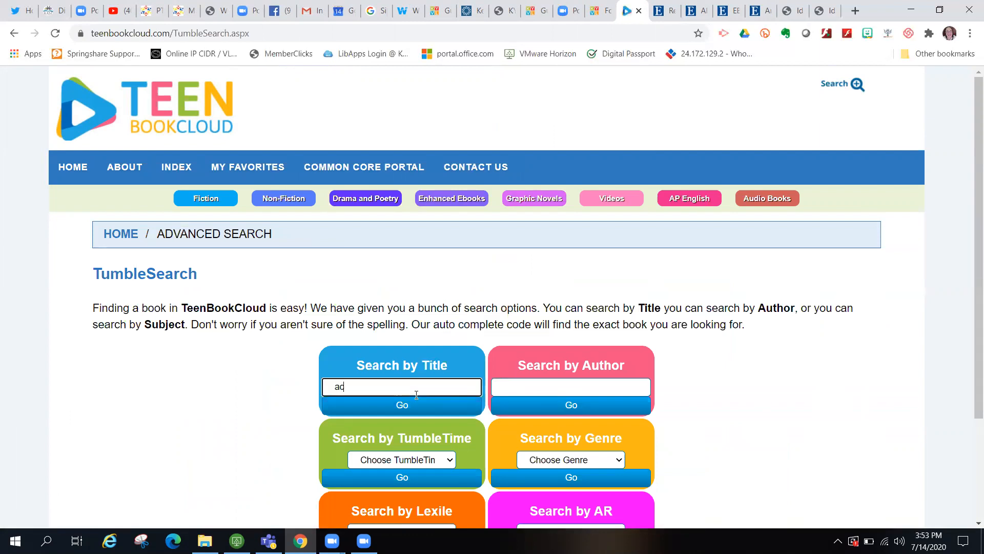
key("BackSpace")
key("BackSpace")
type("macbeth (Graphic Shakespeare")
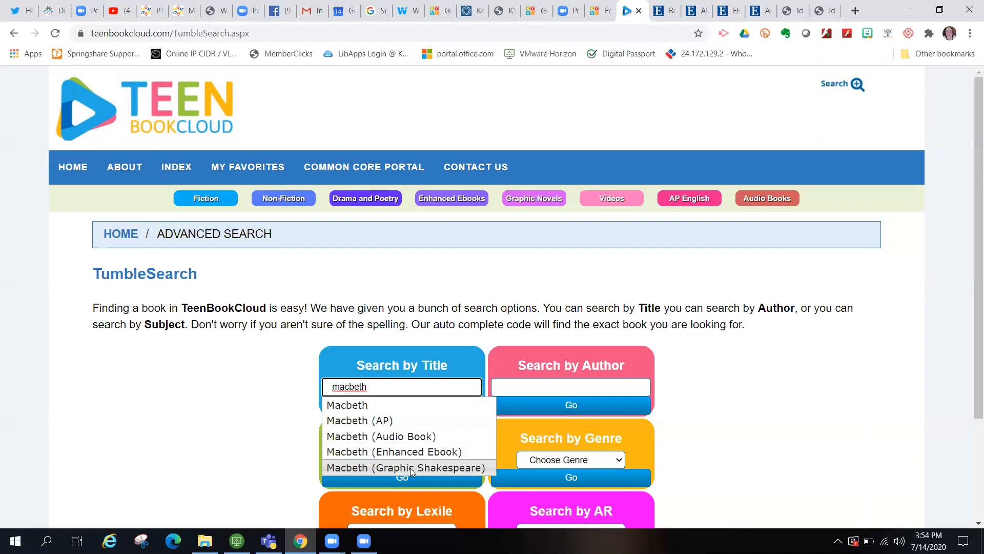
left_click(410, 468)
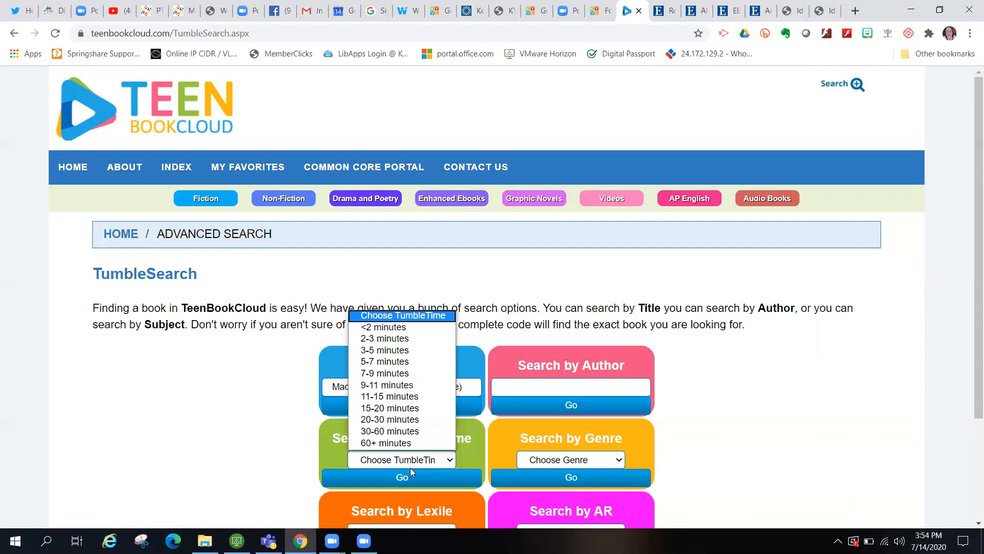
left_click(276, 378)
left_click(418, 406)
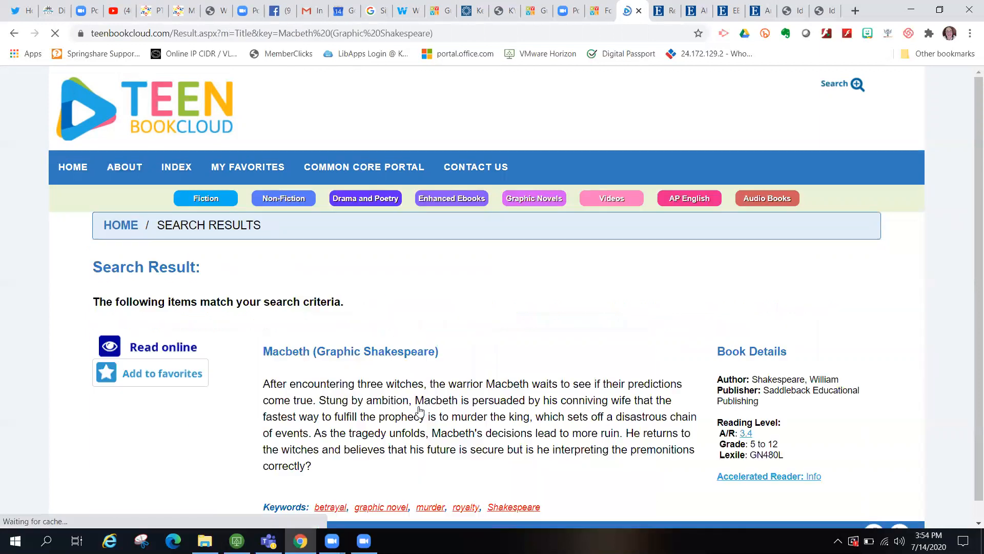
- Read the Macbeth graphic novel online in TumblePad, then return to its search results tab
scroll(571, 347, "down", 1)
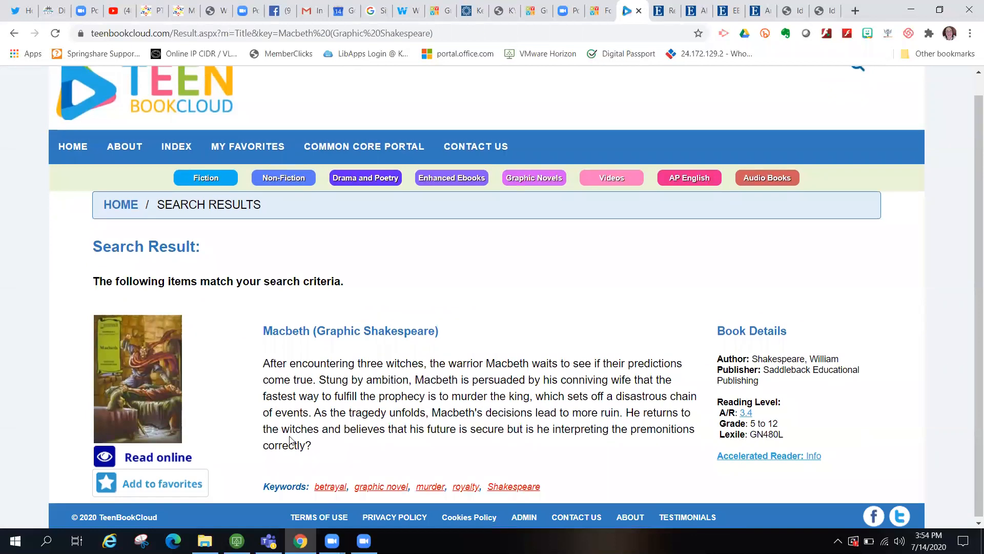
left_click(162, 461)
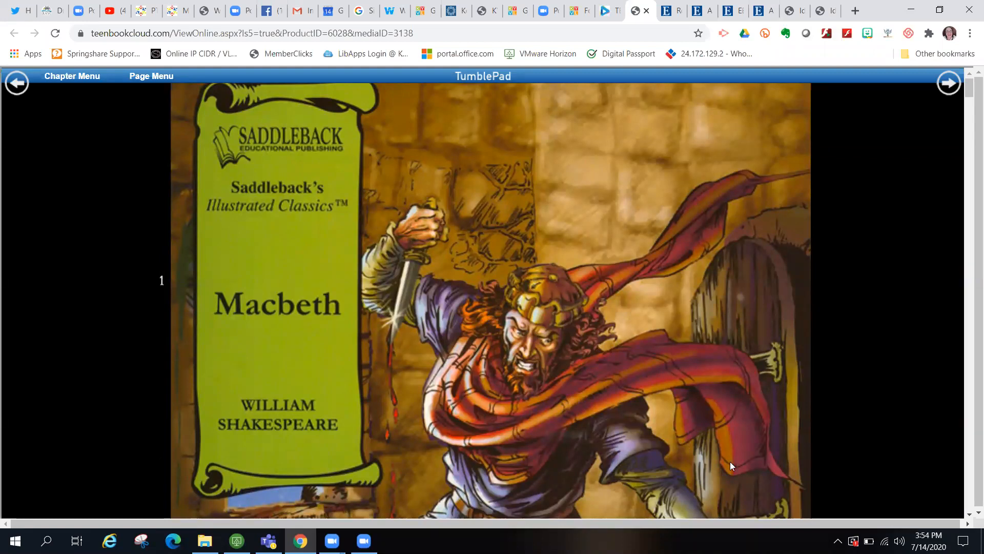
left_click(949, 83)
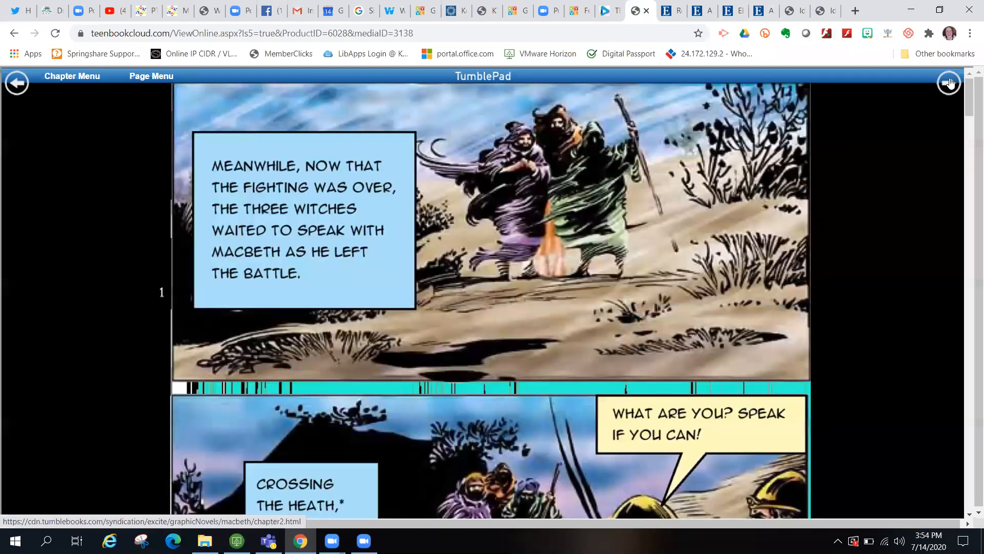
scroll(791, 307, "down", 12)
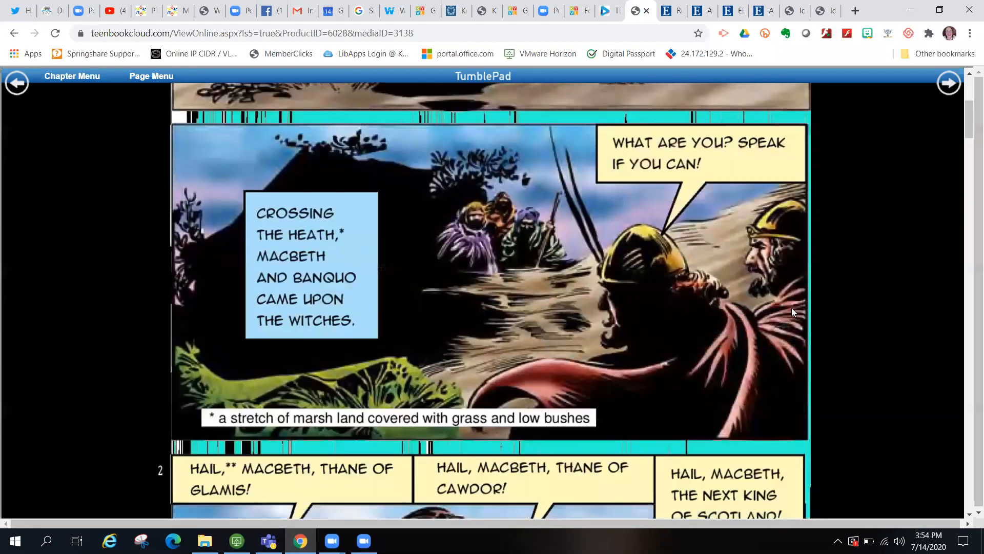
scroll(792, 311, "down", 15)
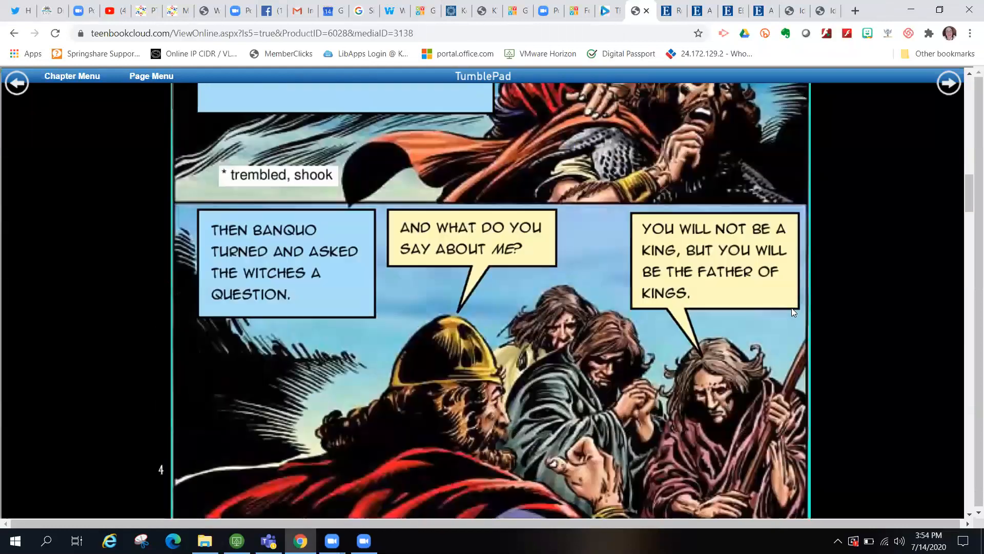
scroll(791, 311, "down", 7)
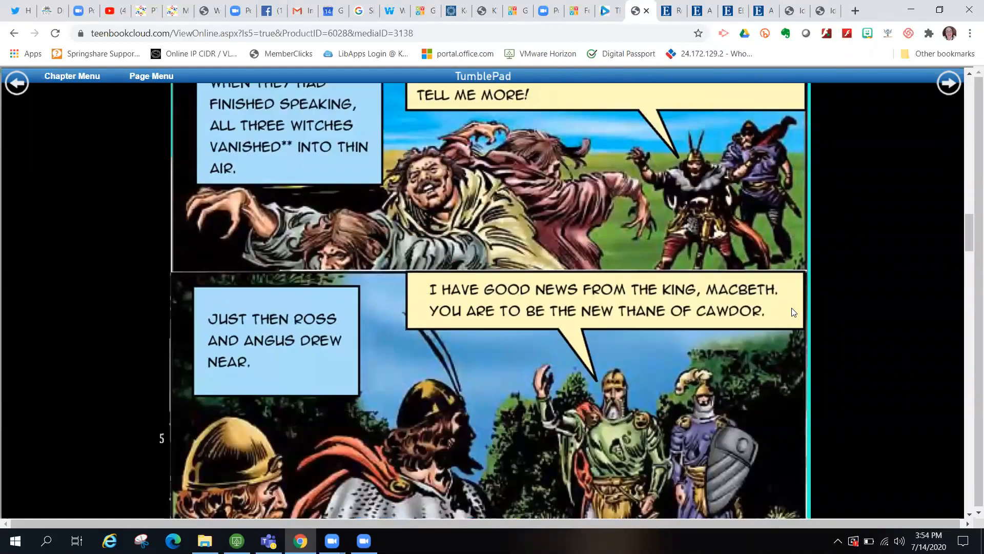
scroll(792, 311, "up", 20)
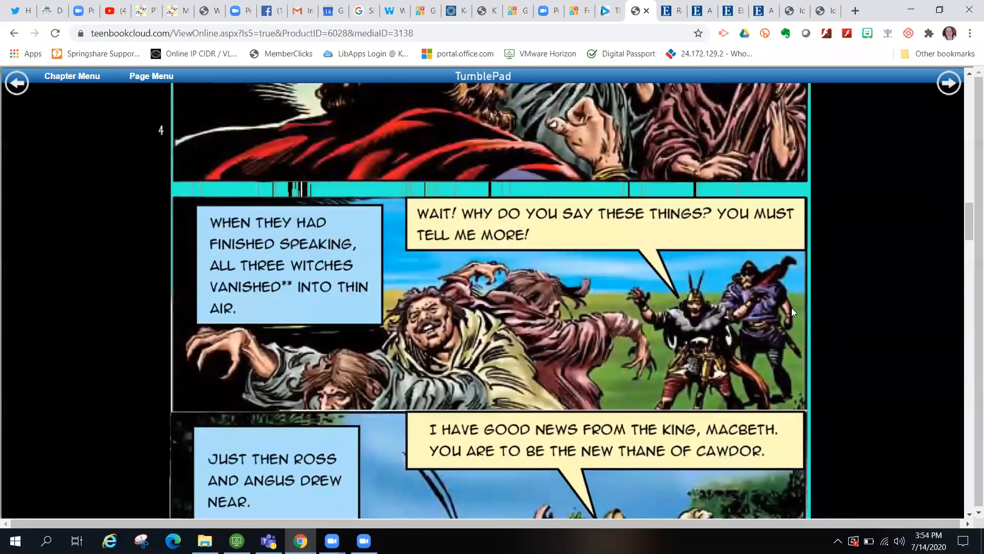
scroll(791, 310, "up", 20)
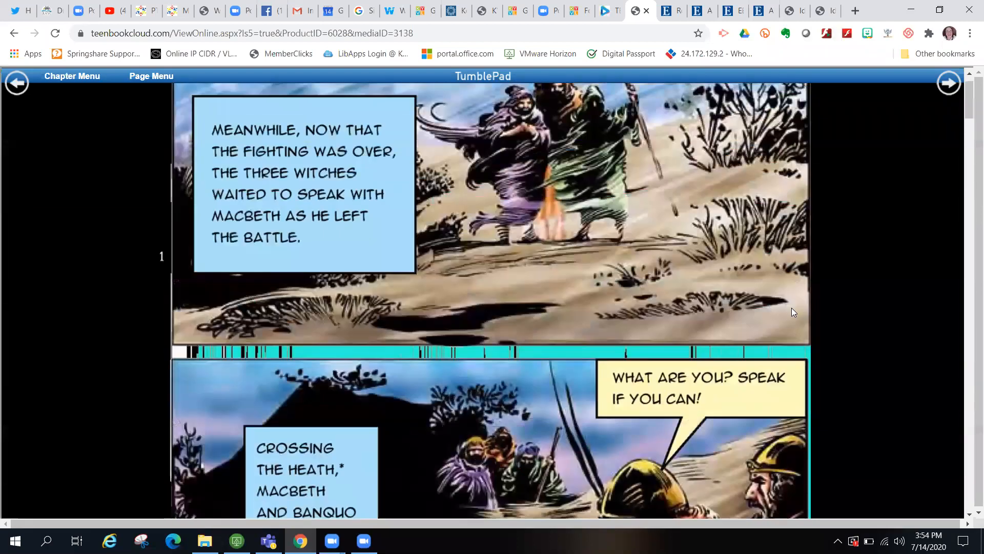
key("ctrl+shift+Tab")
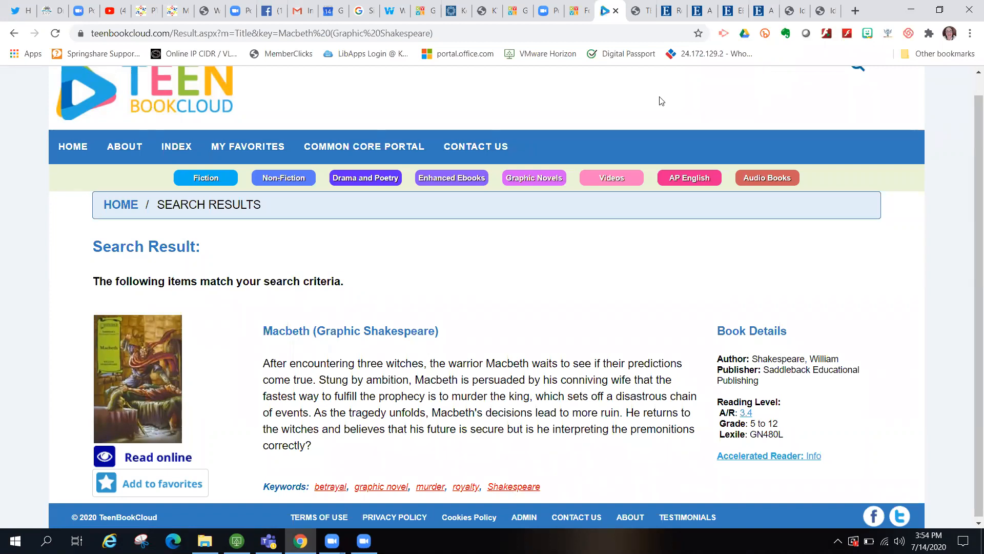
- From the kyvl.org/high tab, choose For K12 Students > Elementary and scroll to the More! section
key("ctrl+shift+Tab")
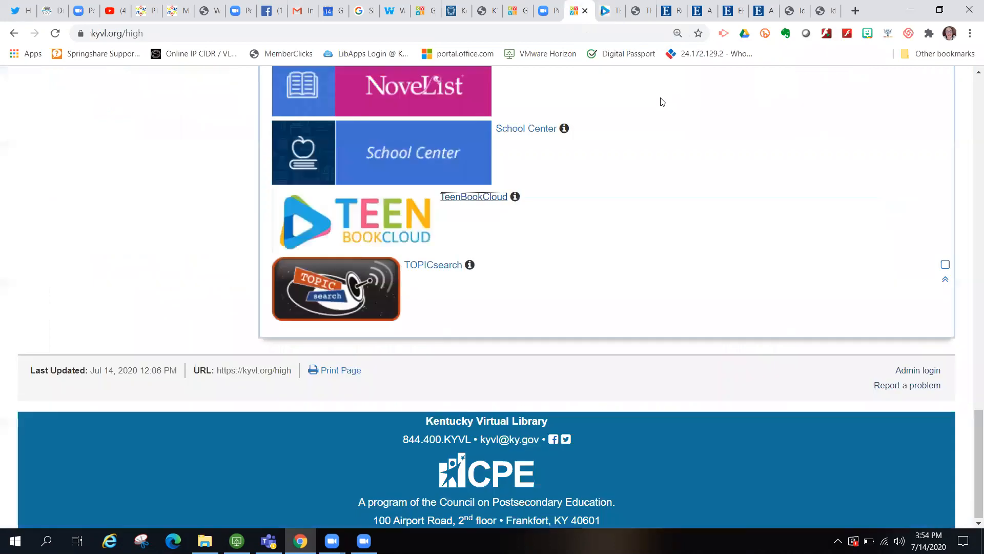
scroll(580, 97, "up", 15)
scroll(579, 91, "up", 10)
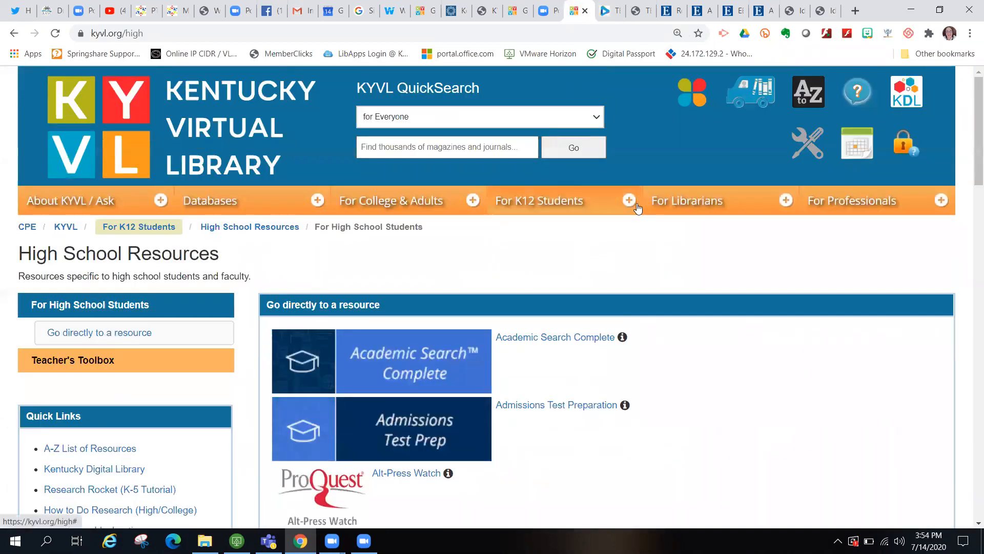
mouse_move(612, 197)
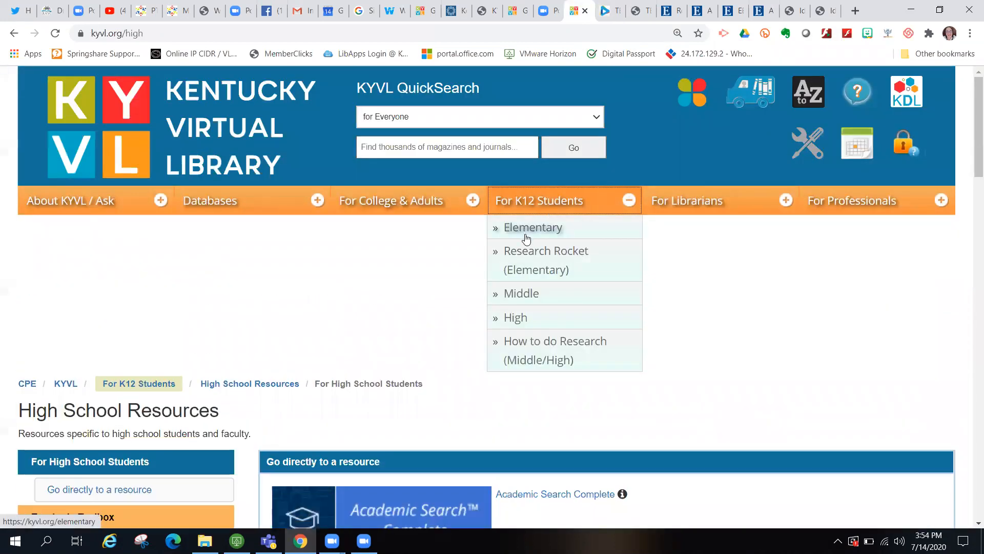
left_click(526, 236)
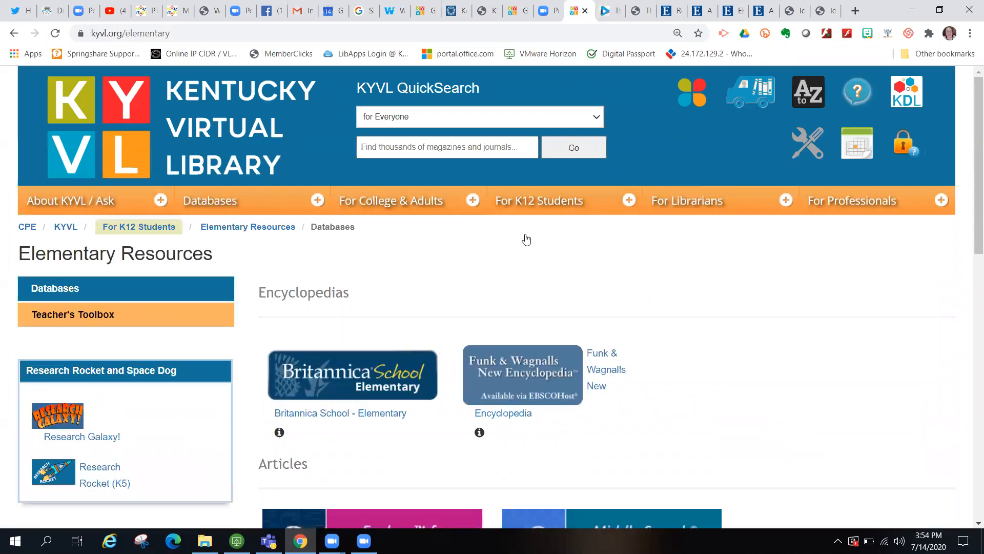
scroll(717, 397, "down", 5)
scroll(716, 396, "down", 7)
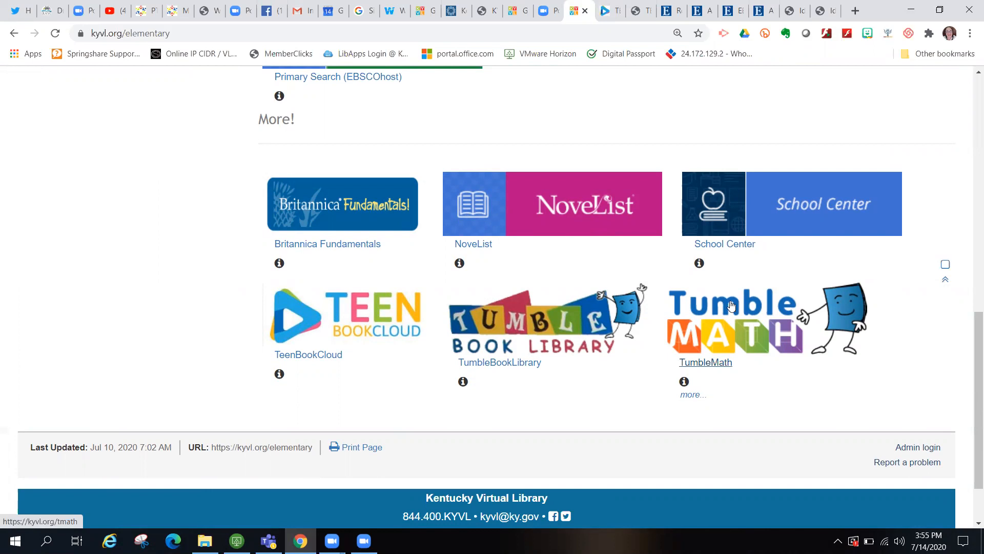
- Launch TumbleBookLibrary, go to Story Books, and start reading Angus All Aglow online
left_click(512, 325)
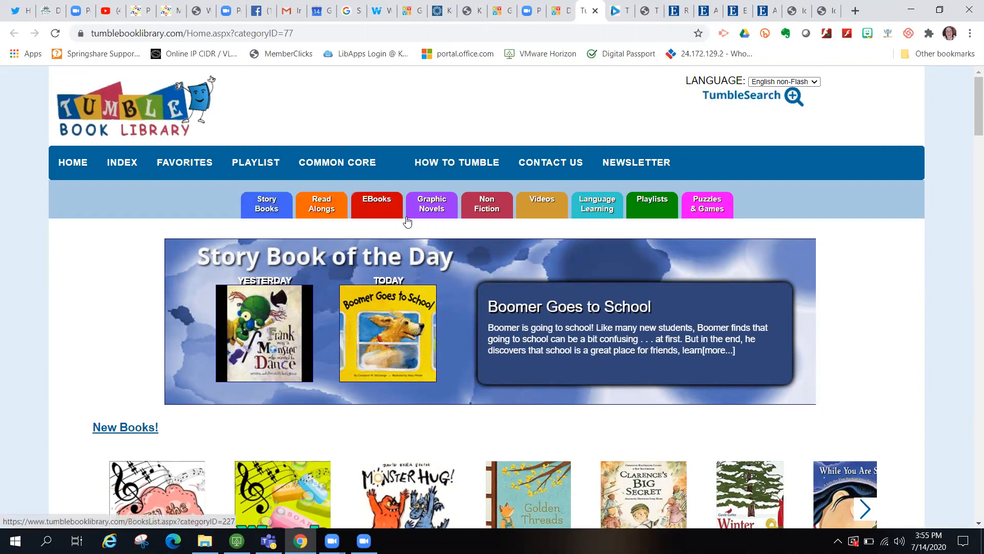
left_click(272, 205)
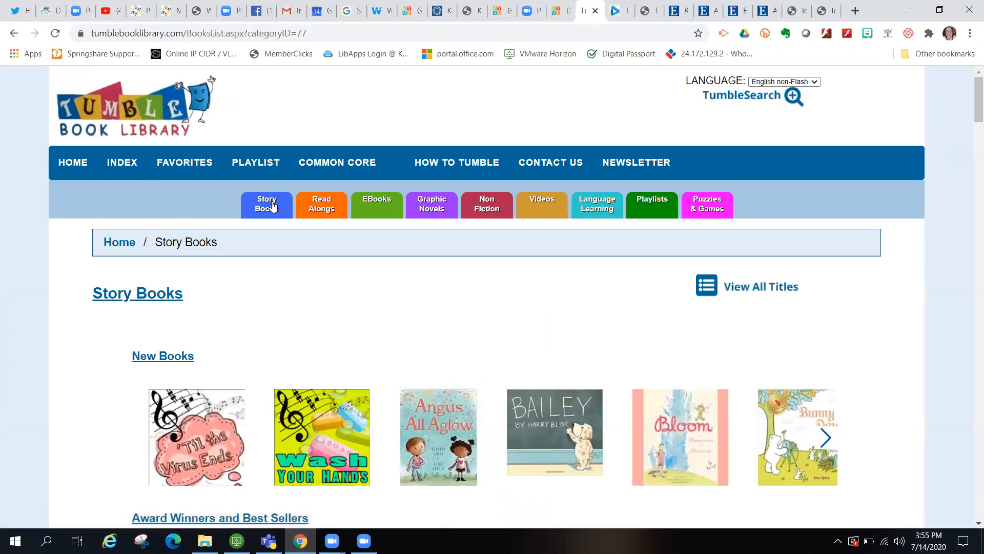
left_click(432, 428)
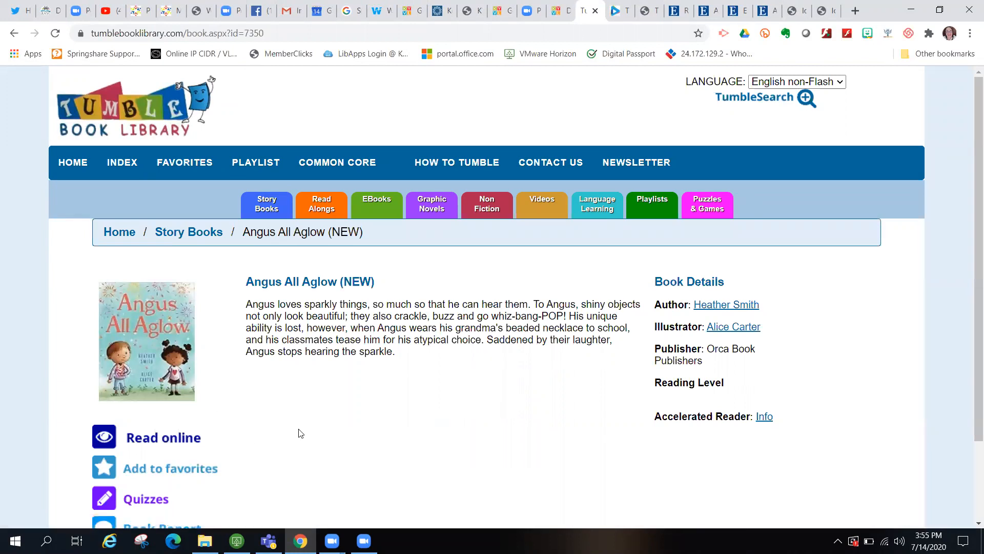
scroll(299, 433, "down", 1)
scroll(299, 433, "up", 1)
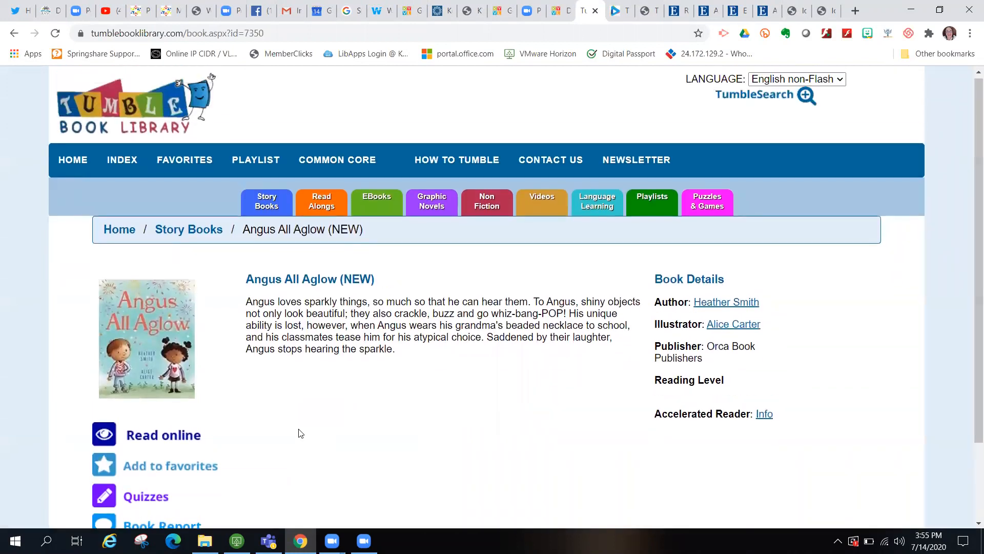
scroll(300, 433, "down", 2)
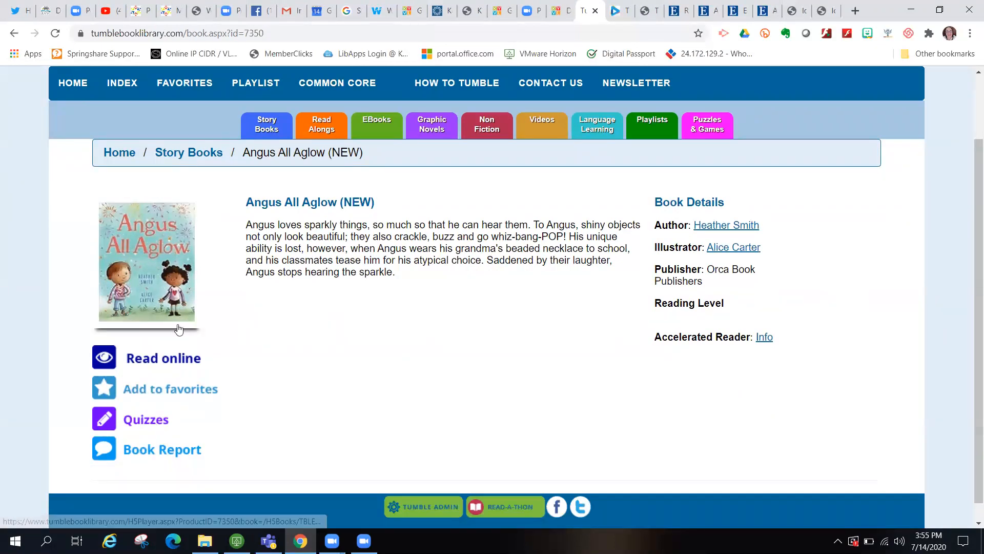
left_click(149, 361)
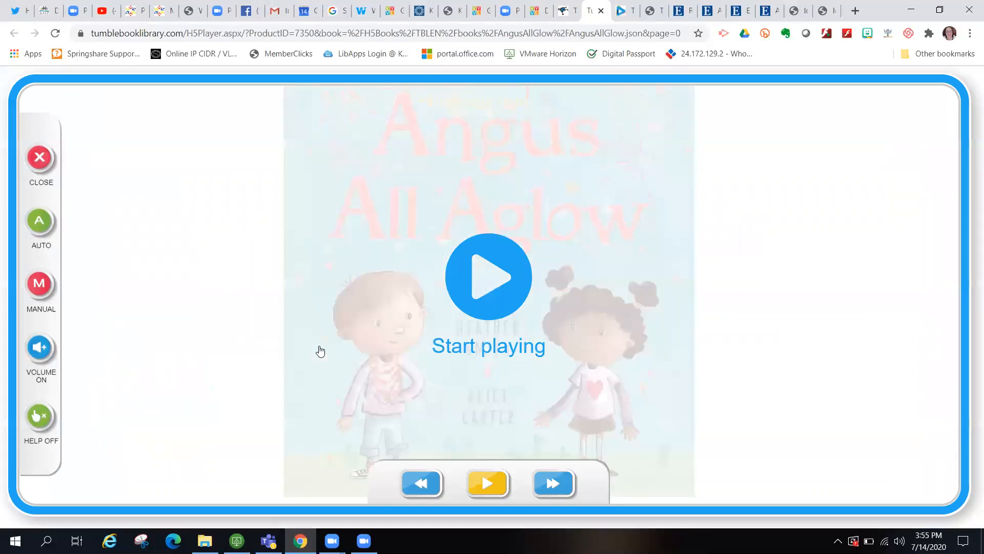
- Play Angus All Aglow's opening pages with pause and resume, close the reader, and go to Read-Alongs
left_click(488, 280)
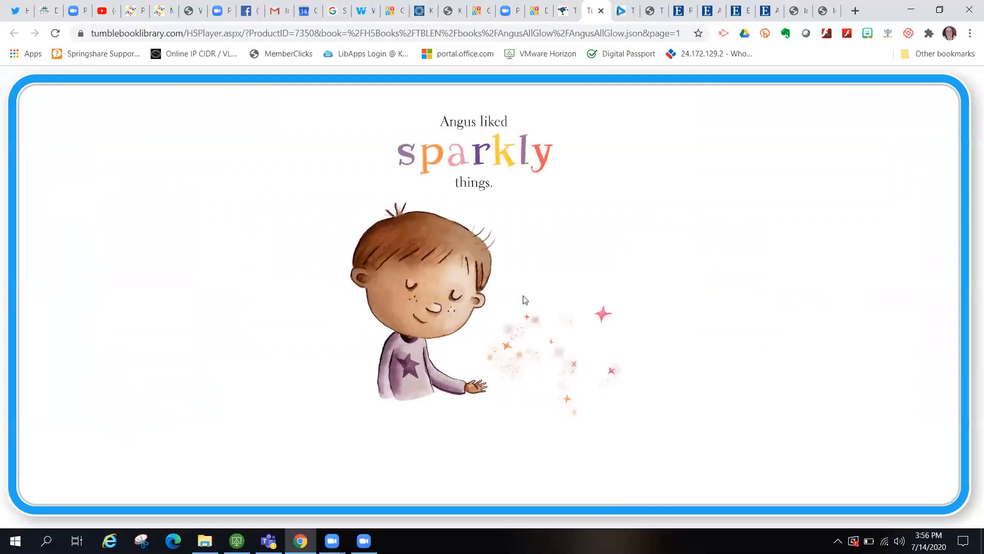
mouse_move(459, 453)
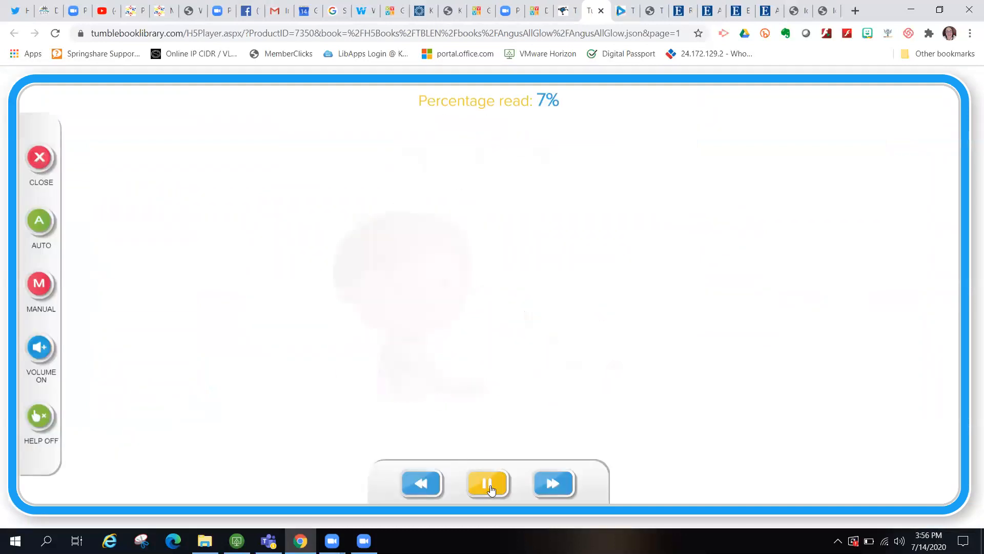
left_click(491, 491)
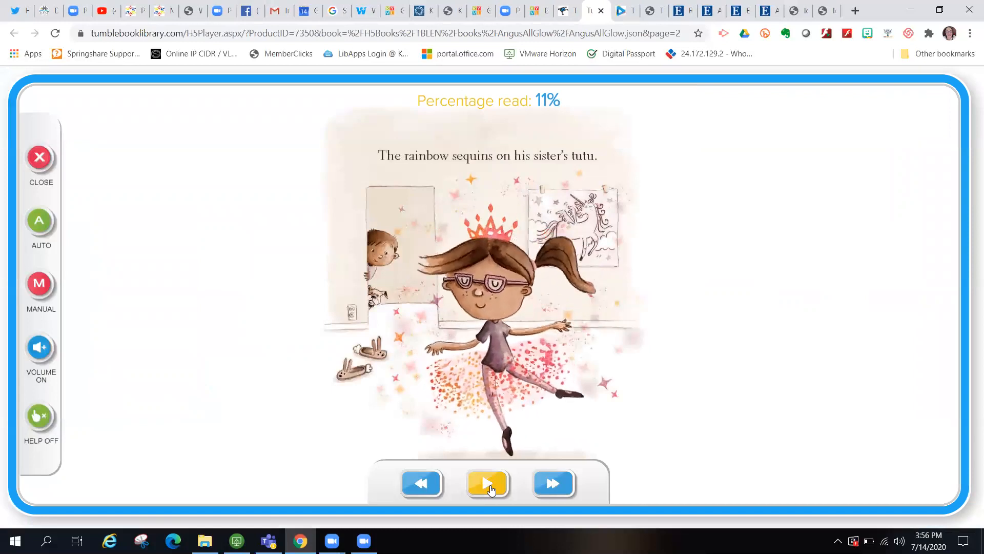
left_click(486, 484)
left_click(486, 484)
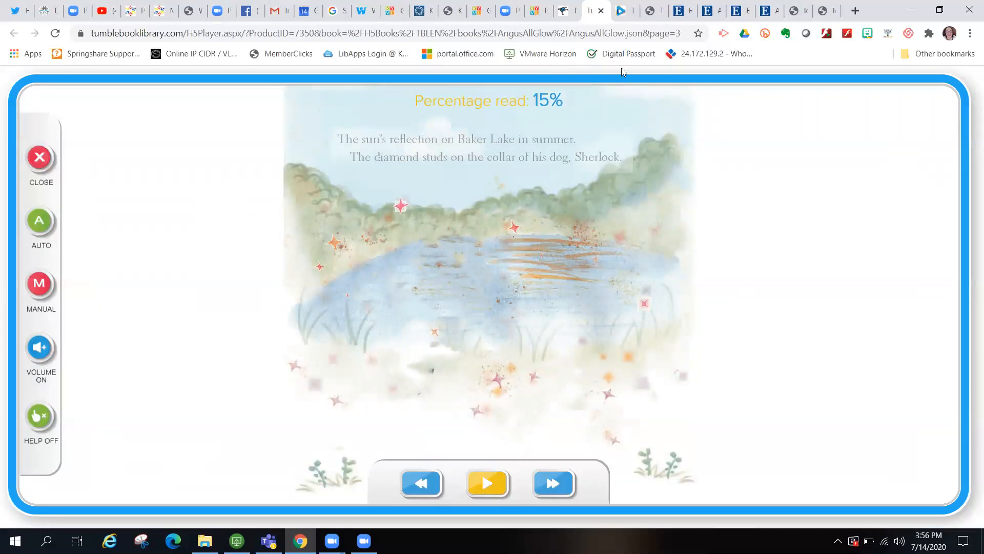
key("ctrl+w")
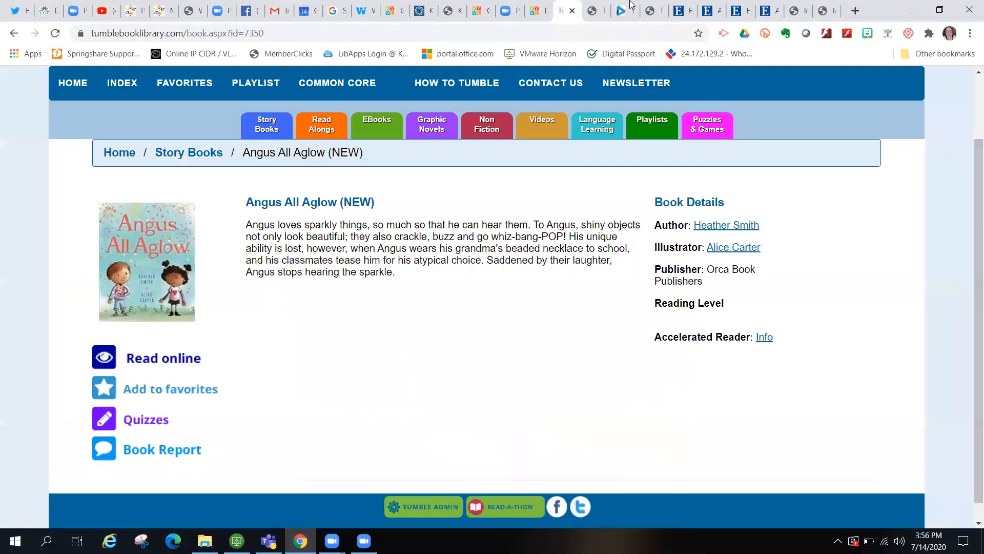
left_click(325, 129)
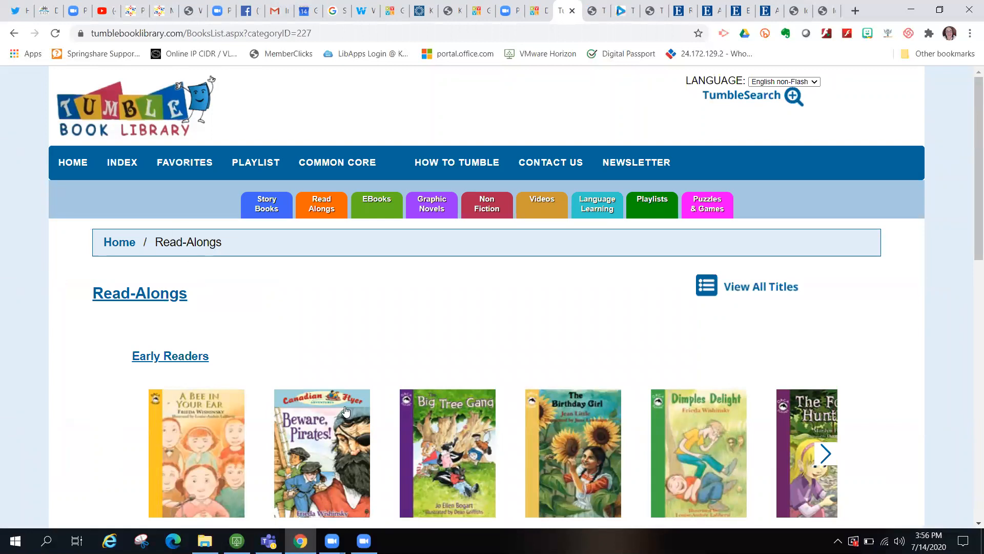
- Scroll to Chapter Books, open Addison Addley and the Trick of the Eye, and view its Quizzes
scroll(444, 410, "down", 1)
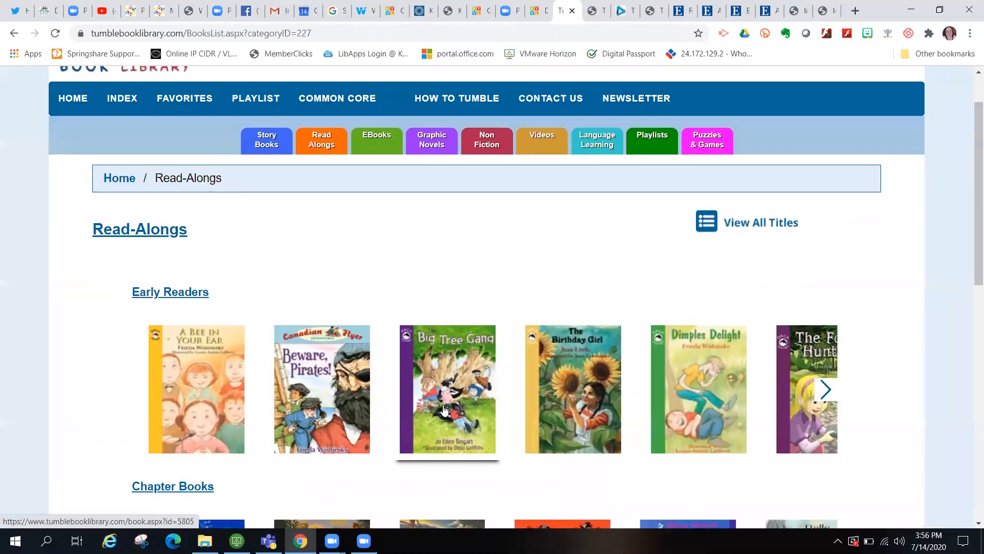
scroll(444, 410, "down", 4)
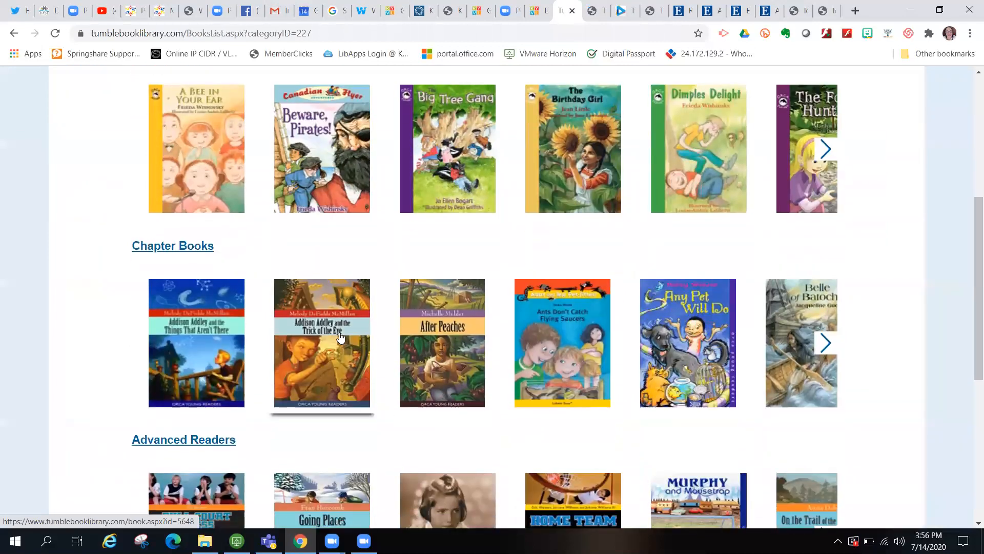
left_click(340, 336)
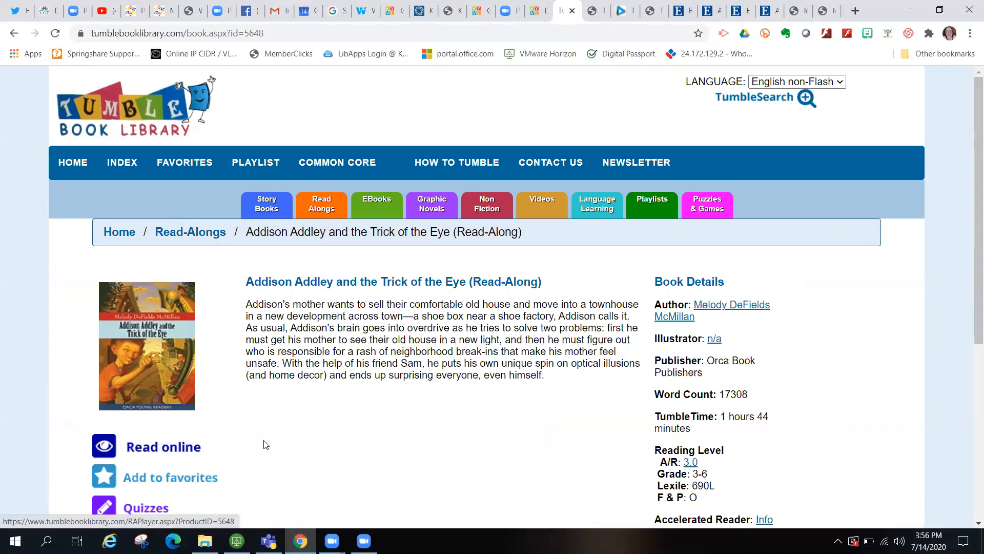
scroll(246, 445, "down", 1)
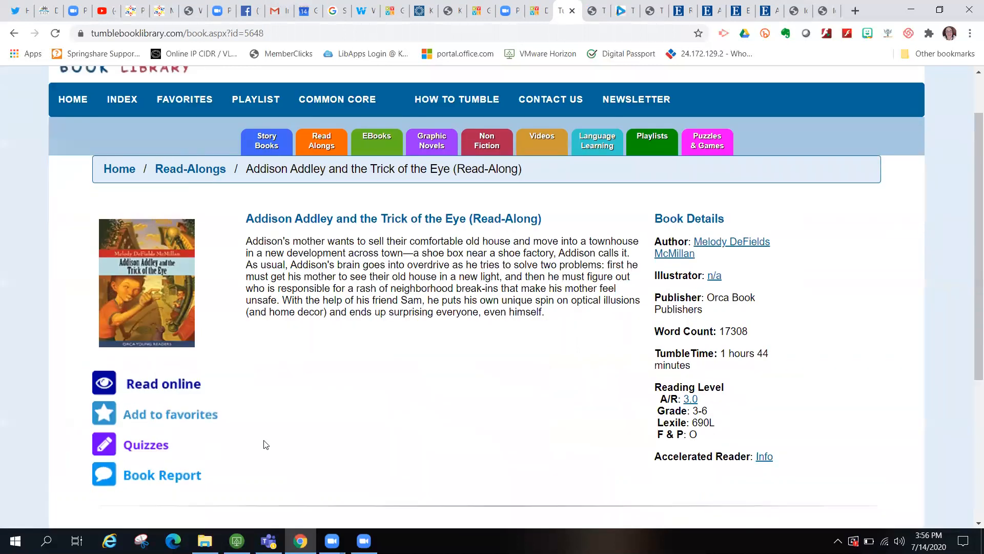
left_click(142, 449)
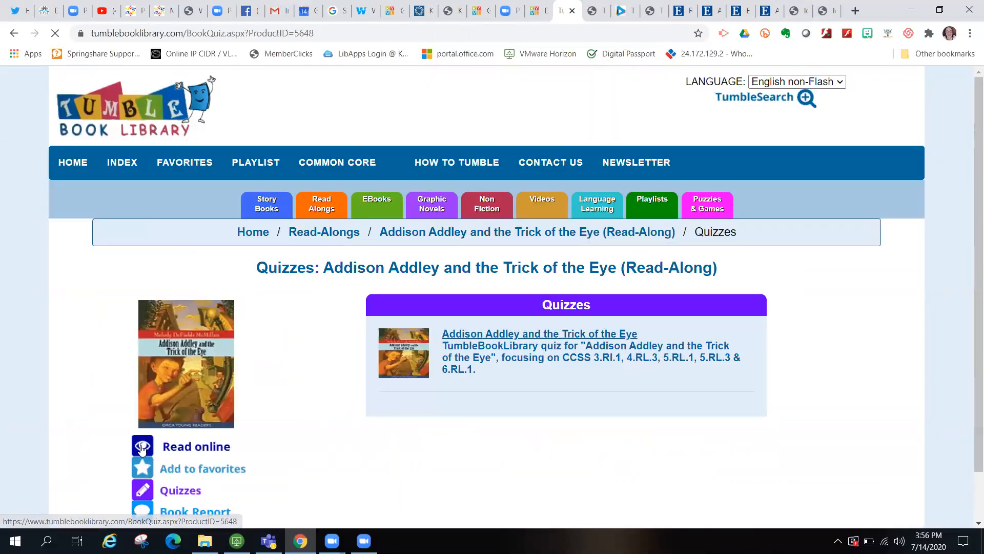
scroll(258, 413, "down", 1)
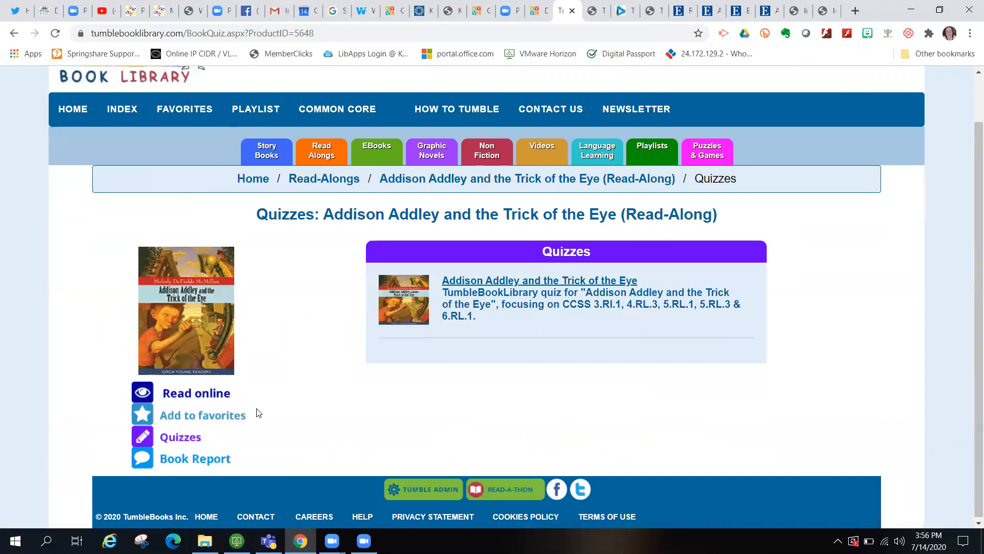
- Open Addison Addley in the online reader and play the narration through to page 3
left_click(186, 397)
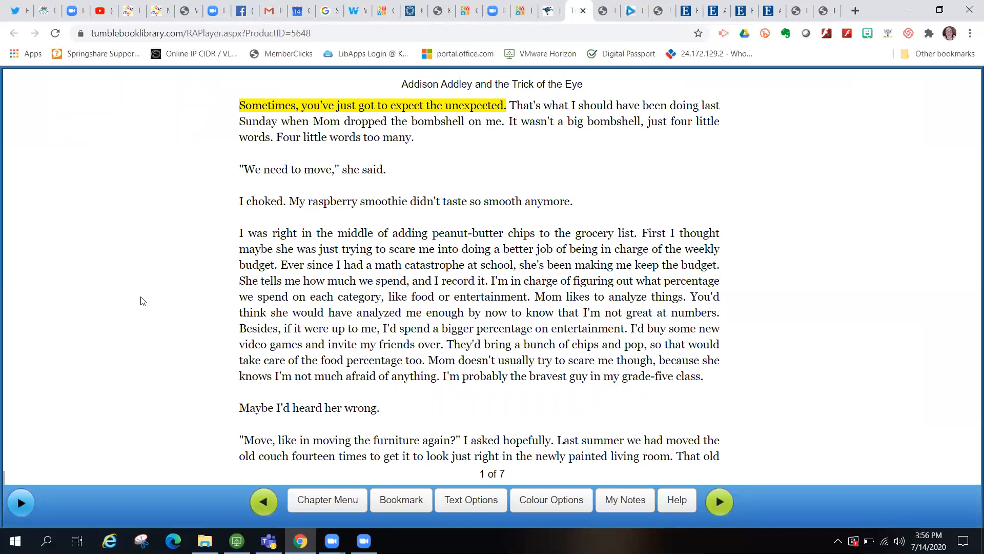
left_click(21, 504)
left_click(720, 502)
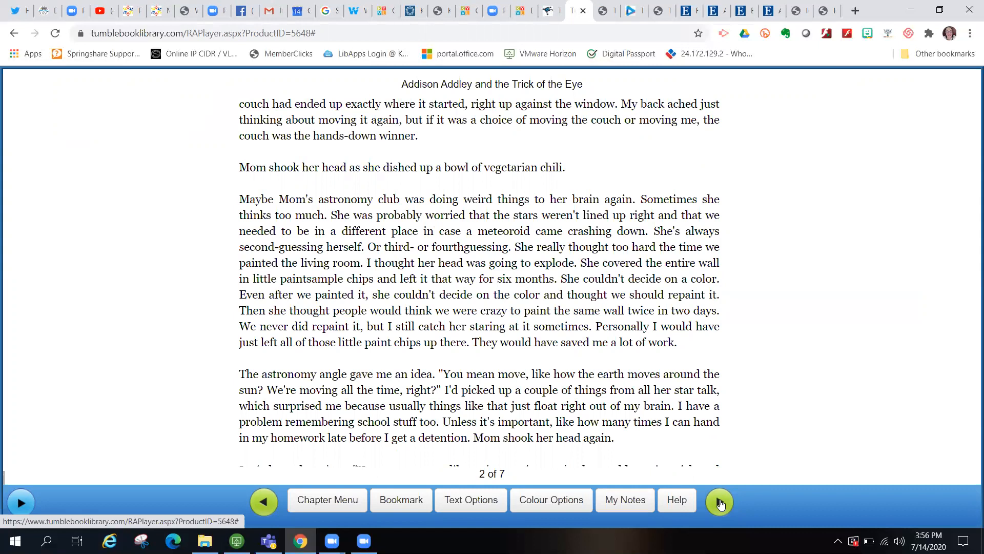
left_click(720, 503)
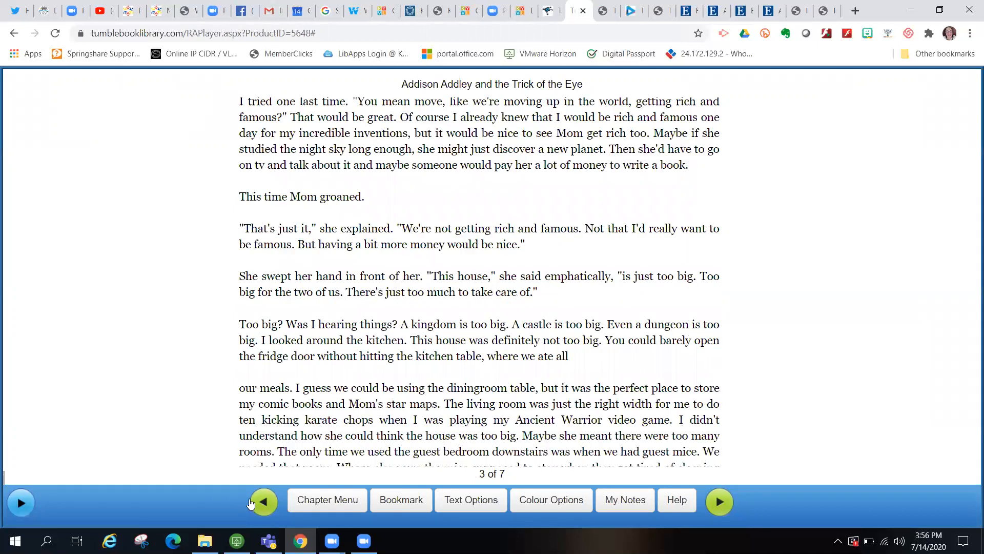
- Go back to page 1, replay and stop the narration, then view Quizzes and open EBooks
left_click(264, 508)
left_click(264, 507)
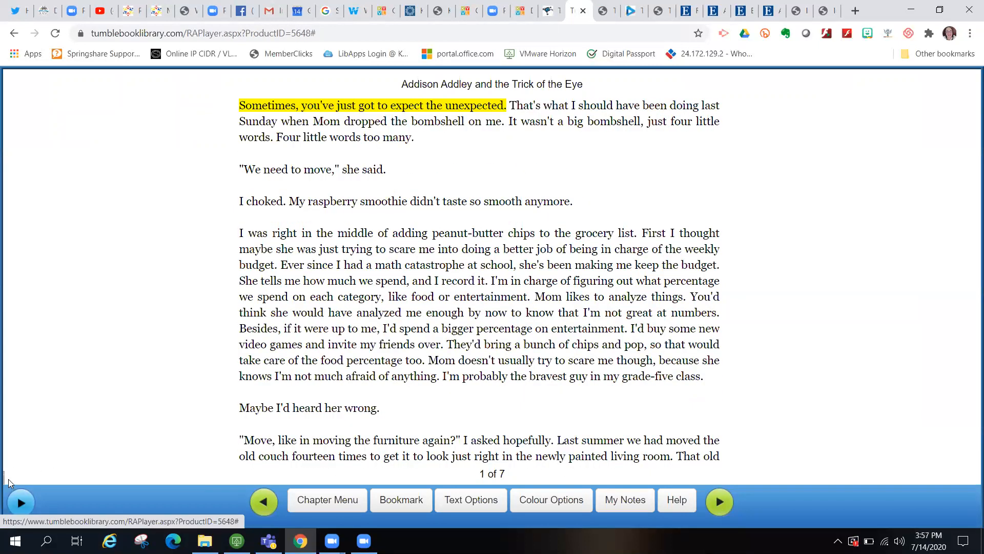
left_click(21, 502)
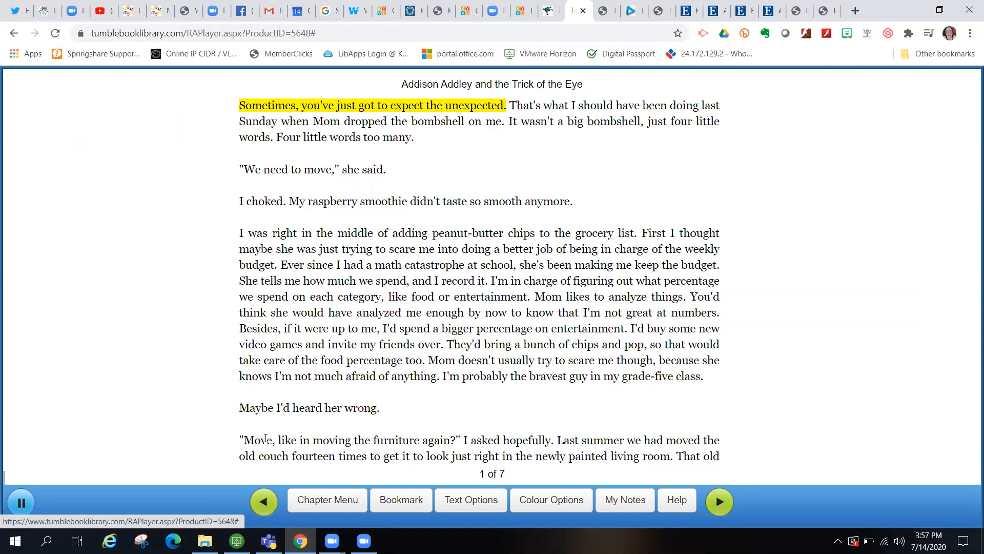
left_click(20, 502)
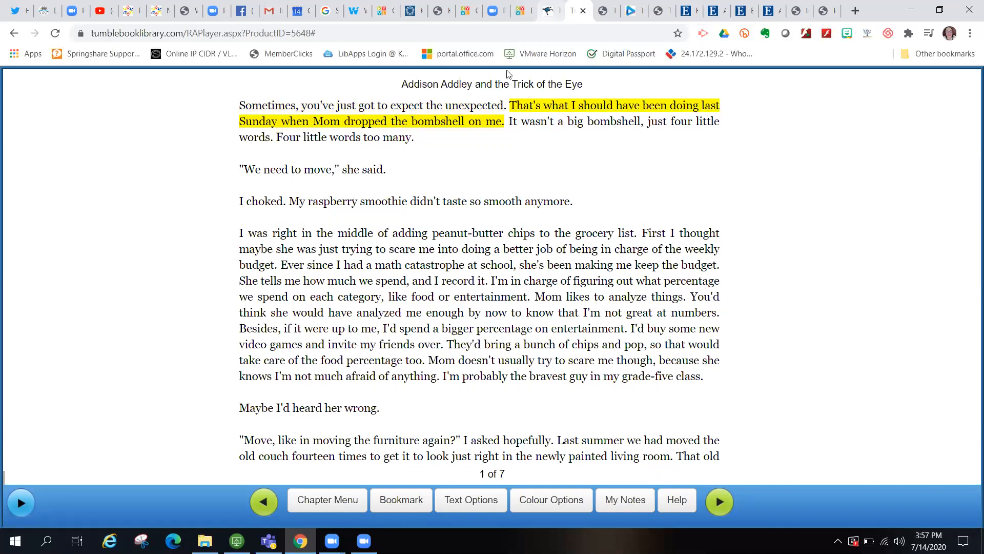
left_click(549, 11)
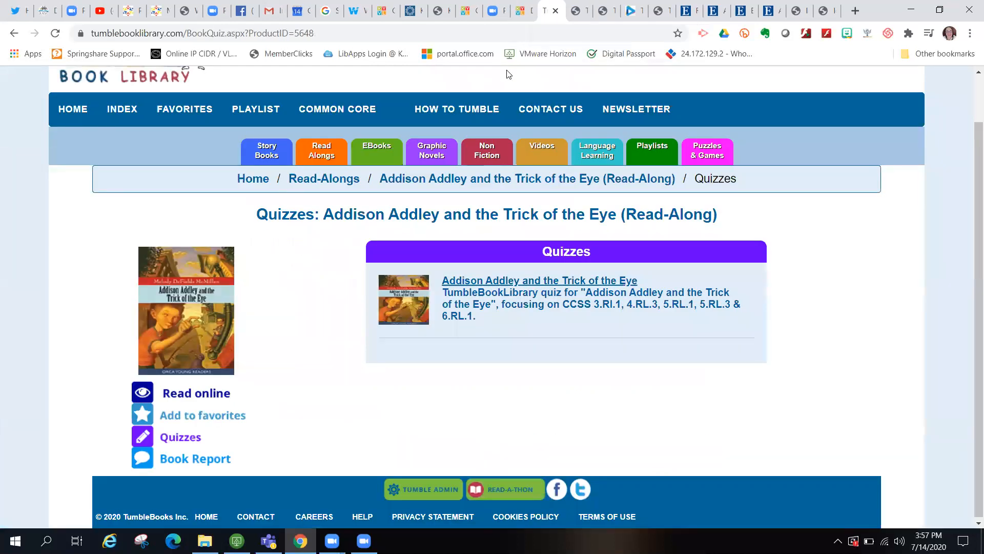
left_click(375, 154)
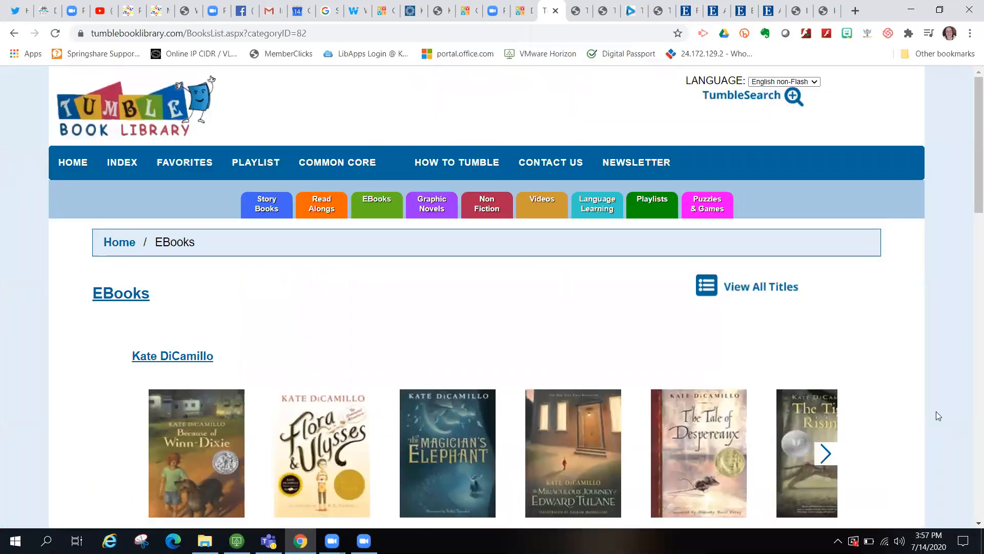
- Expand the Kate DiCamillo row, open Miraculous Journey of Edward Tulane's details, and start a book report
scroll(933, 416, "down", 4)
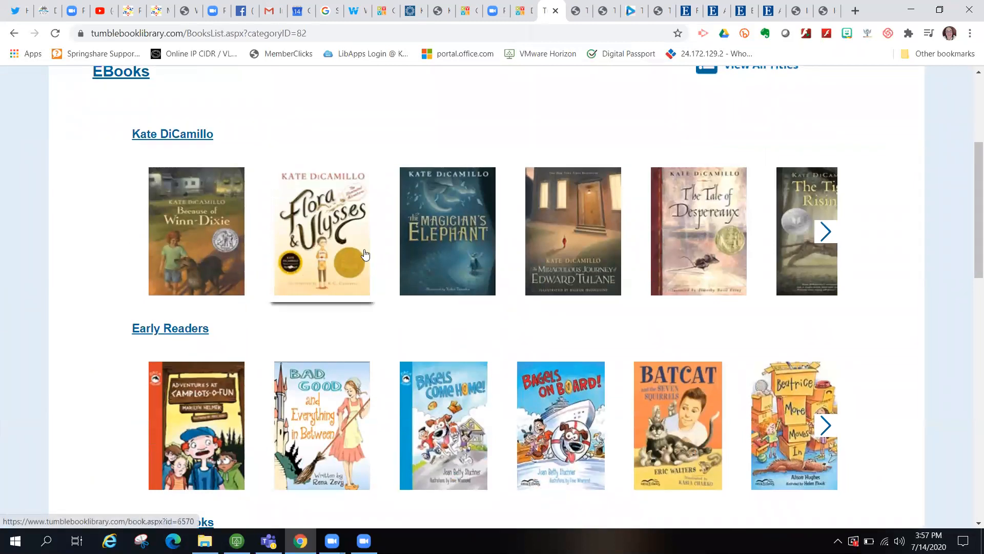
left_click(825, 231)
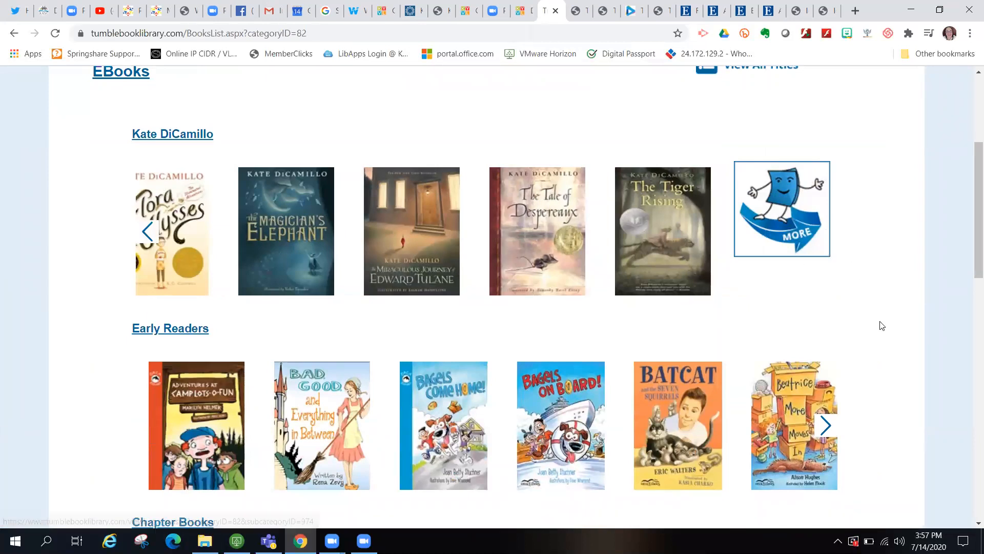
scroll(881, 325, "down", 5)
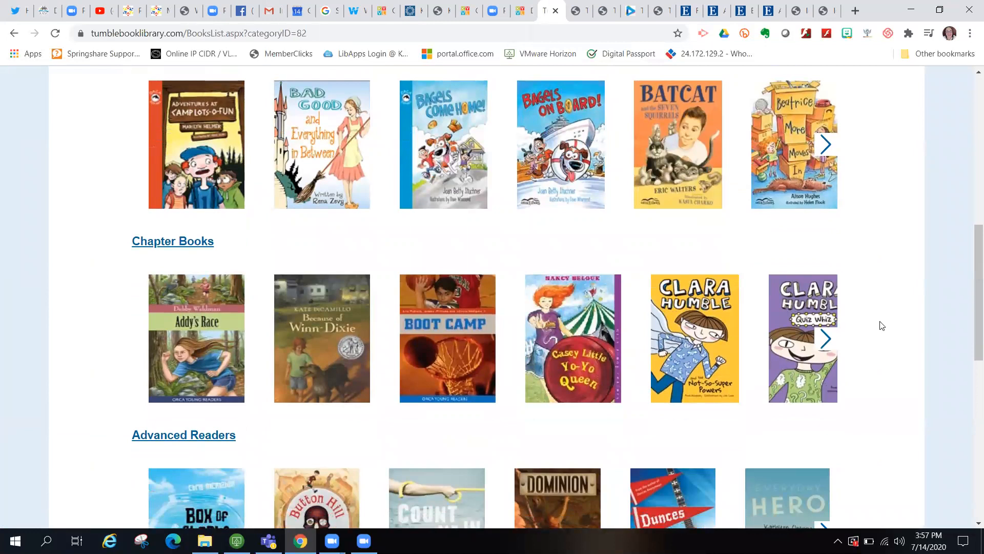
scroll(881, 325, "down", 1)
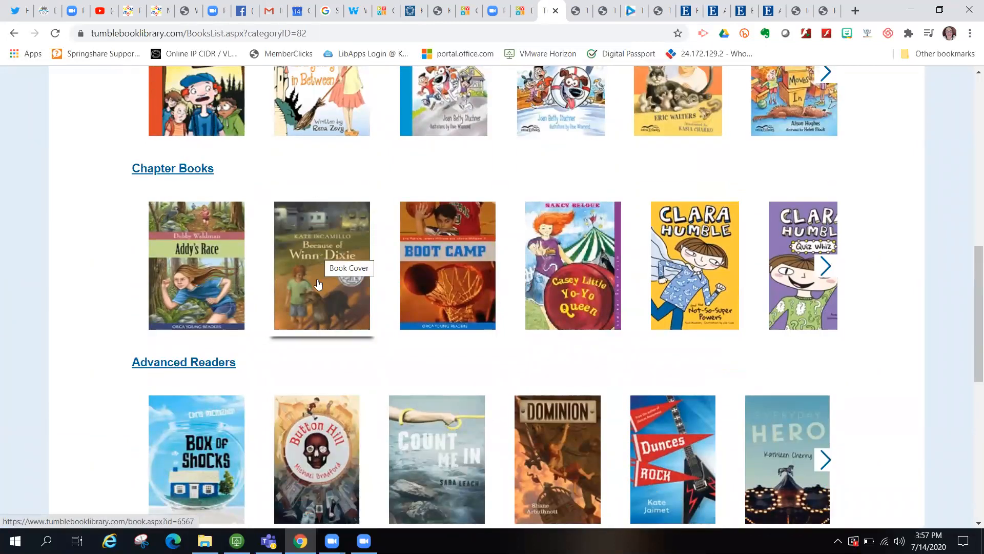
scroll(322, 310, "down", 7)
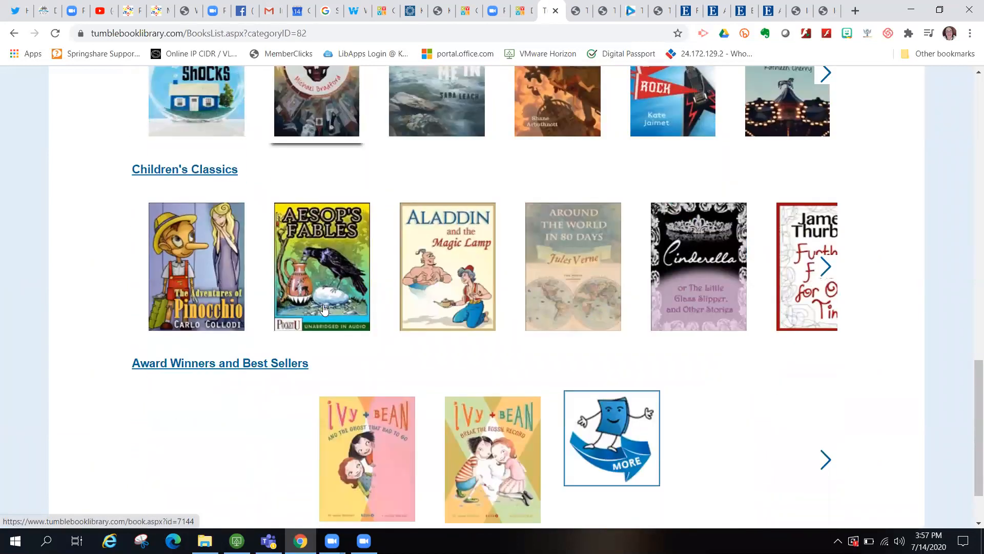
scroll(323, 307, "up", 20)
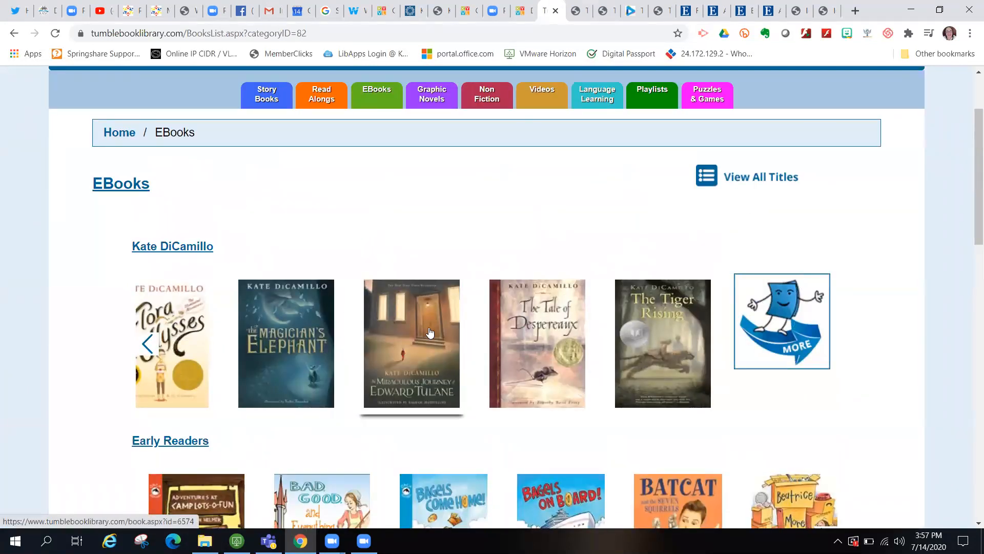
left_click(430, 334)
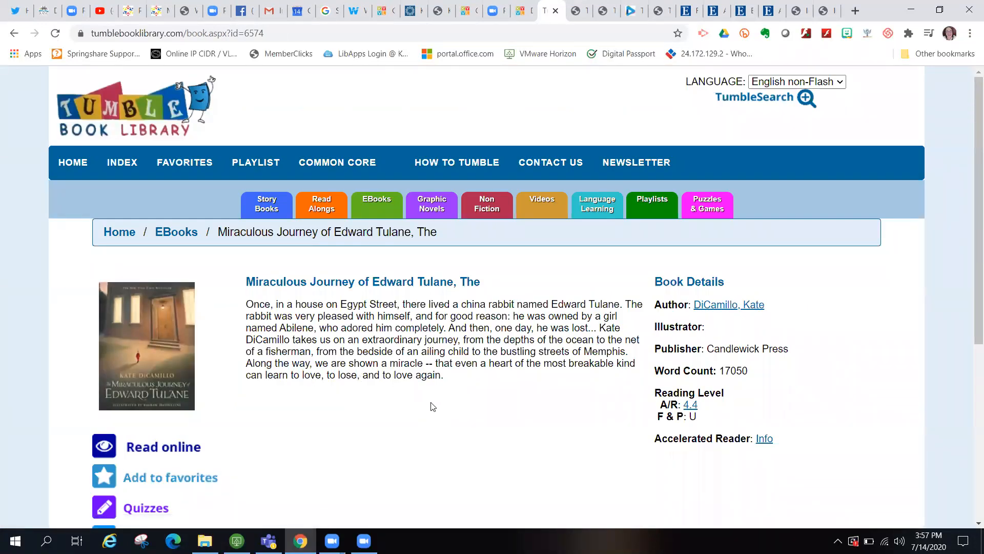
scroll(432, 402, "down", 2)
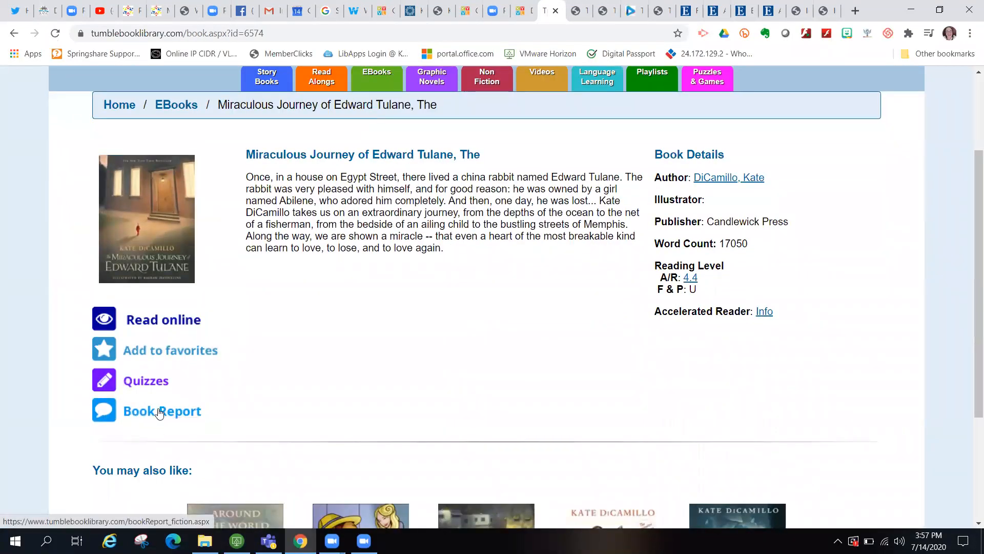
left_click(160, 413)
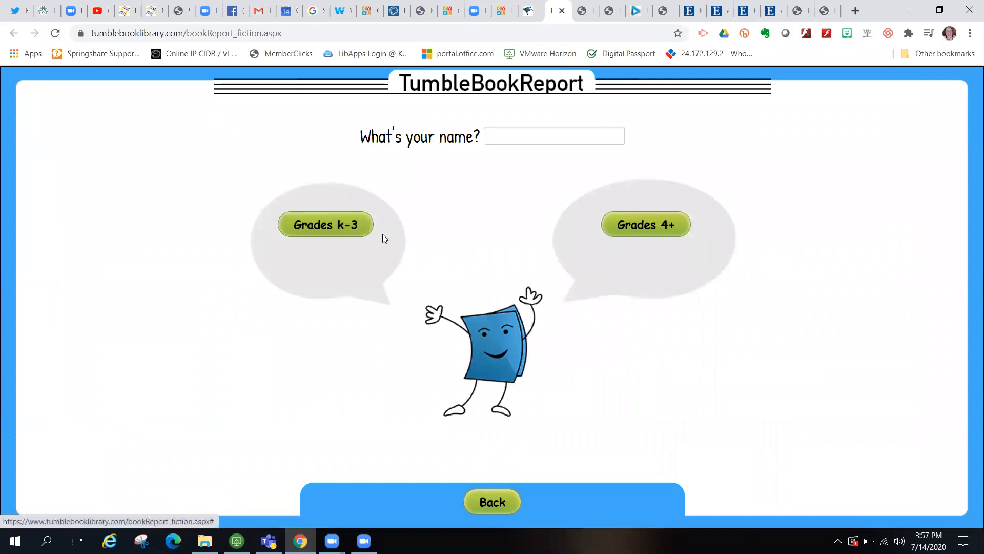
left_click(681, 233)
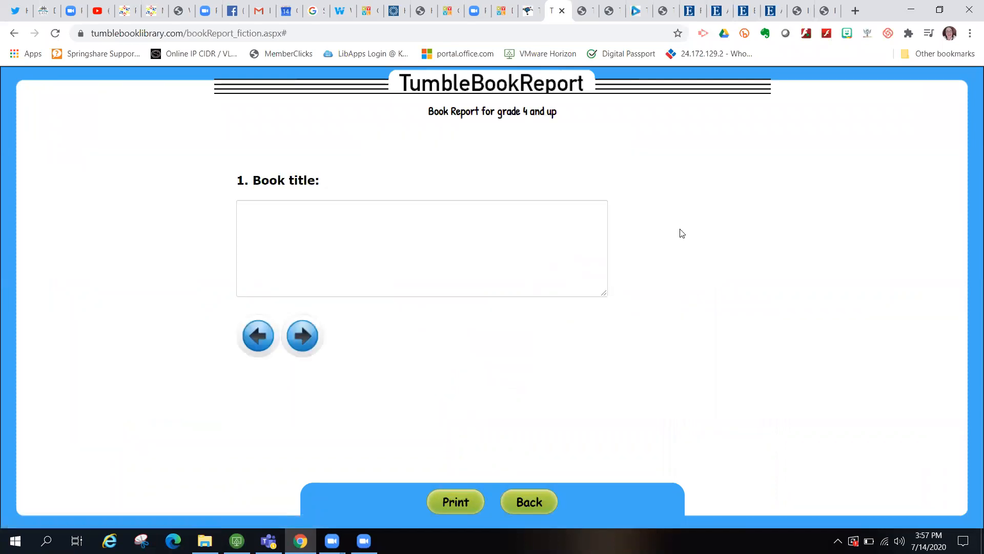
left_click(454, 235)
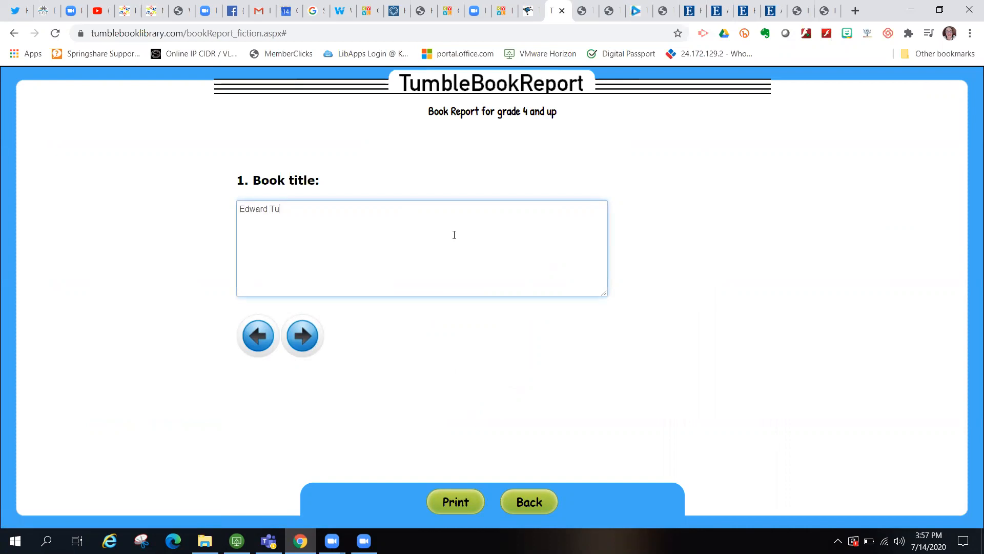
left_click(296, 347)
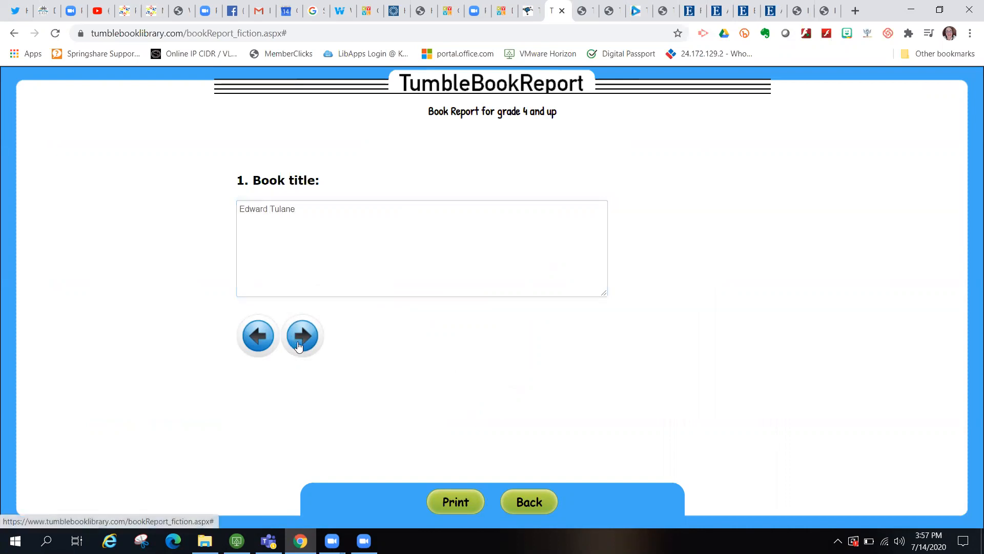
left_click(307, 281)
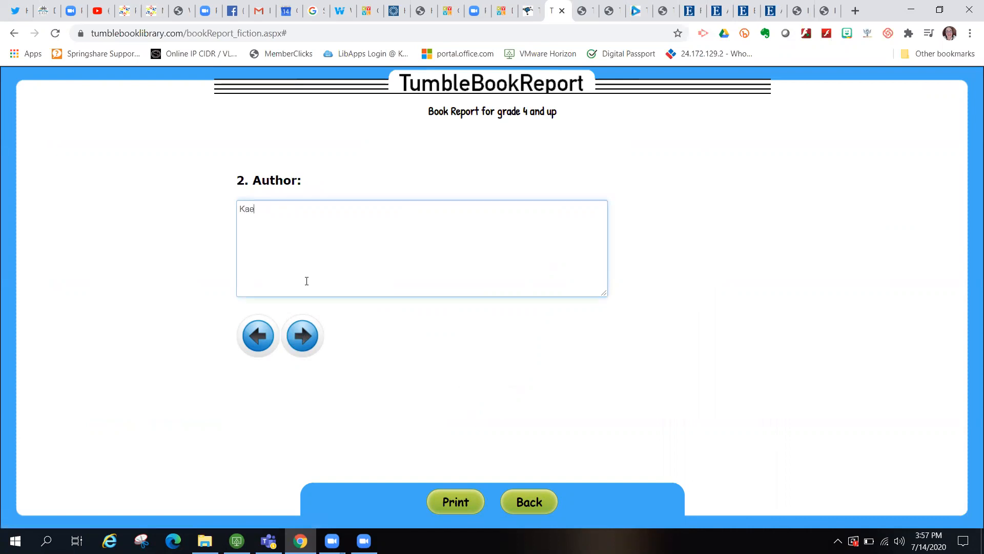
left_click(299, 329)
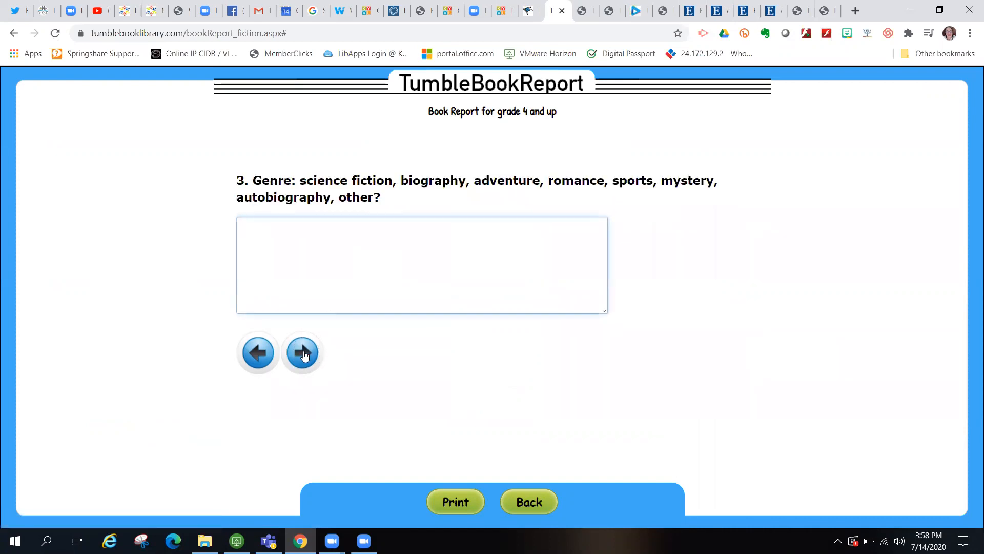
left_click(302, 353)
left_click(304, 352)
left_click(303, 353)
left_click(304, 352)
left_click(304, 353)
left_click(303, 353)
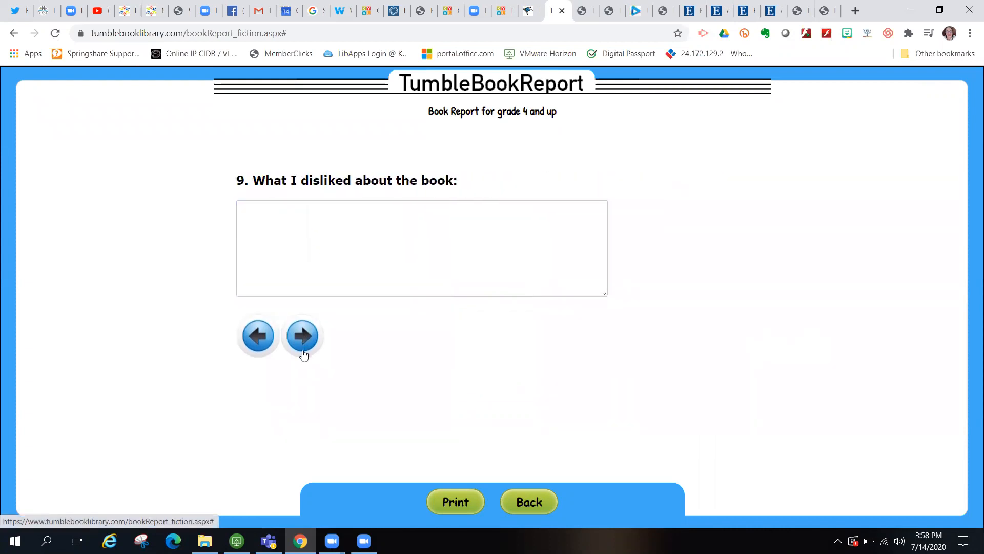
left_click(302, 338)
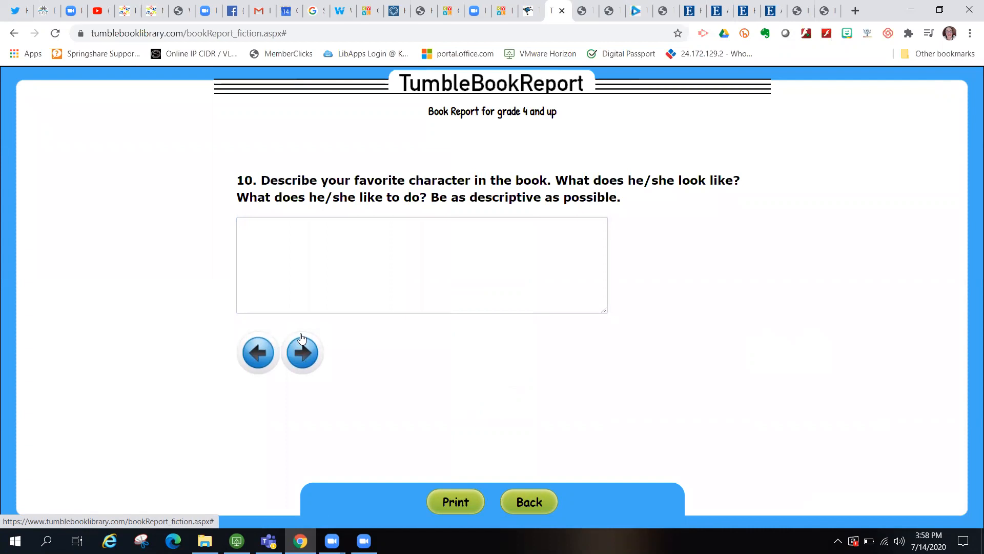
left_click(462, 501)
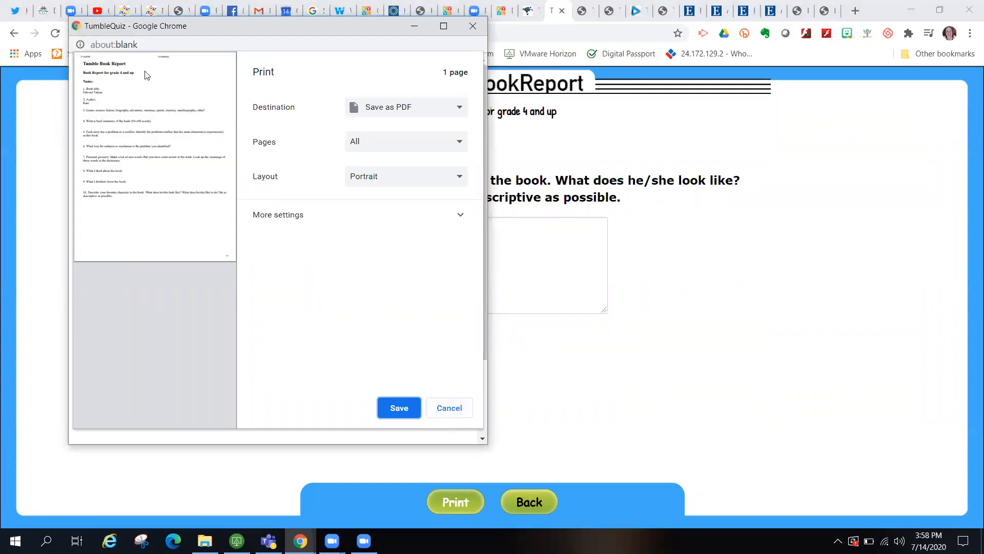
left_click(455, 408)
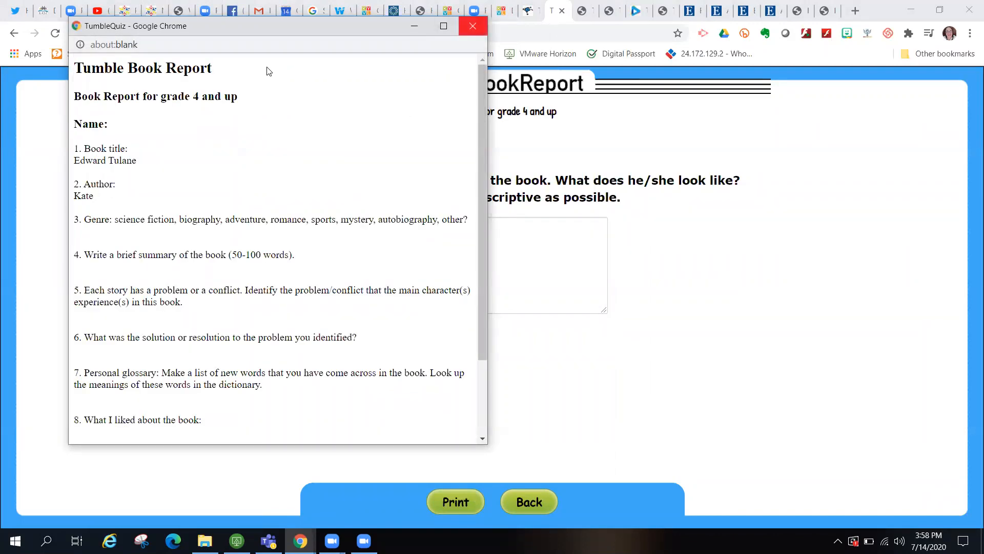
left_click(473, 25)
key("ctrl+w")
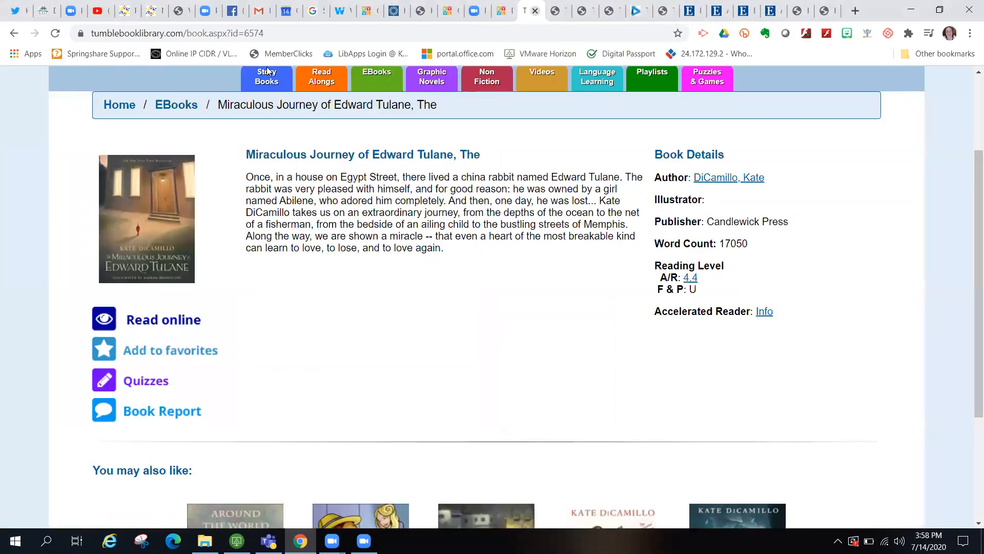
scroll(542, 308, "down", 2)
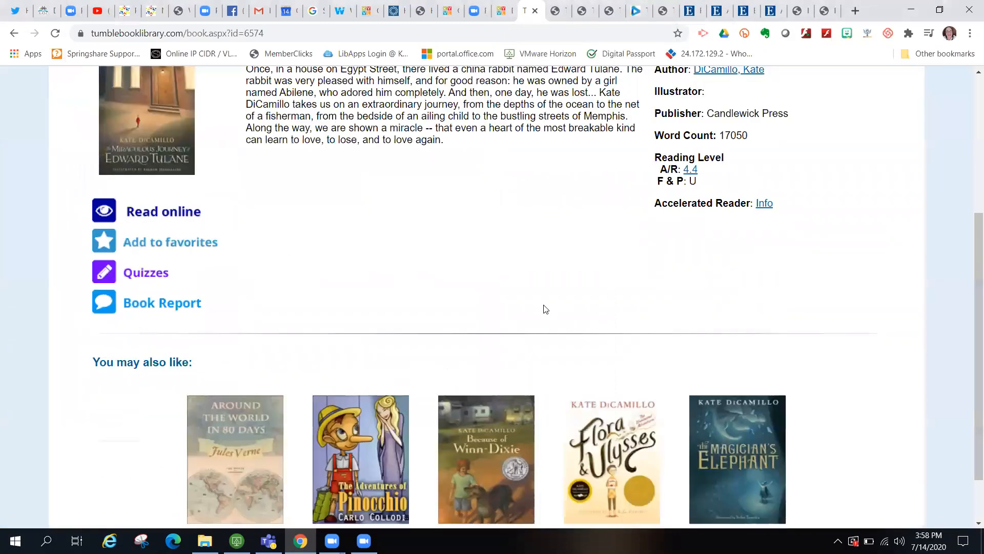
scroll(542, 307, "up", 3)
left_click(436, 137)
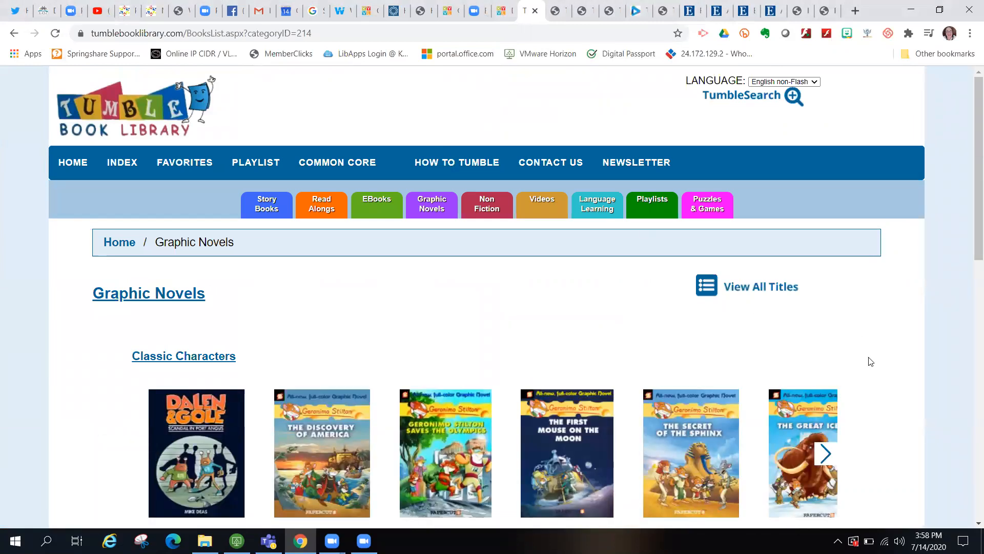
- Open the Dalen & Gole: Scandal in Port Angus graphic novel and read it online
scroll(870, 361, "down", 2)
scroll(870, 360, "down", 2)
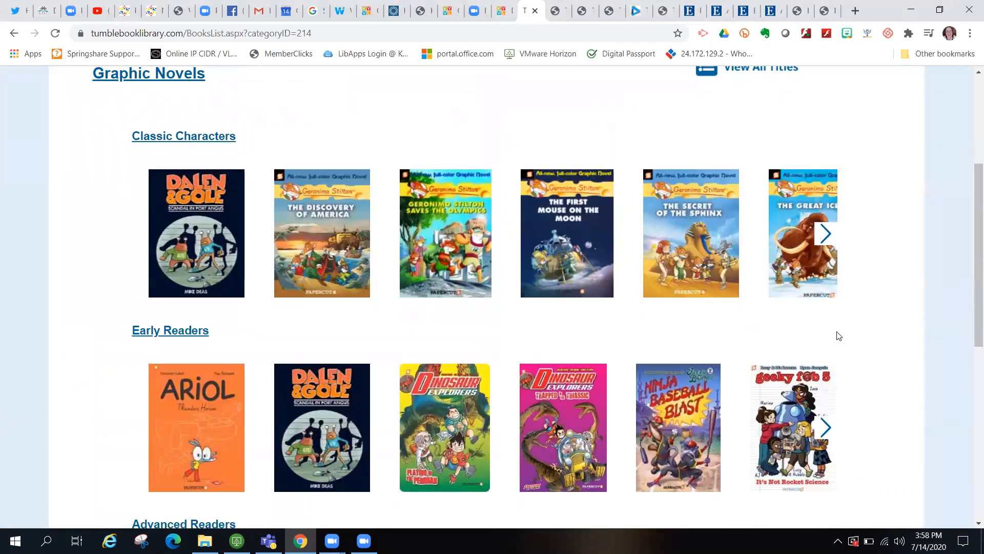
left_click(312, 410)
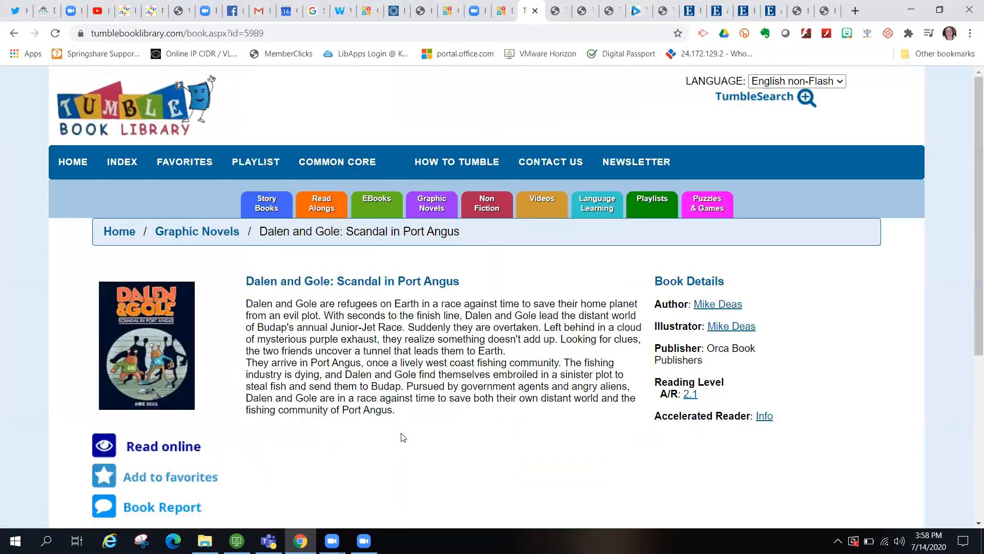
scroll(402, 437, "down", 2)
left_click(162, 348)
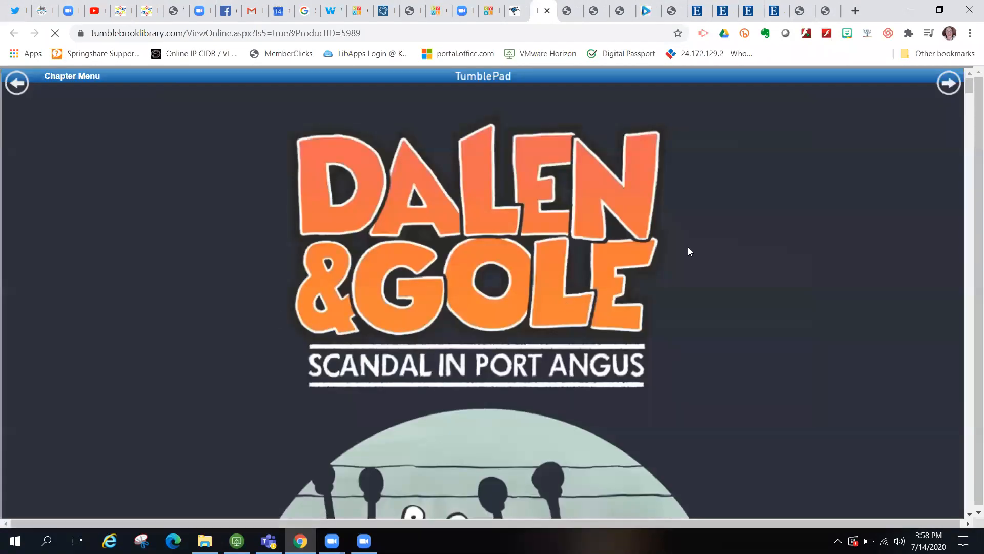
- Page the graphic novel to Chapter 2, return to the title page, then switch back to the library tab
scroll(704, 244, "down", 10)
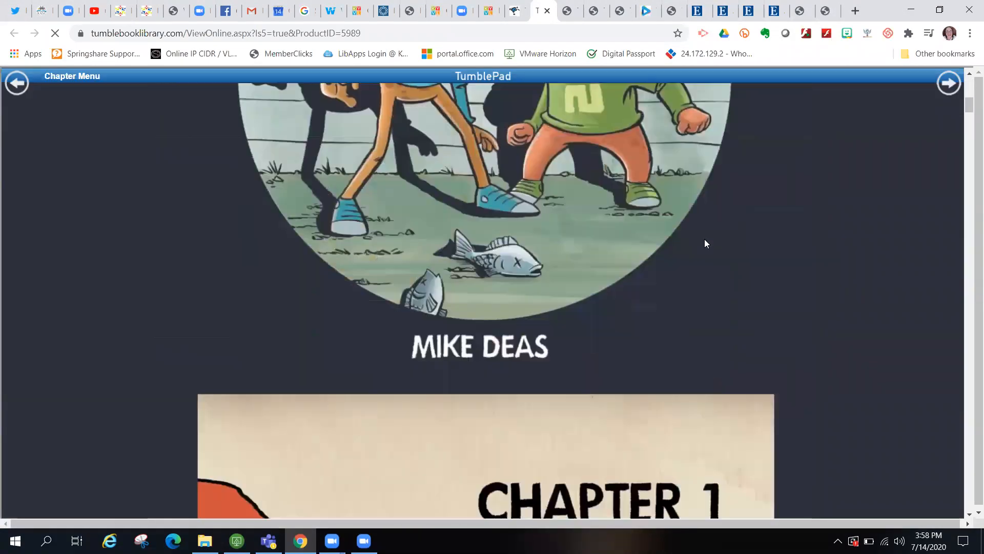
scroll(704, 241, "down", 14)
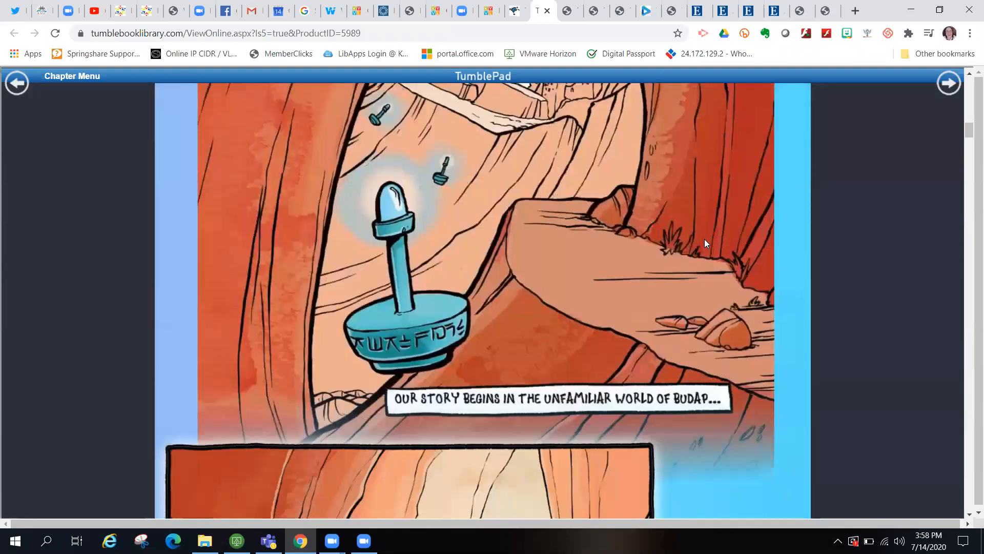
scroll(704, 243, "down", 7)
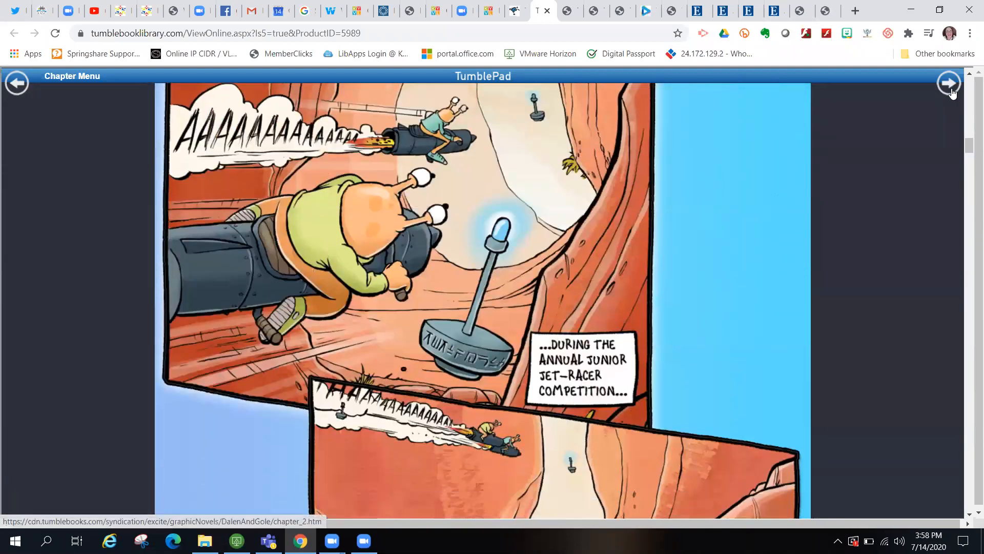
left_click(949, 83)
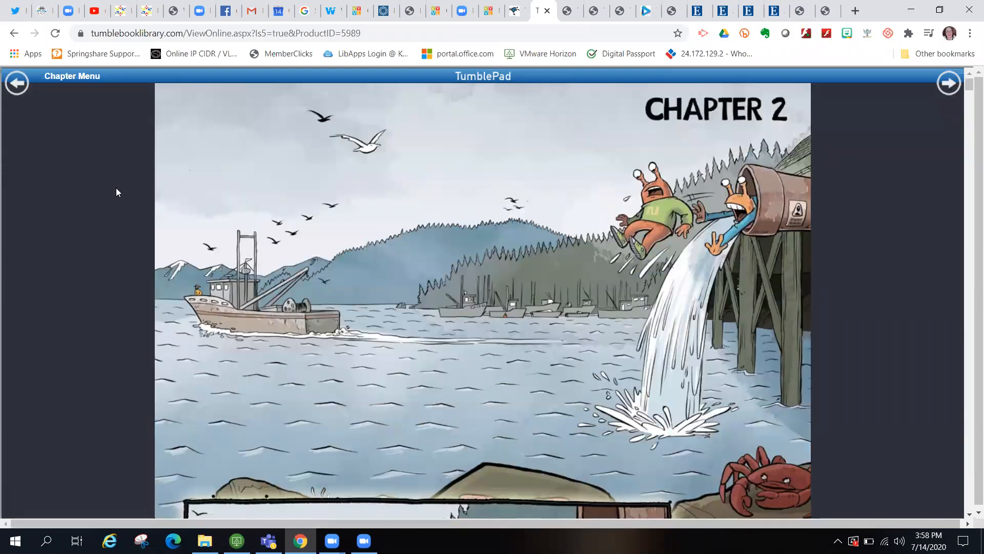
left_click(191, 167)
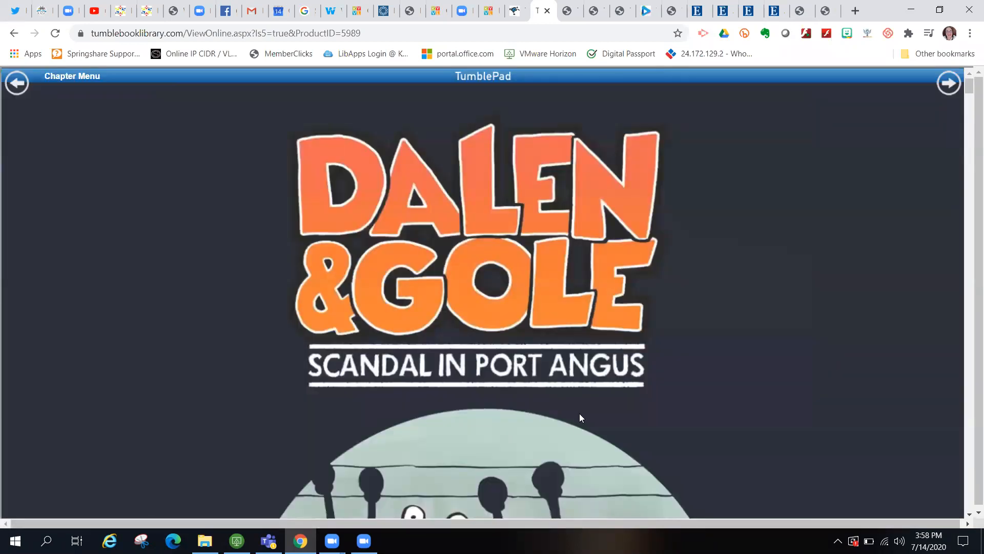
scroll(581, 428, "down", 5)
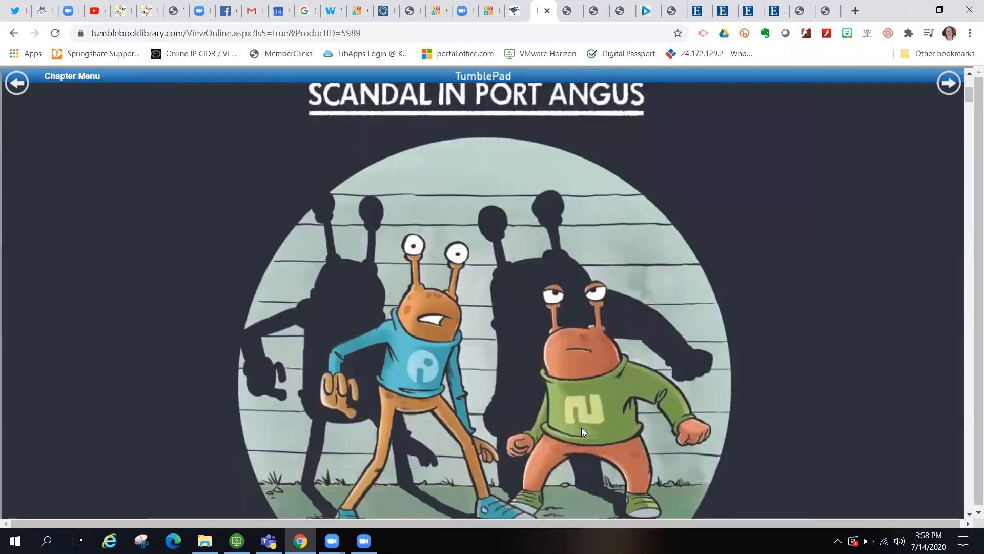
scroll(581, 430, "up", 5)
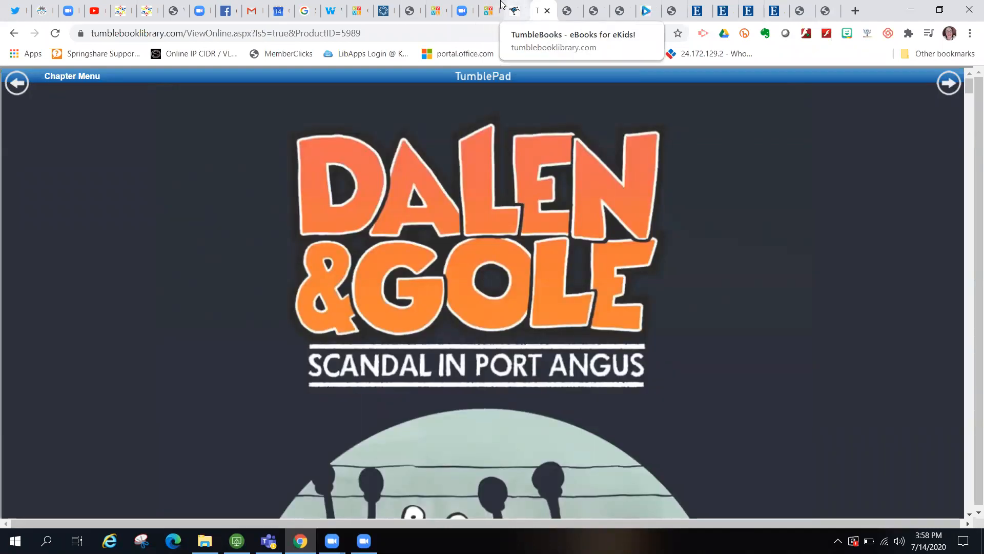
left_click(515, 10)
- In Non Fiction, scroll to Insects and open the Butterfly is Patient, A book page
left_click(488, 105)
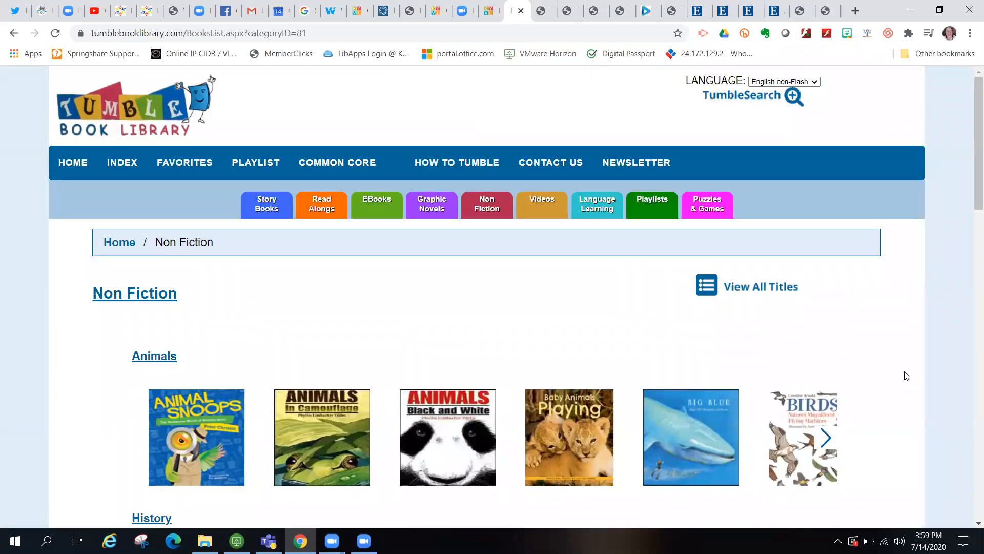
scroll(906, 377, "down", 2)
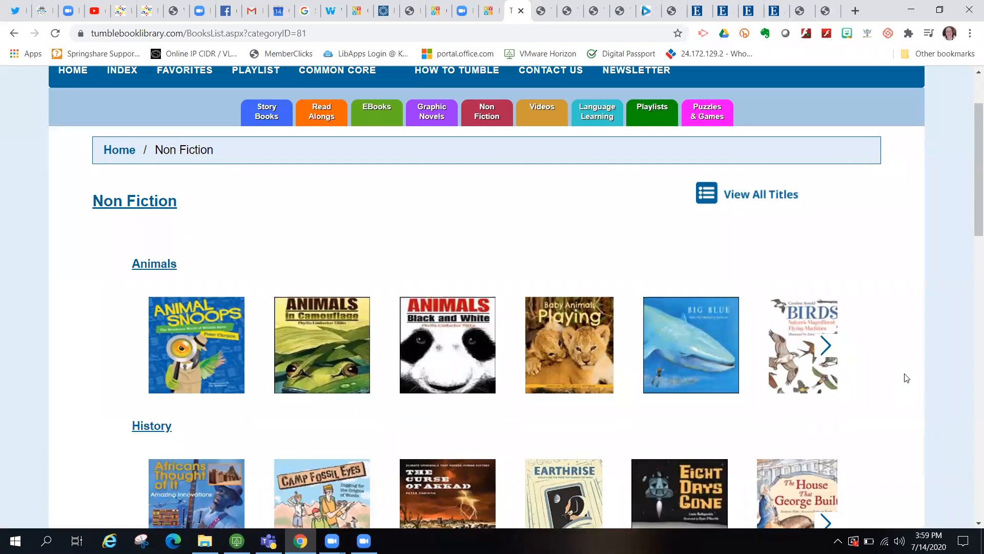
scroll(906, 378, "down", 6)
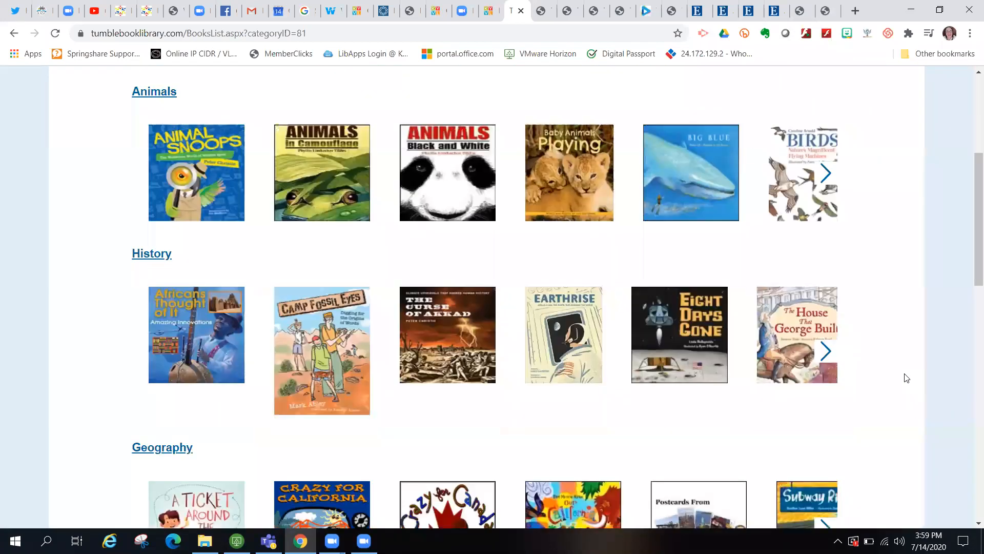
scroll(906, 377, "down", 10)
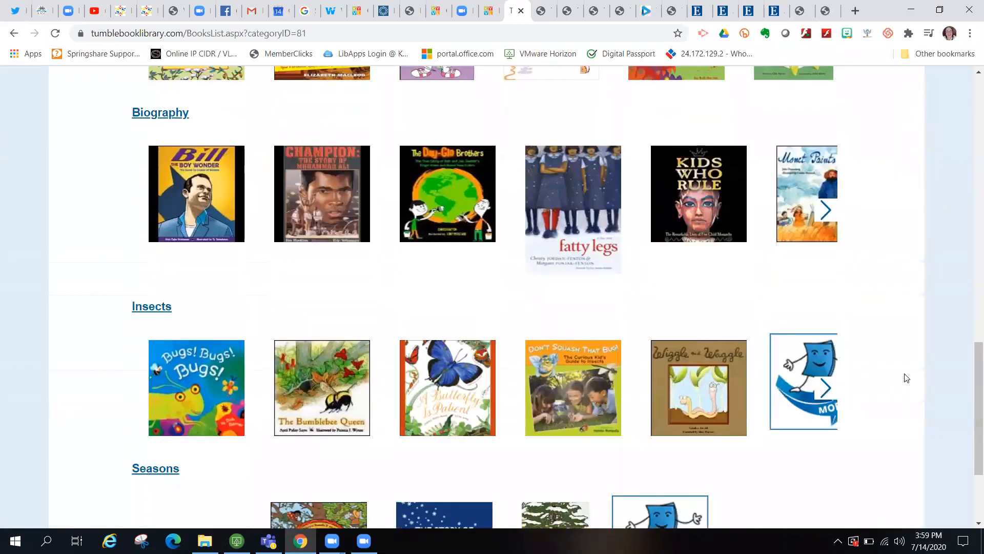
left_click(461, 354)
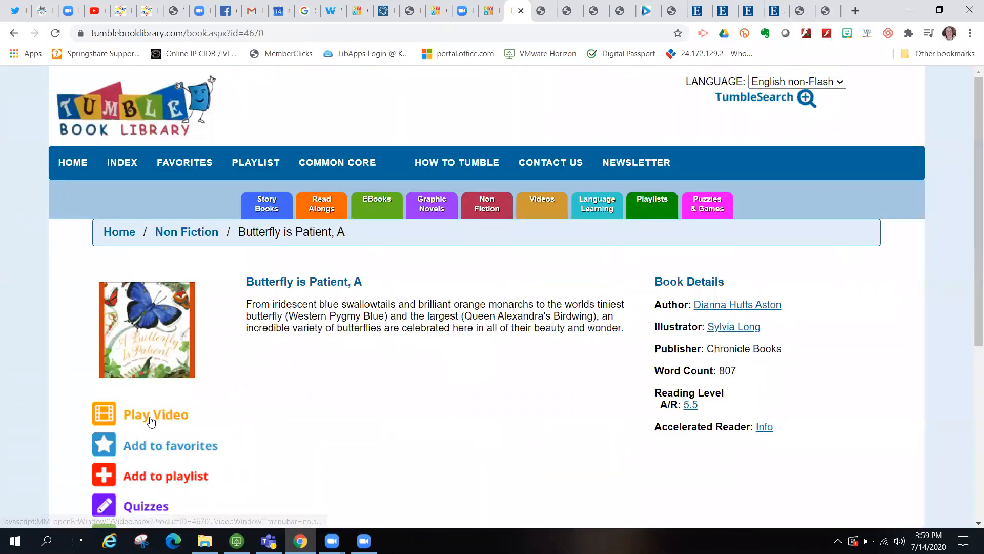
- Play the book's video, close it, and return to the Non Fiction list
left_click(149, 416)
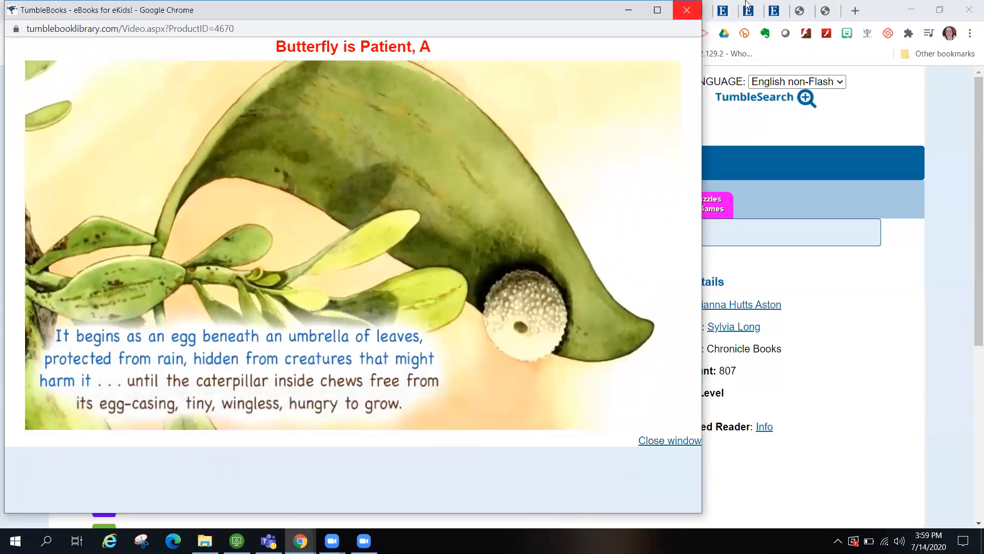
left_click(686, 9)
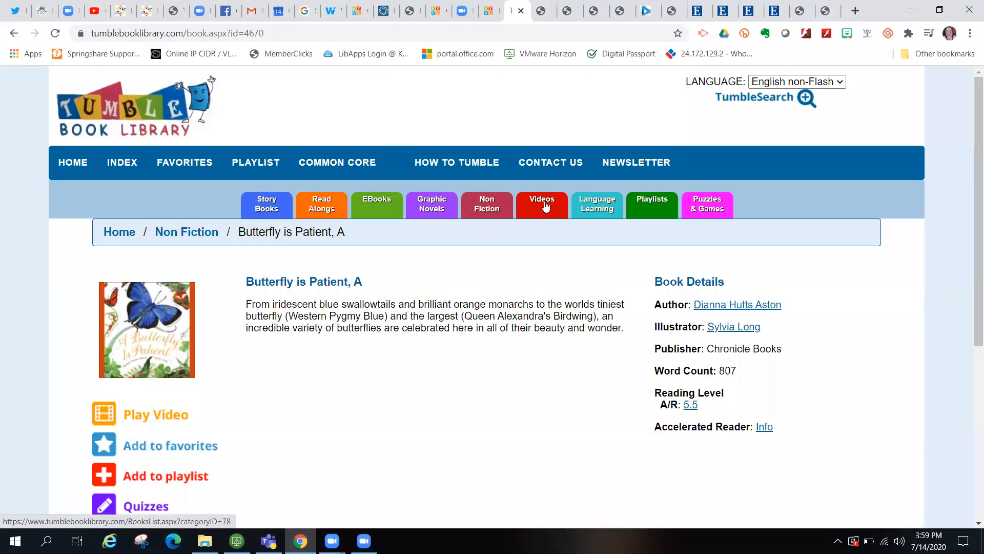
left_click(485, 206)
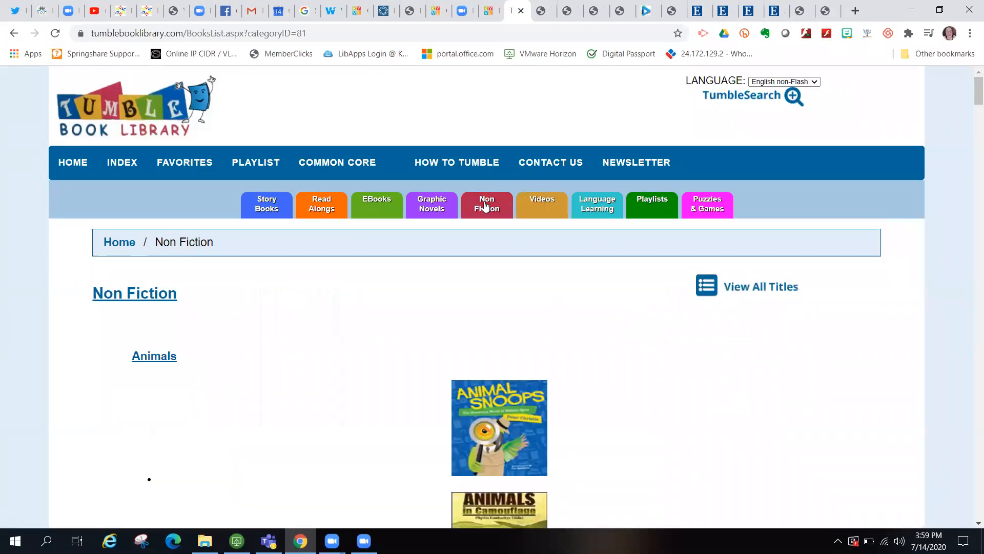
- Open Animal Snoops from the Animals row, read online to Page 1, then return to the details tab
left_click(432, 467)
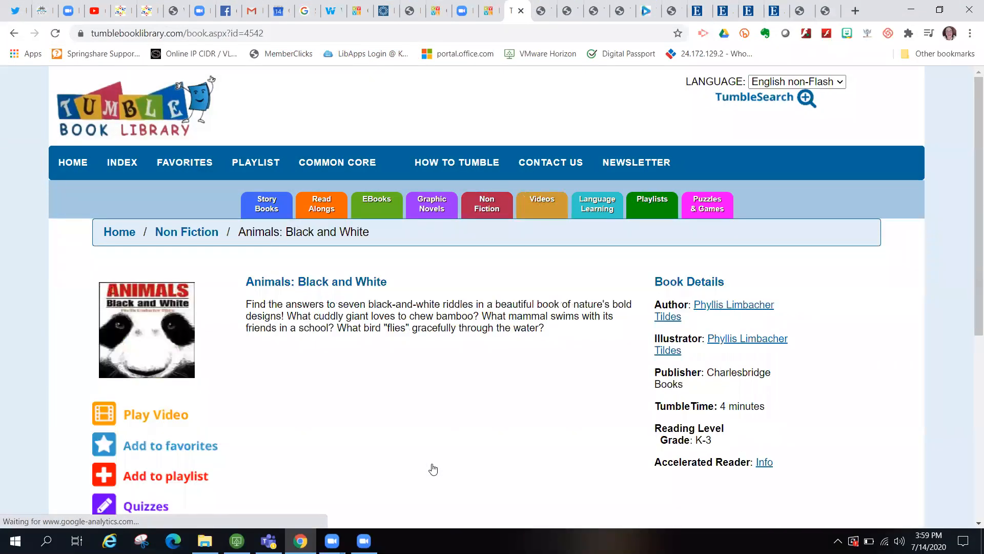
left_click(14, 33)
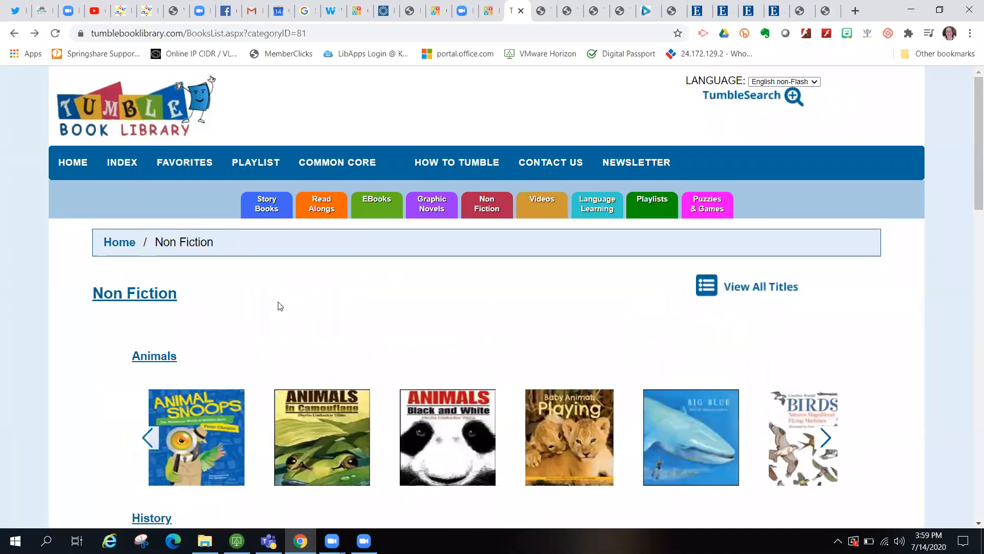
left_click(195, 426)
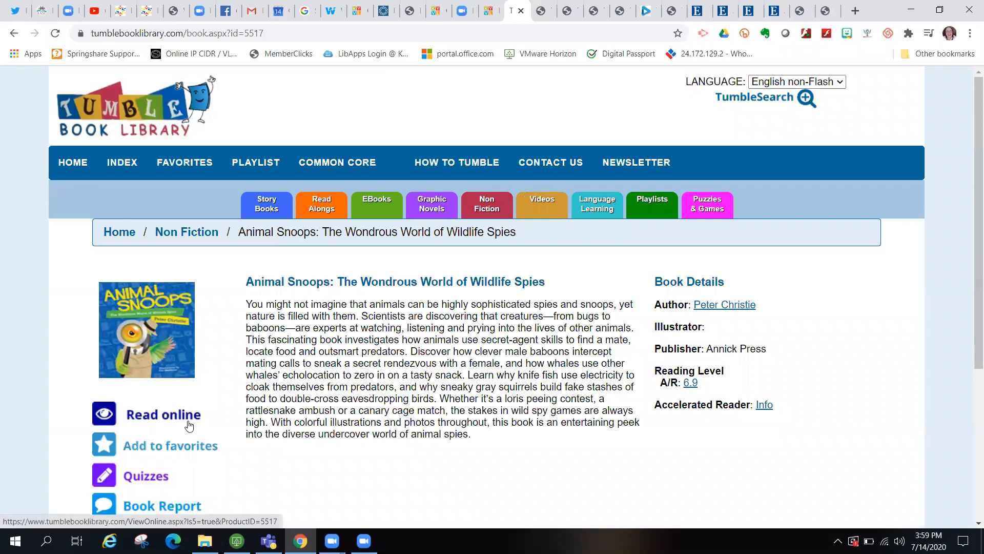
left_click(195, 425)
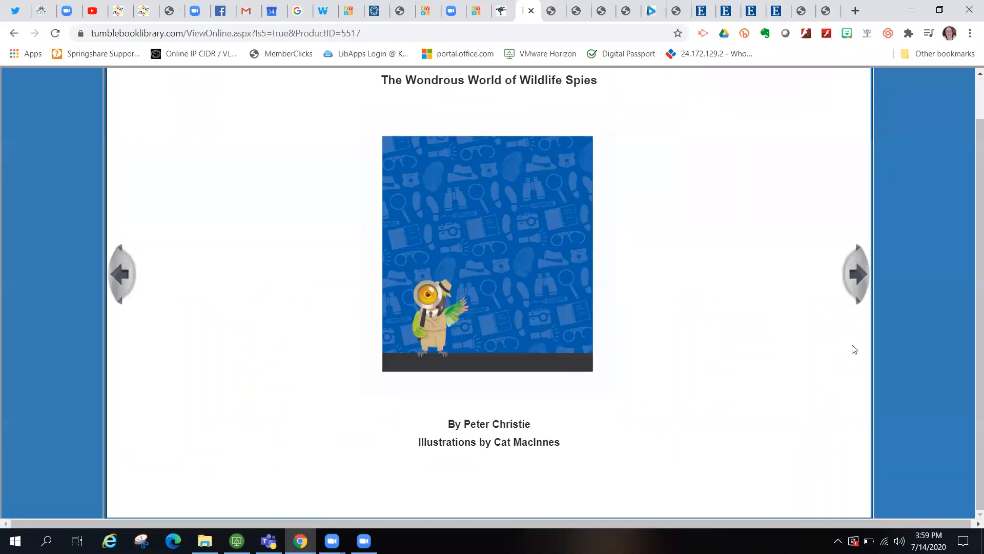
left_click(858, 286)
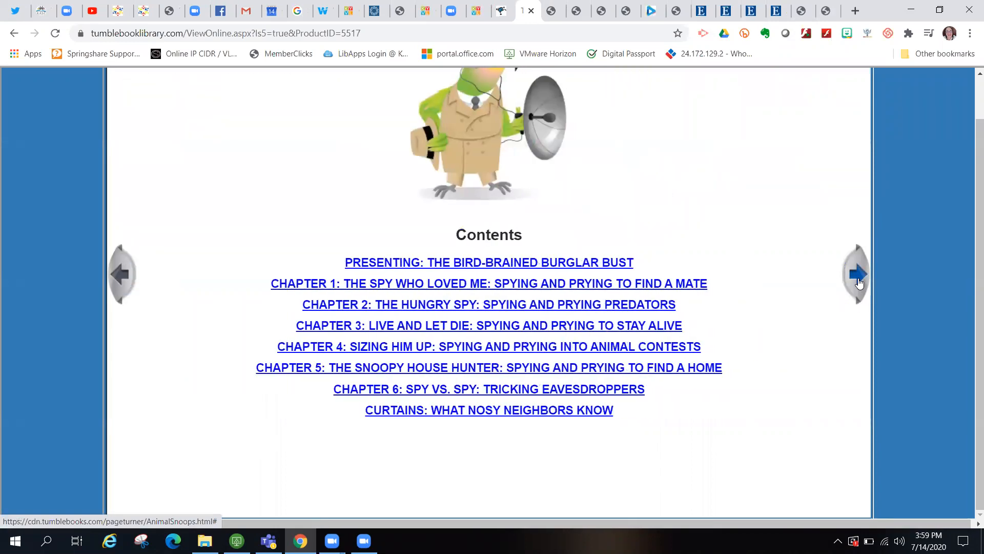
left_click(859, 284)
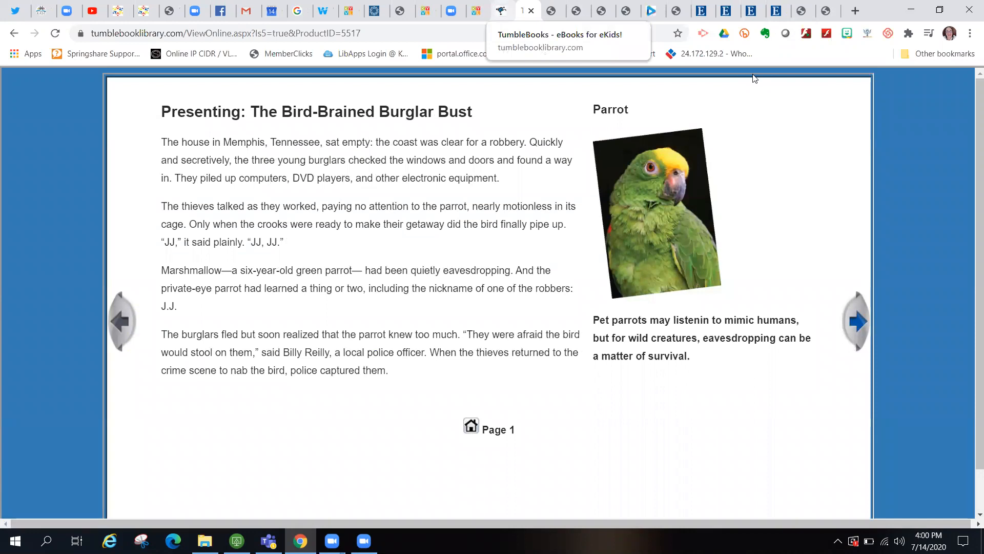
left_click(501, 11)
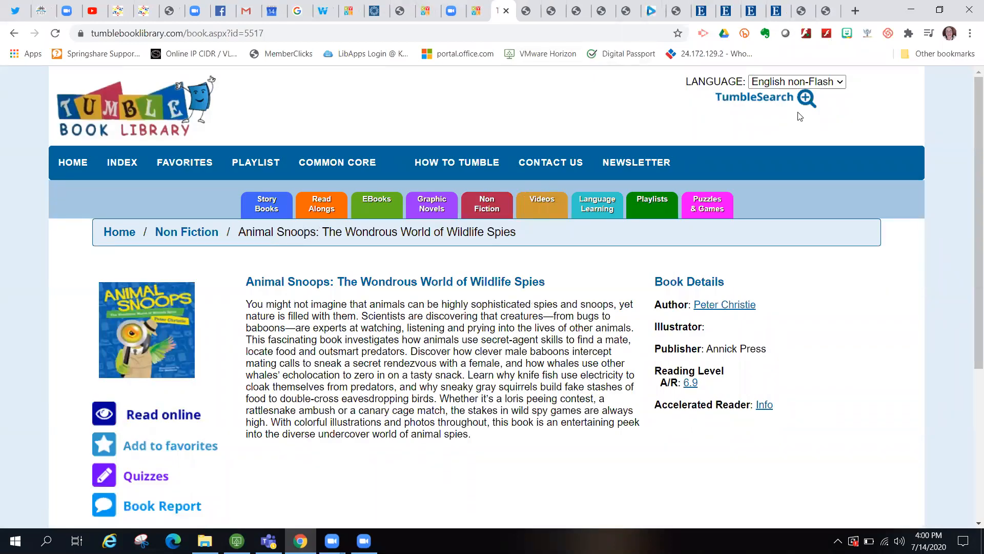
- Scroll Playlists from the Under 10 Minutes group down to the Bilingual Playlists and English rows
left_click(652, 208)
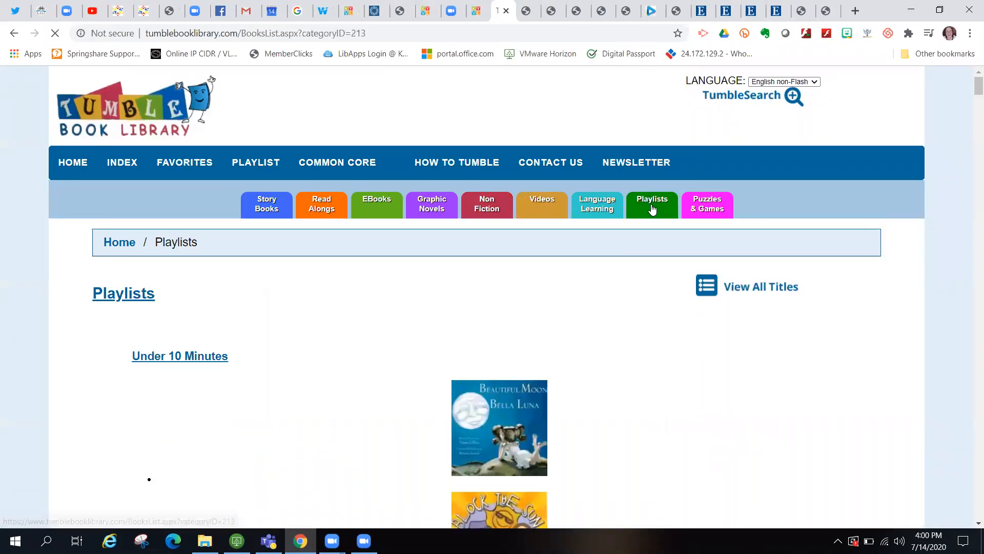
scroll(855, 357, "down", 2)
scroll(856, 357, "down", 3)
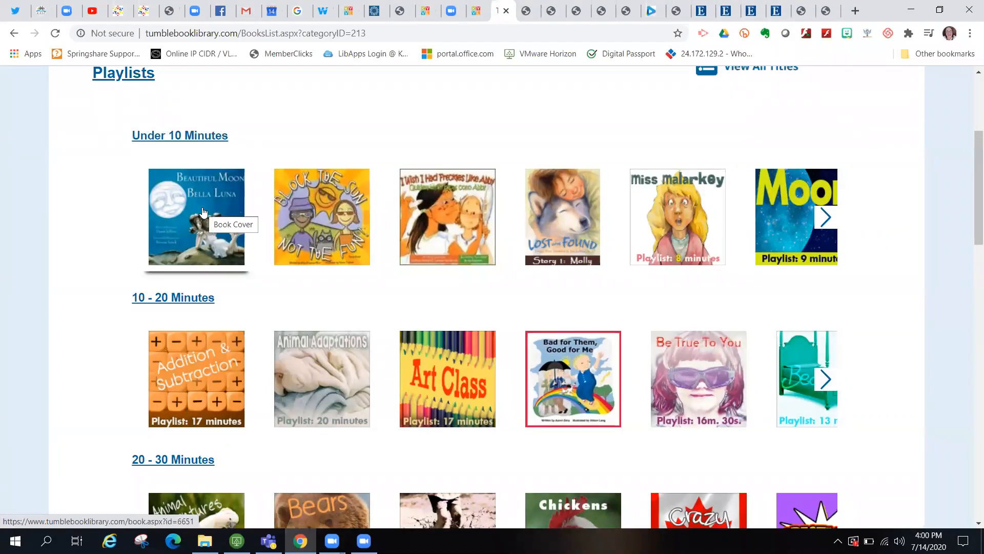
scroll(259, 379, "down", 3)
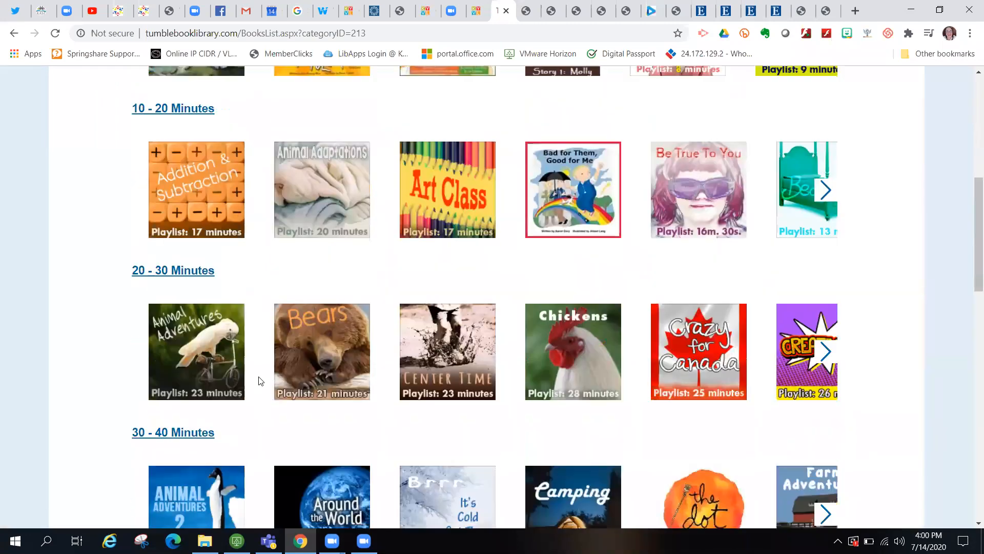
scroll(297, 395, "down", 3)
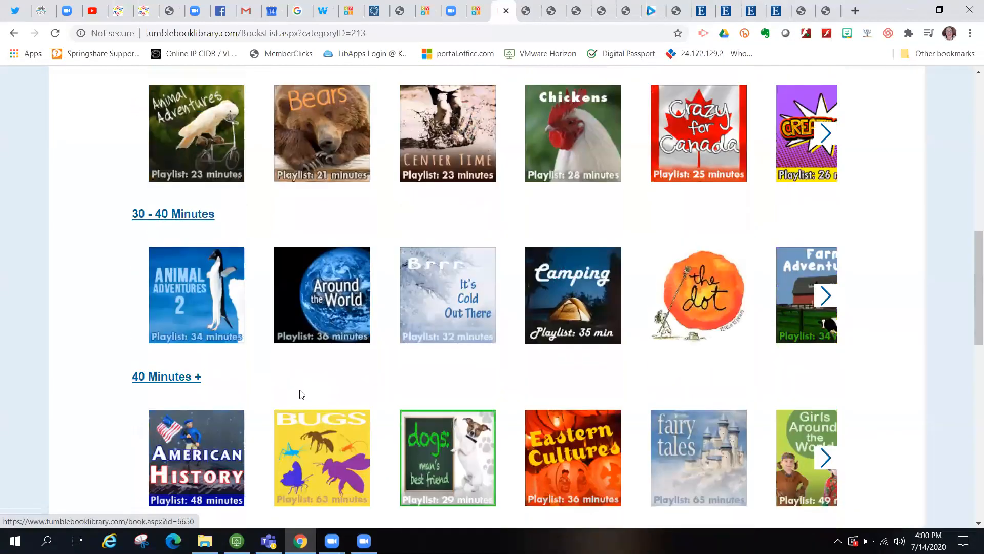
scroll(301, 394, "down", 4)
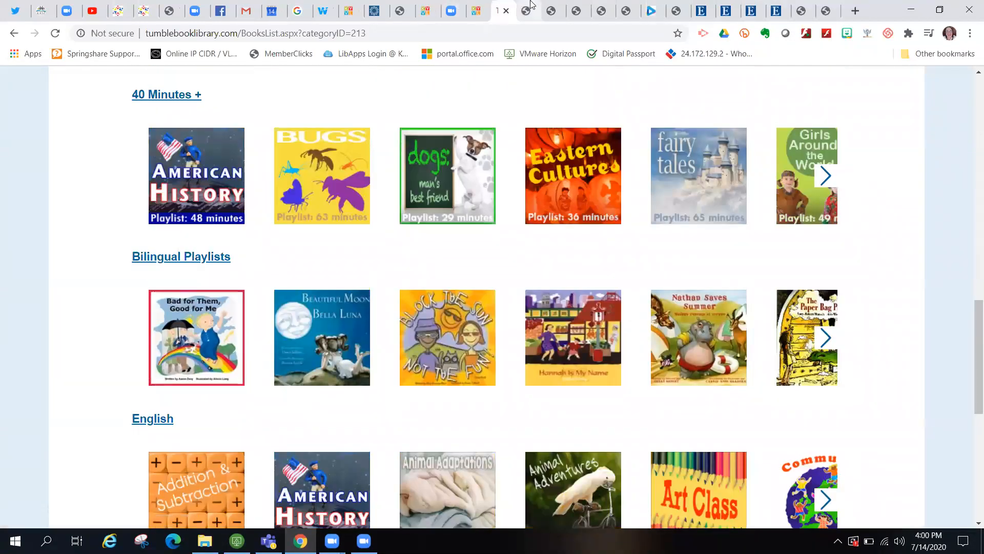